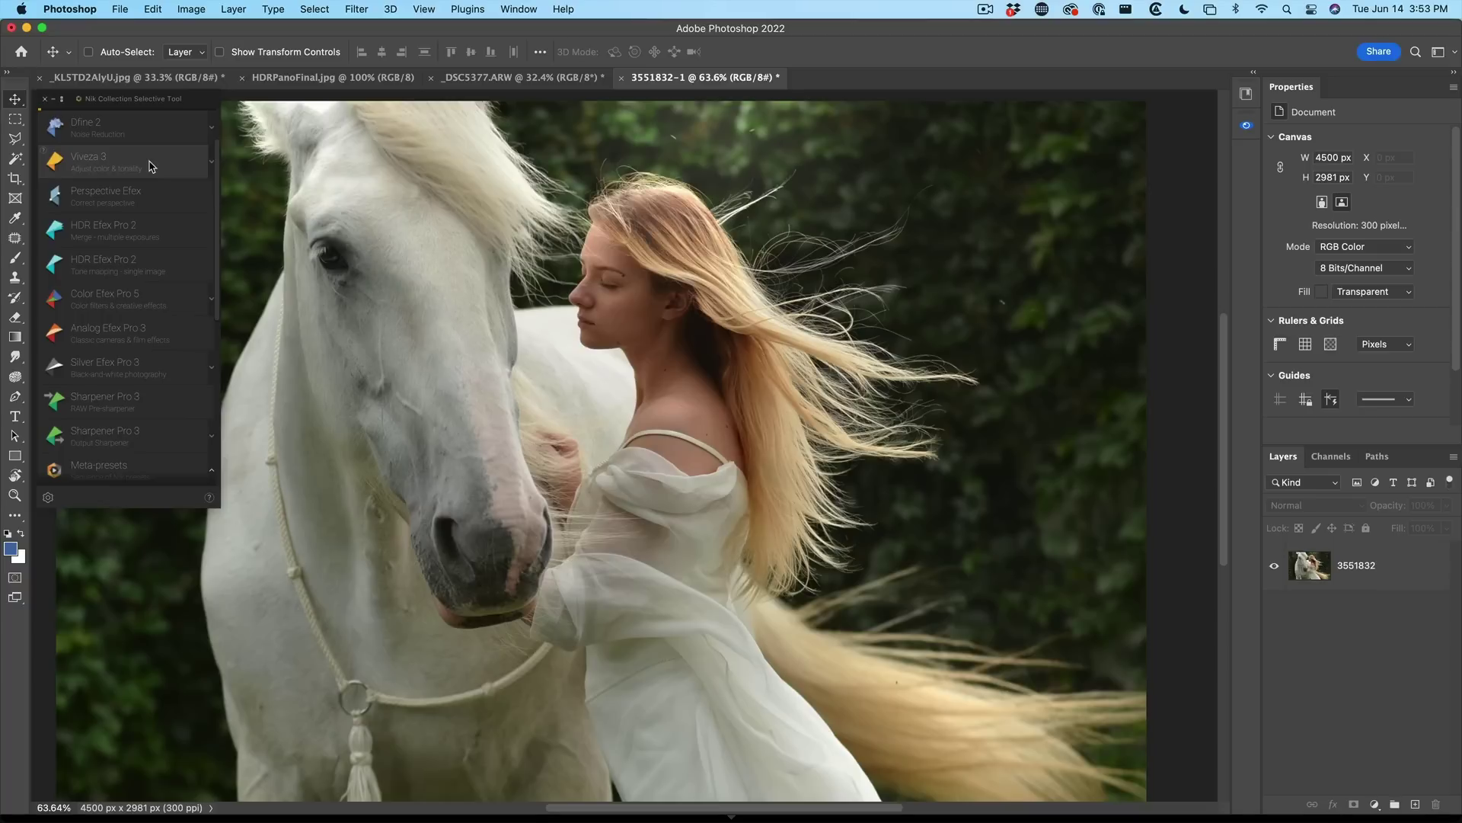
Check the Nik Collection filters available for the horse photo layer and close the Nik Collection Selective Tool
left_click(160, 337)
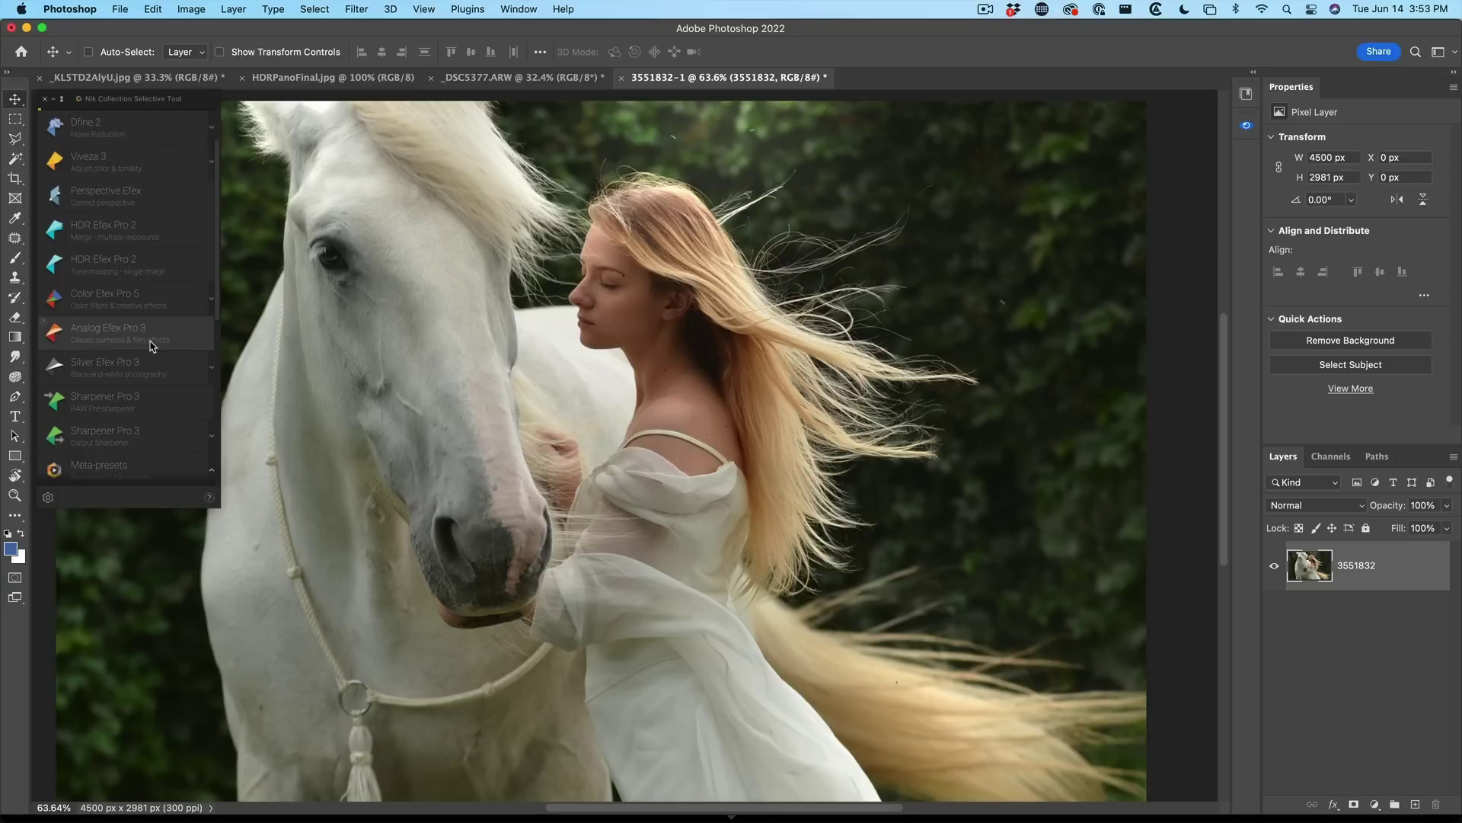
left_click(358, 9)
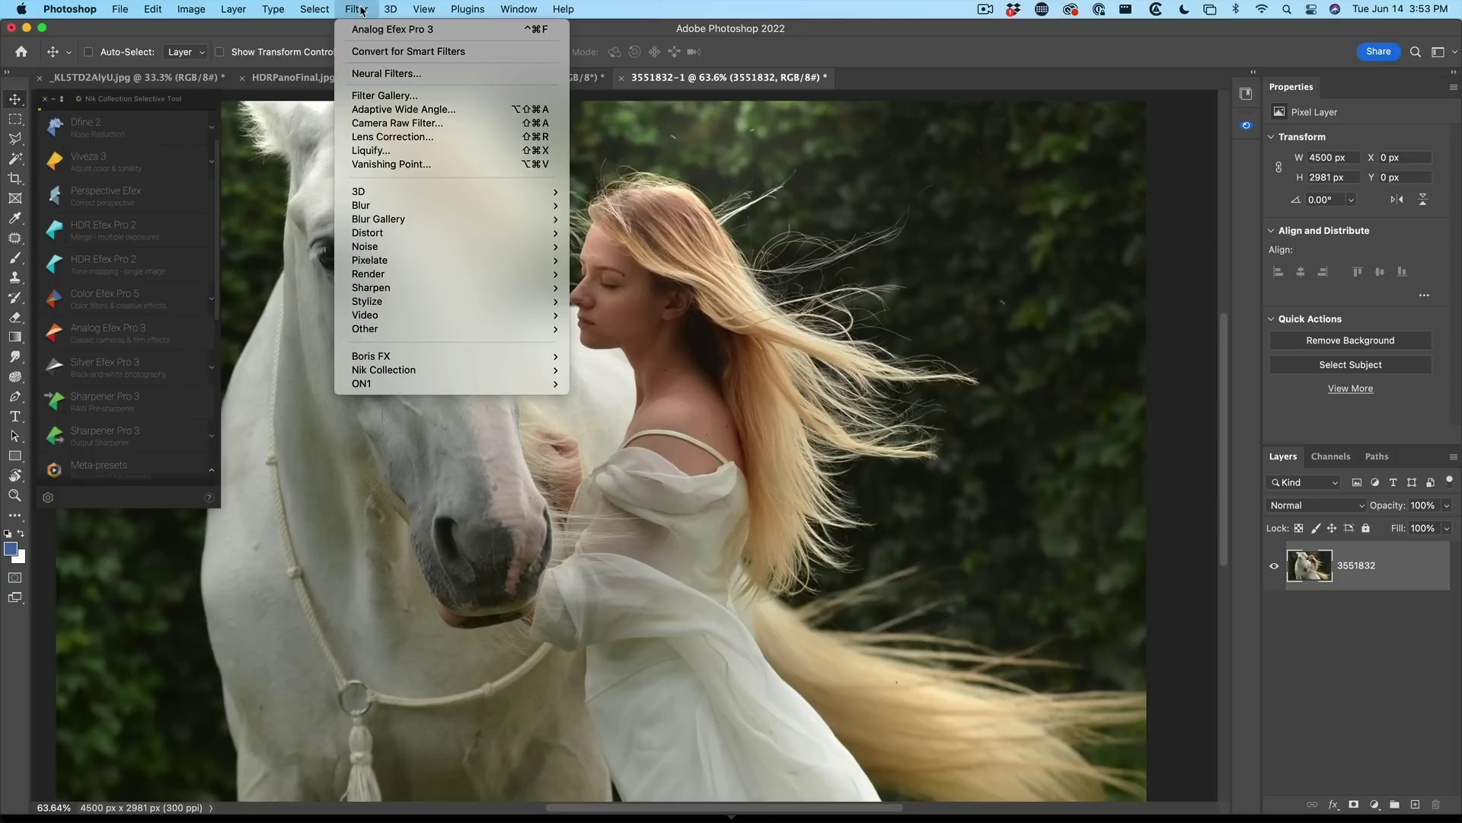
mouse_move(431, 371)
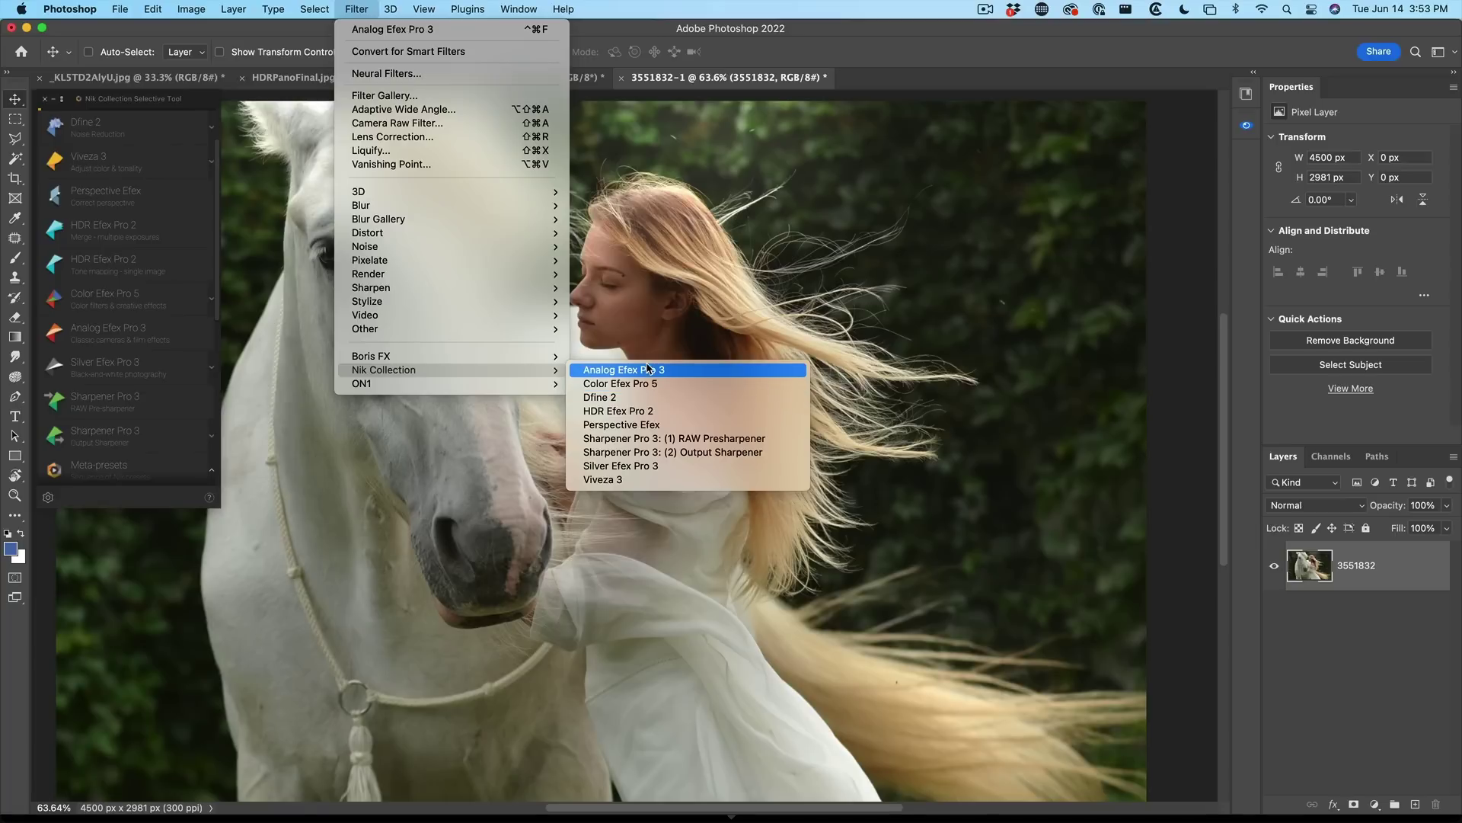
left_click(208, 101)
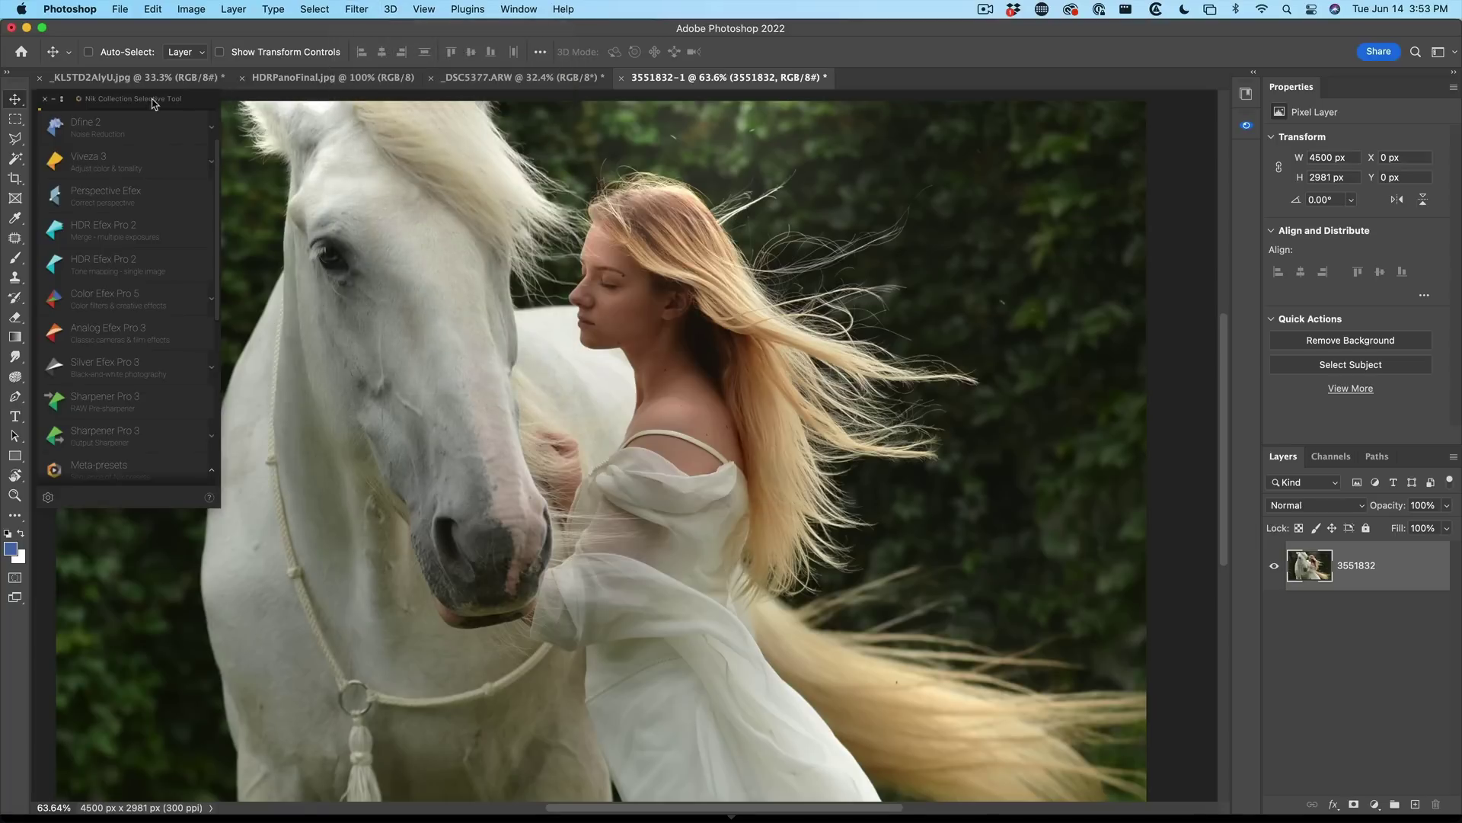
left_click(45, 98)
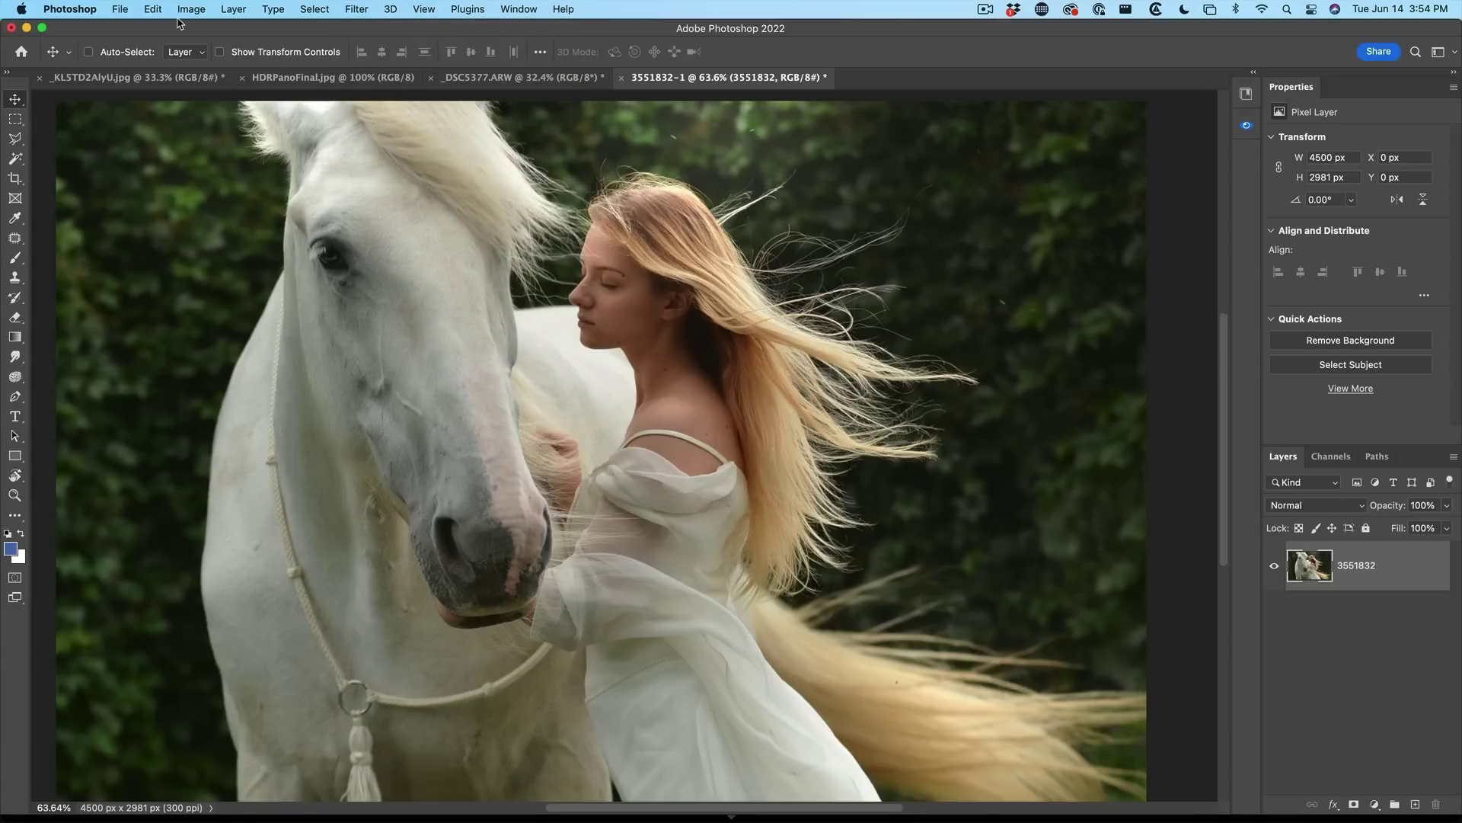
Reopen the Nik Selective Tool 2 and launch Analog Efex Pro 3 on the horse photo layer
left_click(125, 6)
mouse_move(141, 8)
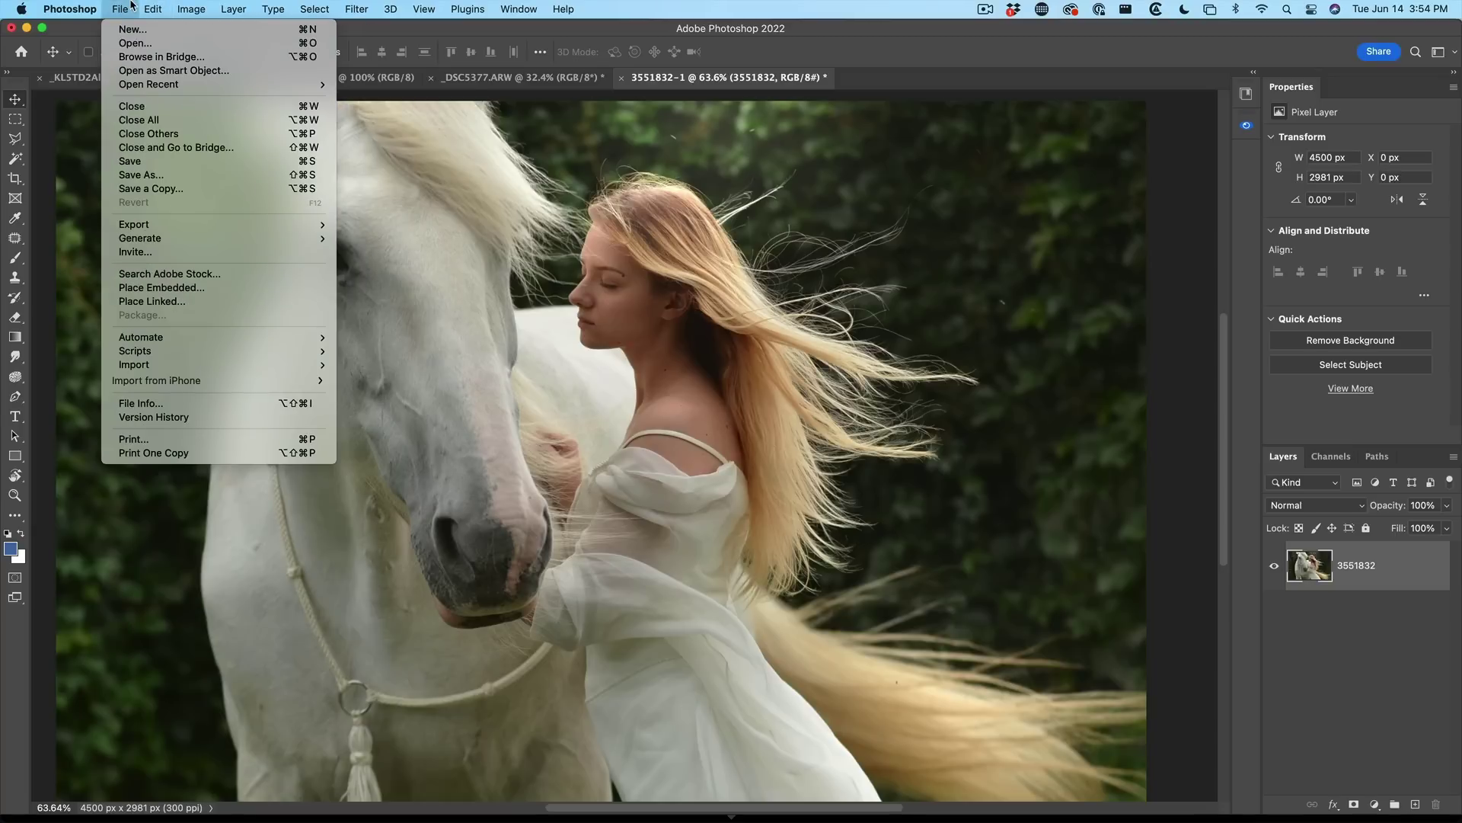
mouse_move(217, 339)
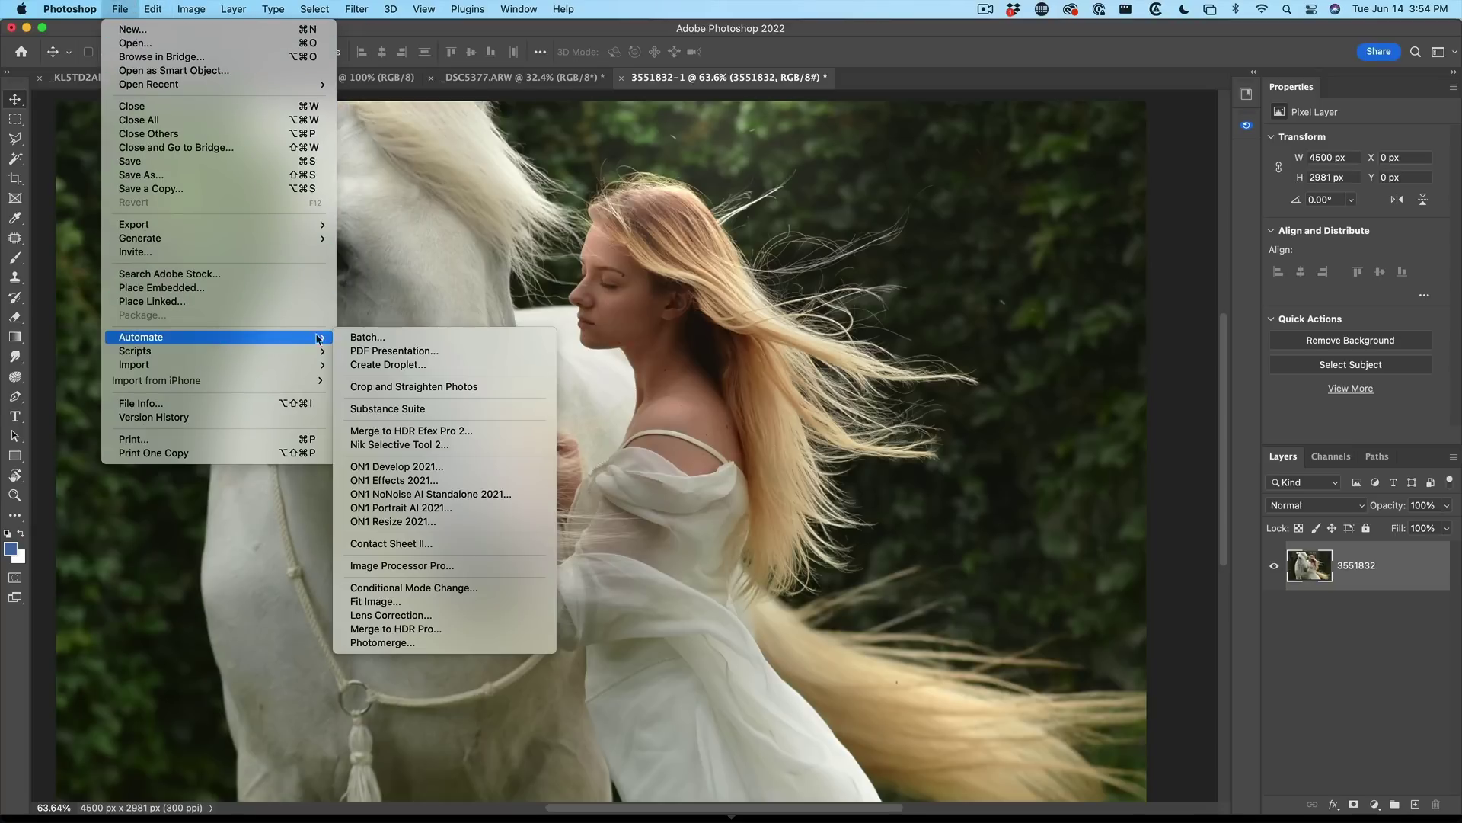
left_click(451, 447)
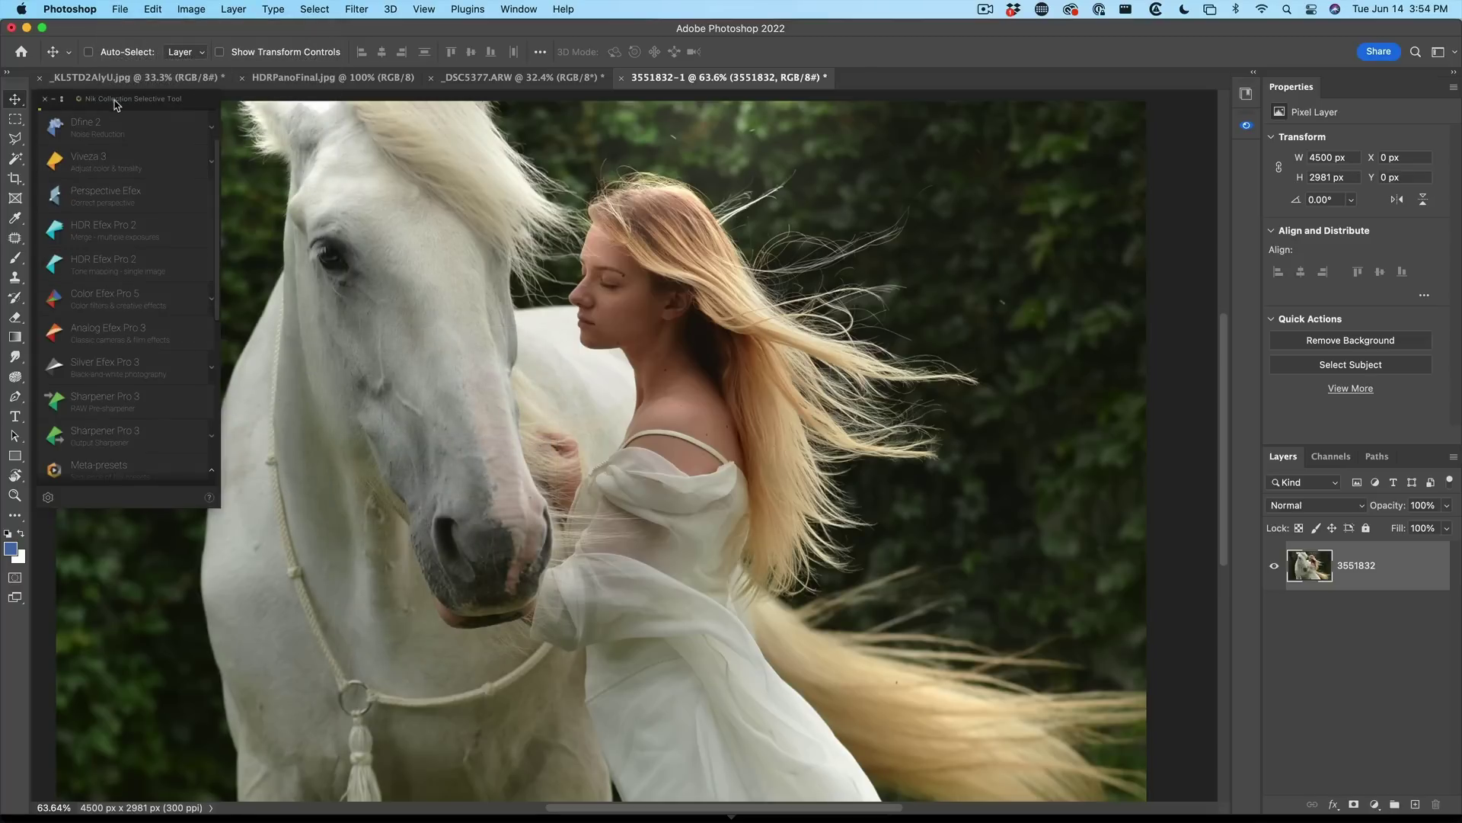
left_click(140, 329)
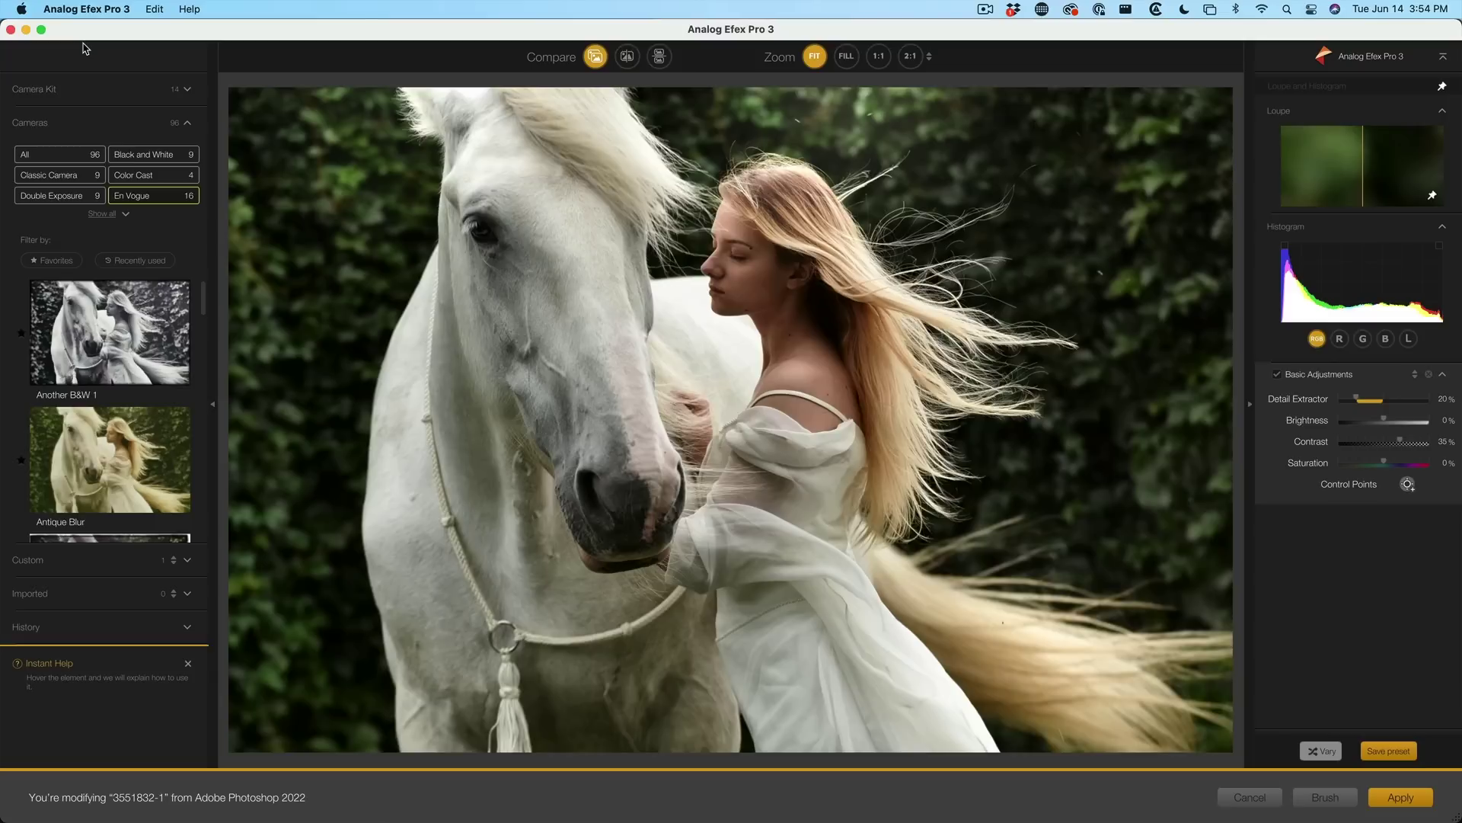
Expand the Camera Kit and compare before and after in vertical split, horizontal split and two-image previews, returning to the single image view
left_click(67, 84)
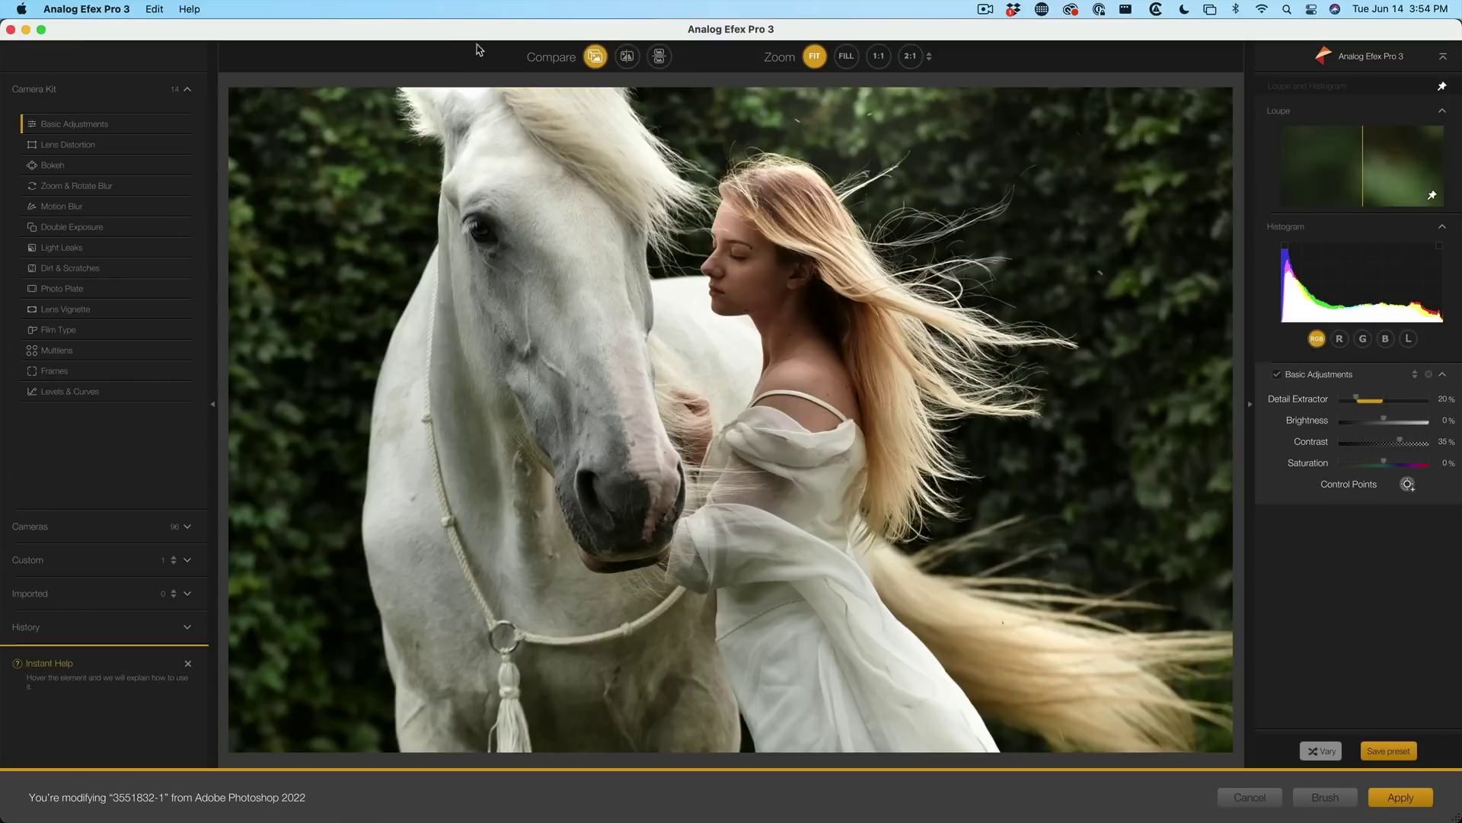
left_click(627, 56)
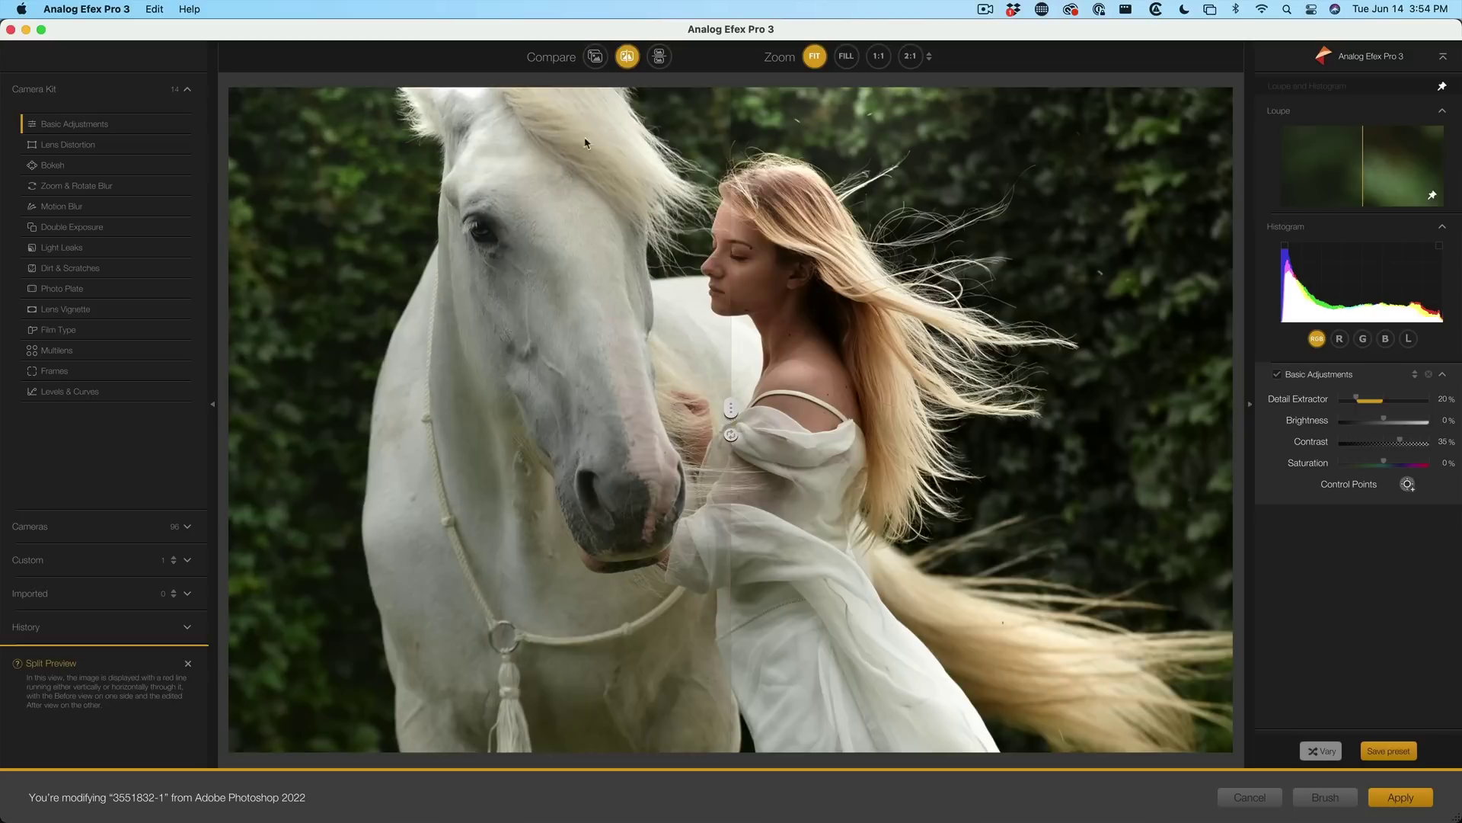
left_click_drag(733, 412, 754, 391)
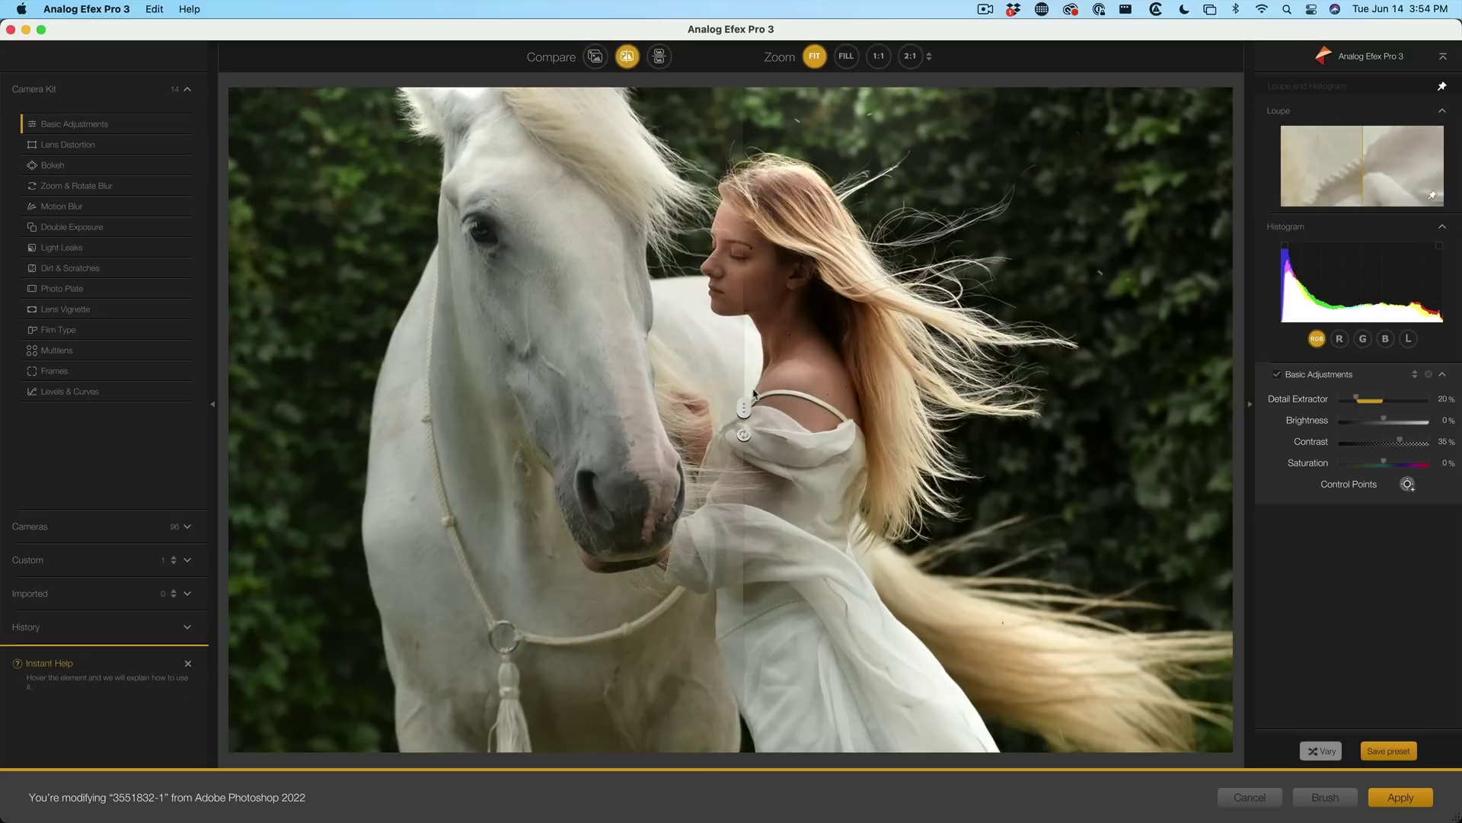
left_click(744, 435)
left_click_drag(720, 426, 720, 392)
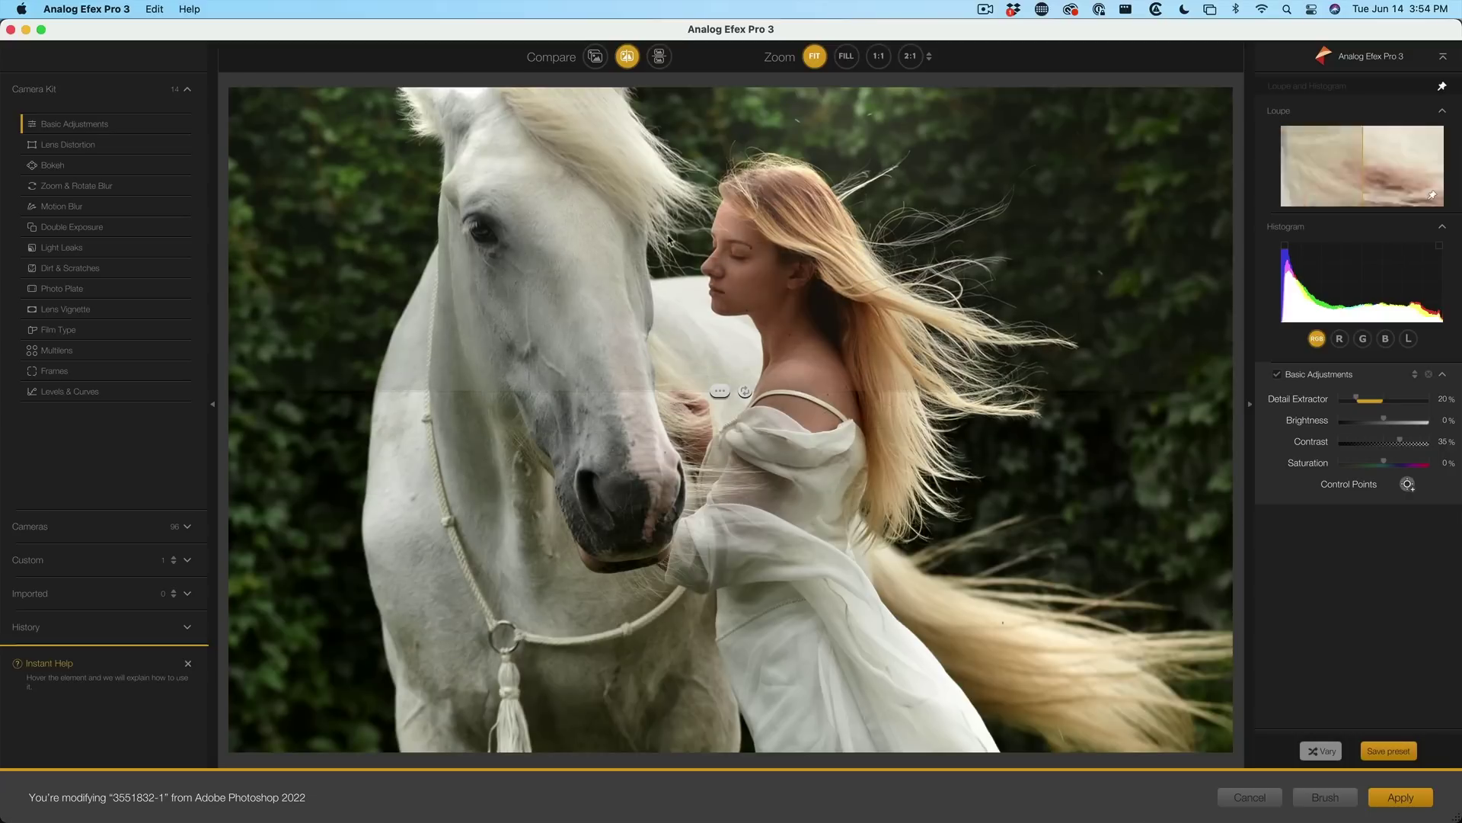
left_click(660, 58)
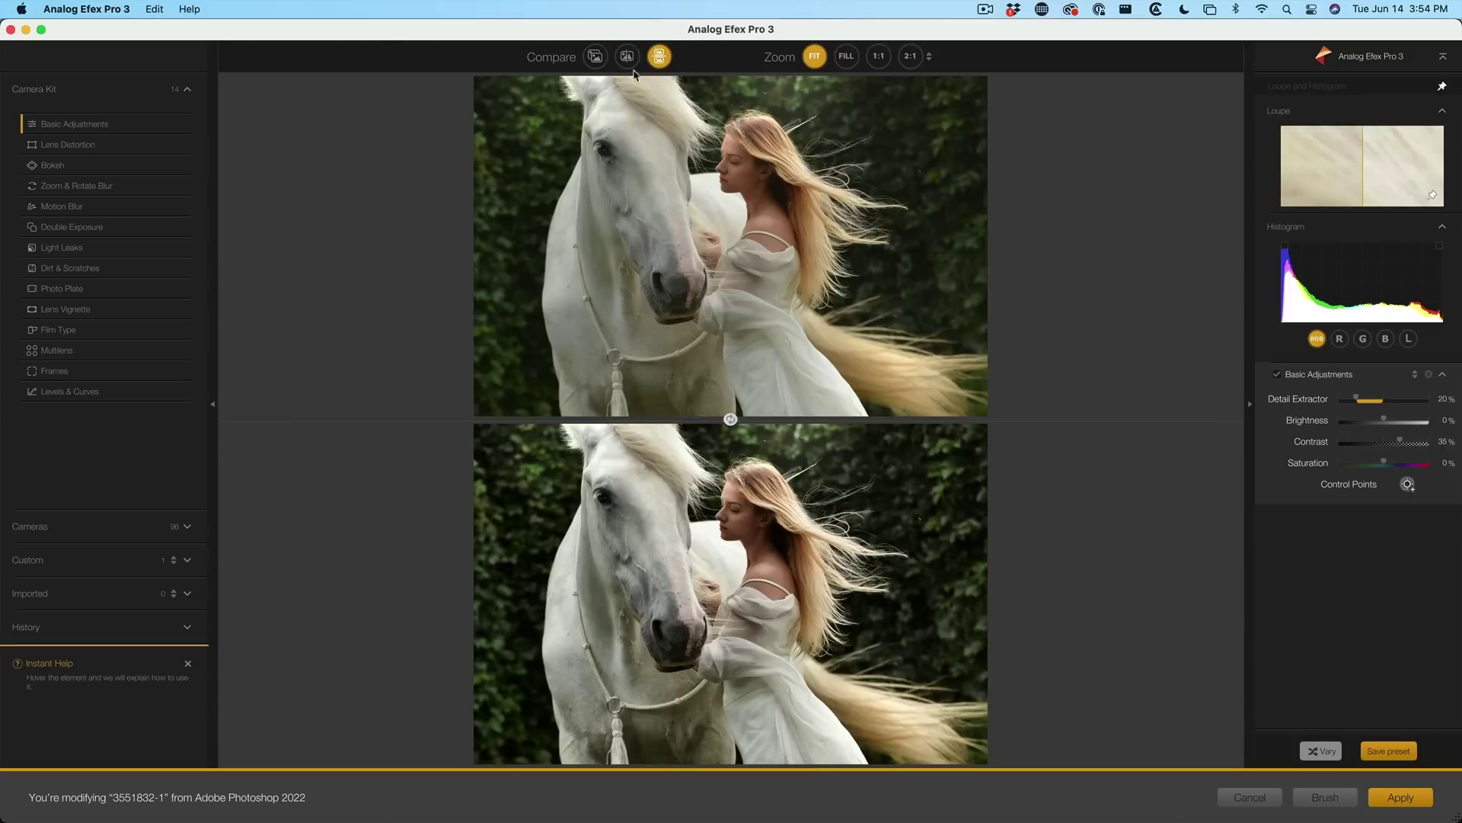
left_click(598, 65)
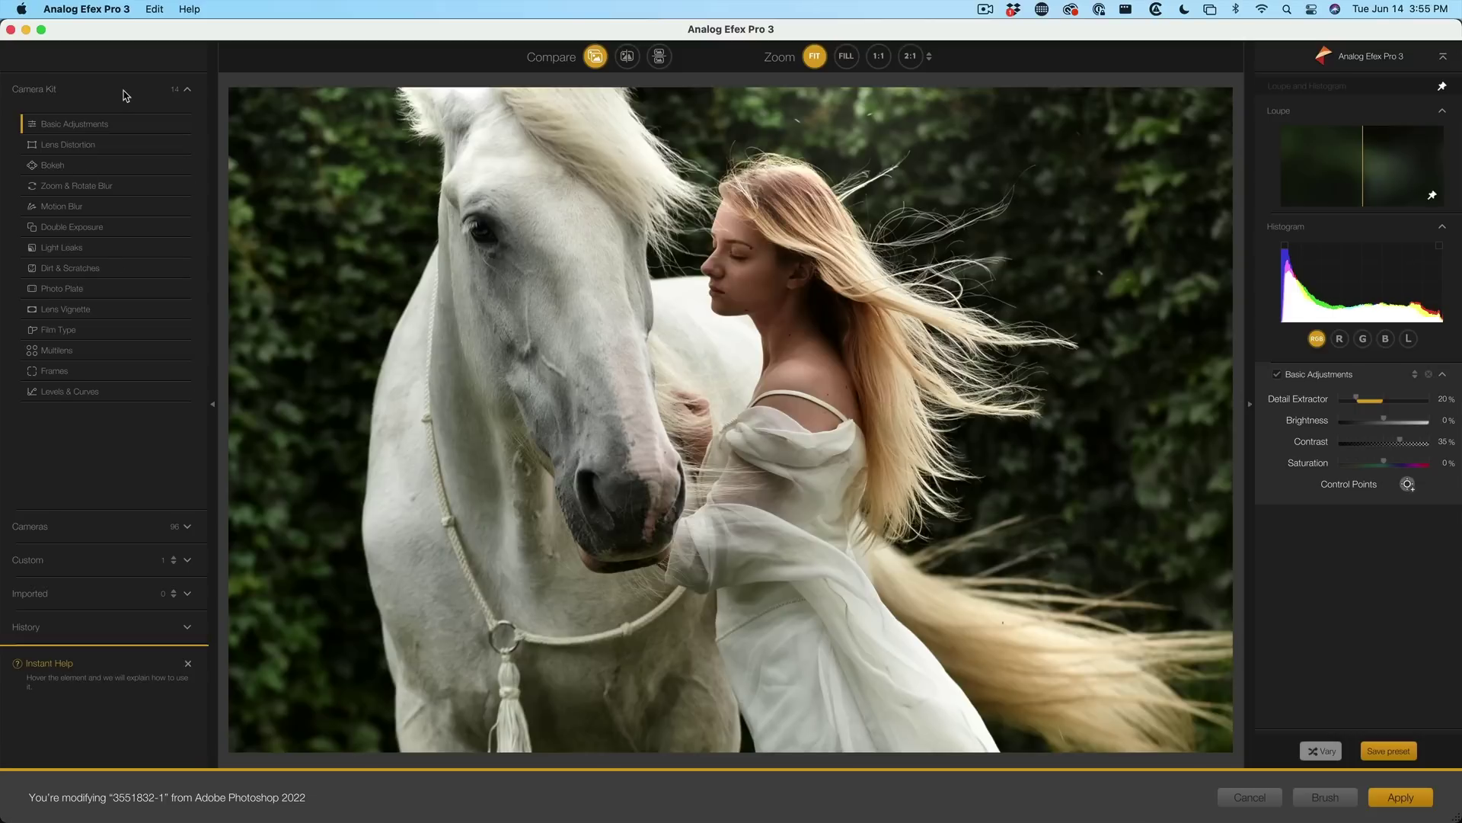
Add the Bokeh filter, fit its focus area around the horse and the woman, and toggle the filter off and on to compare
left_click(52, 165)
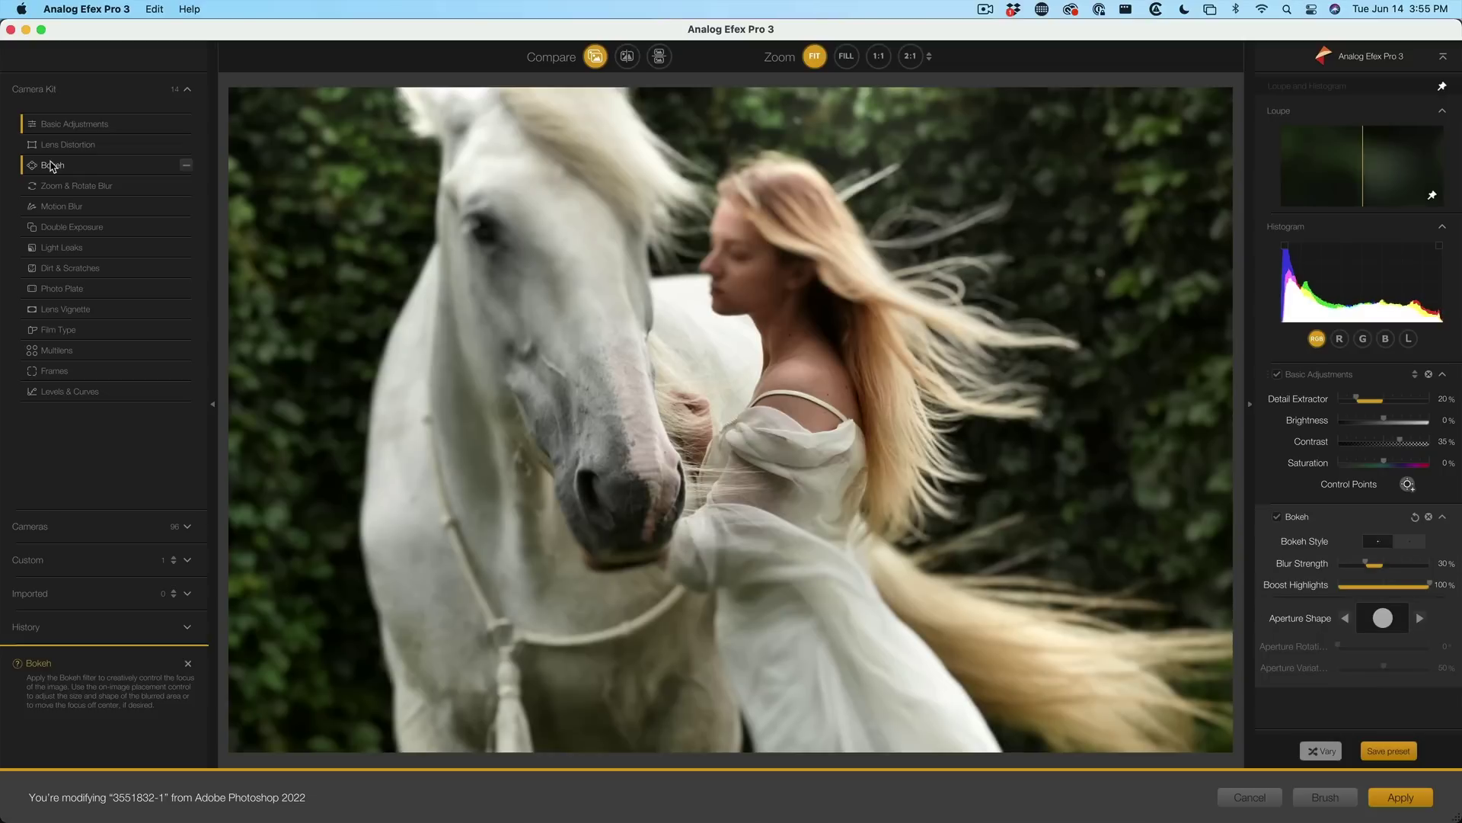
left_click_drag(730, 421, 632, 292)
left_click_drag(632, 353, 626, 478)
left_click_drag(640, 299, 647, 425)
left_click_drag(768, 425, 821, 425)
left_click_drag(648, 236, 659, 176)
left_click_drag(648, 425, 665, 448)
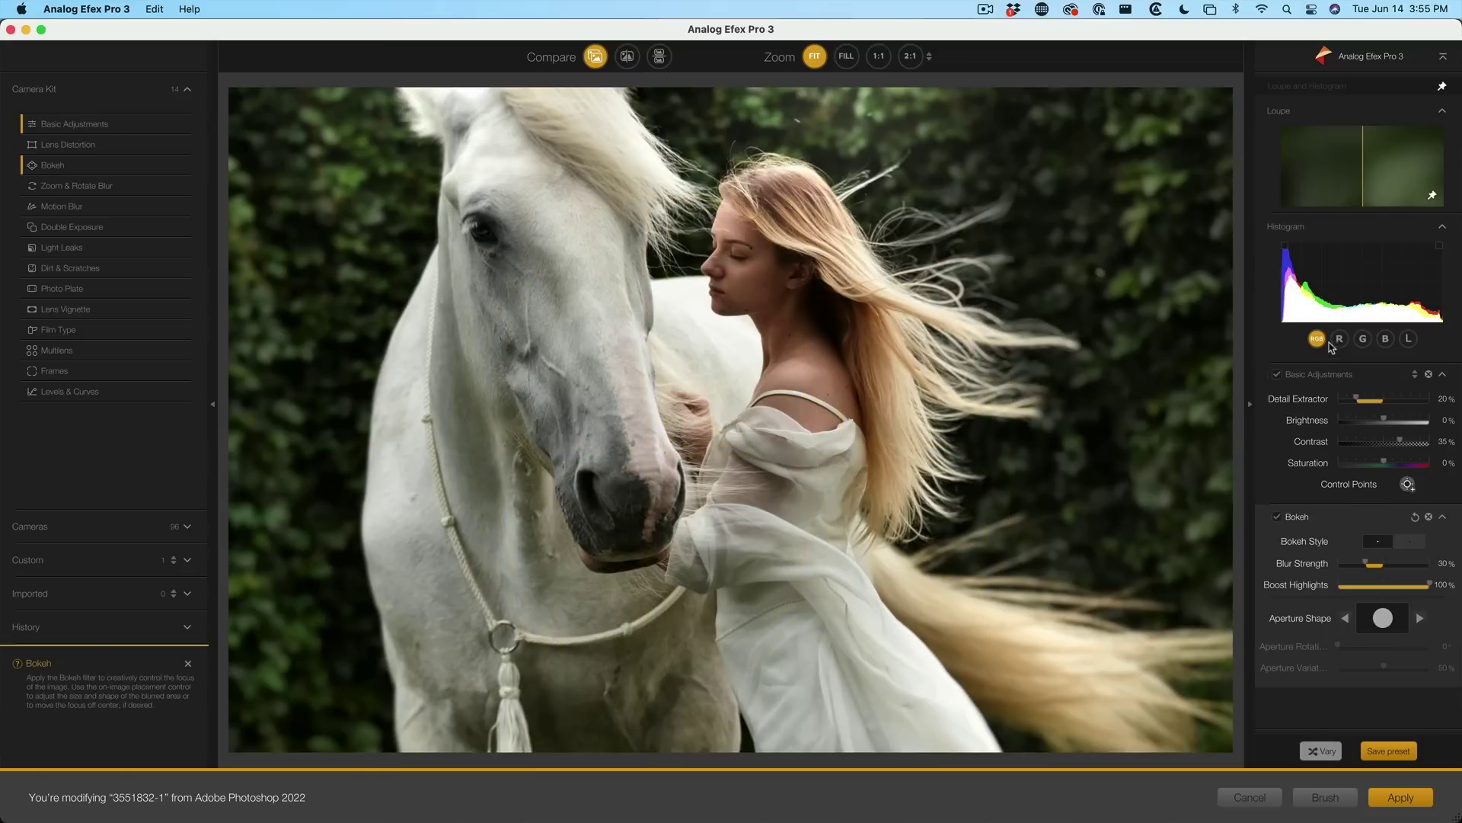
left_click(1279, 518)
left_click(1279, 518)
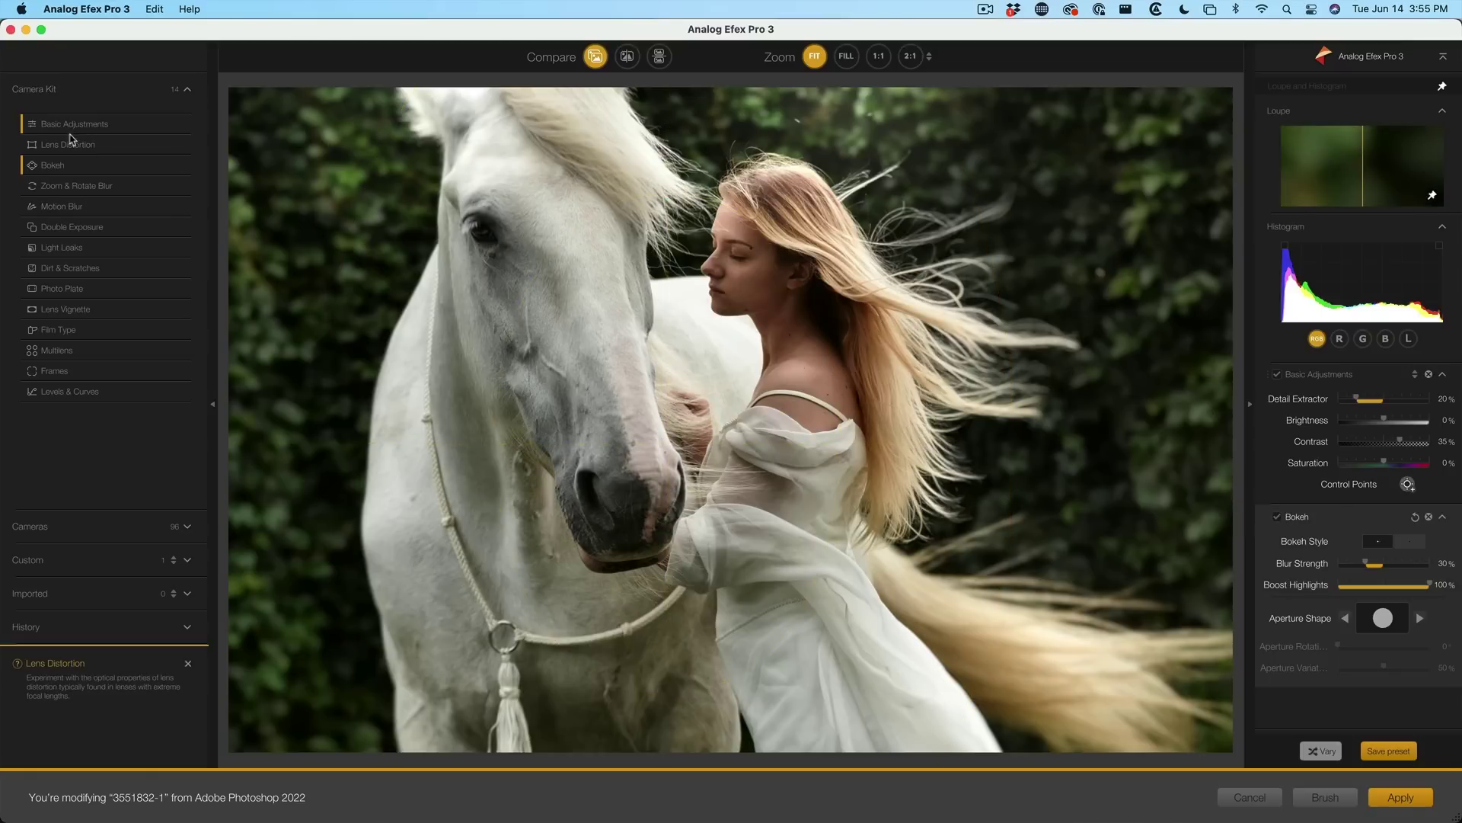
Add the Light Leaks filter and try several Soft leaks, ending with the purple-magenta one in the last row
left_click(61, 248)
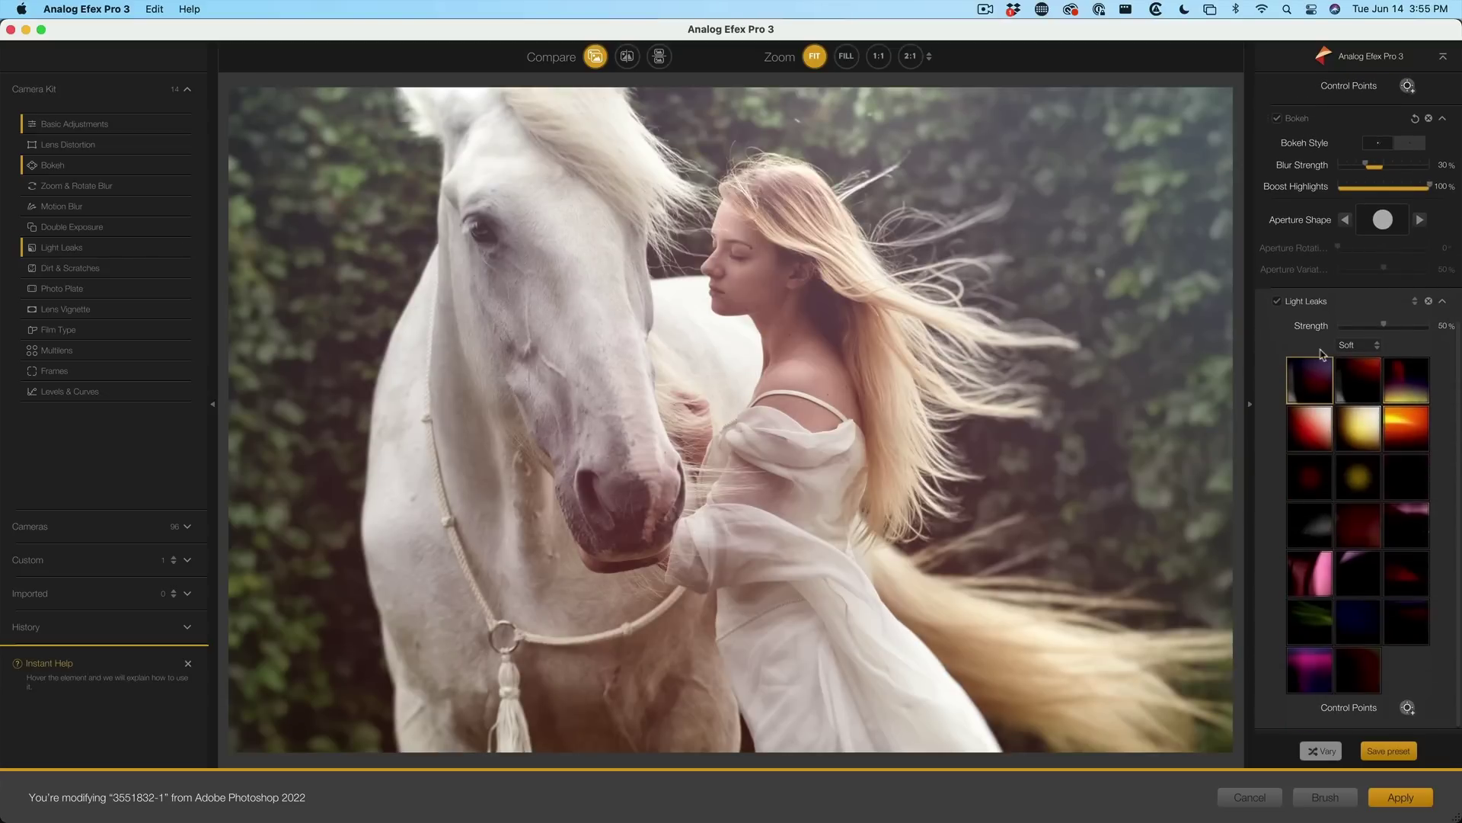
left_click(1366, 431)
left_click(1312, 573)
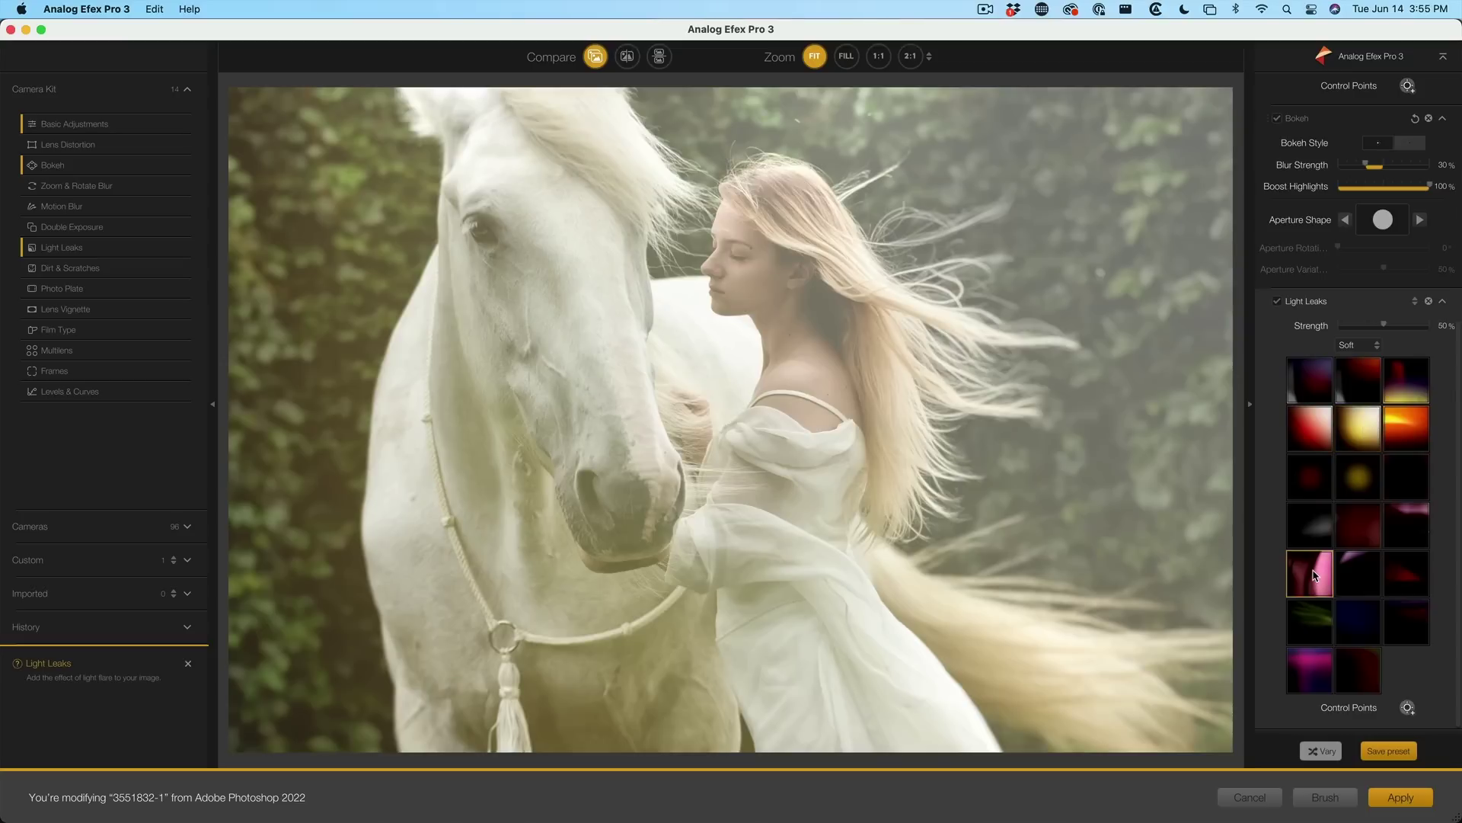
left_click(1354, 576)
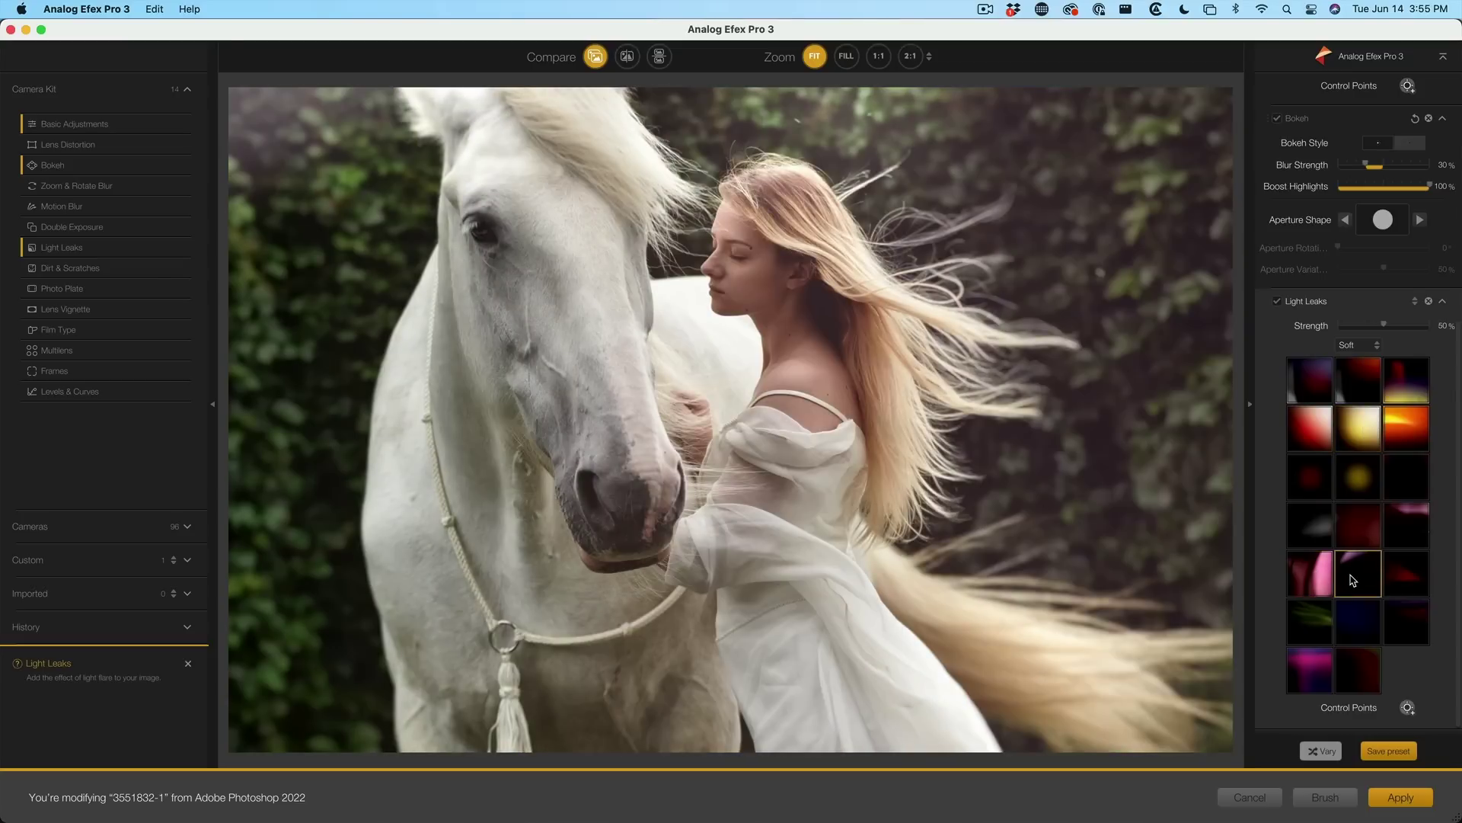
left_click(1320, 667)
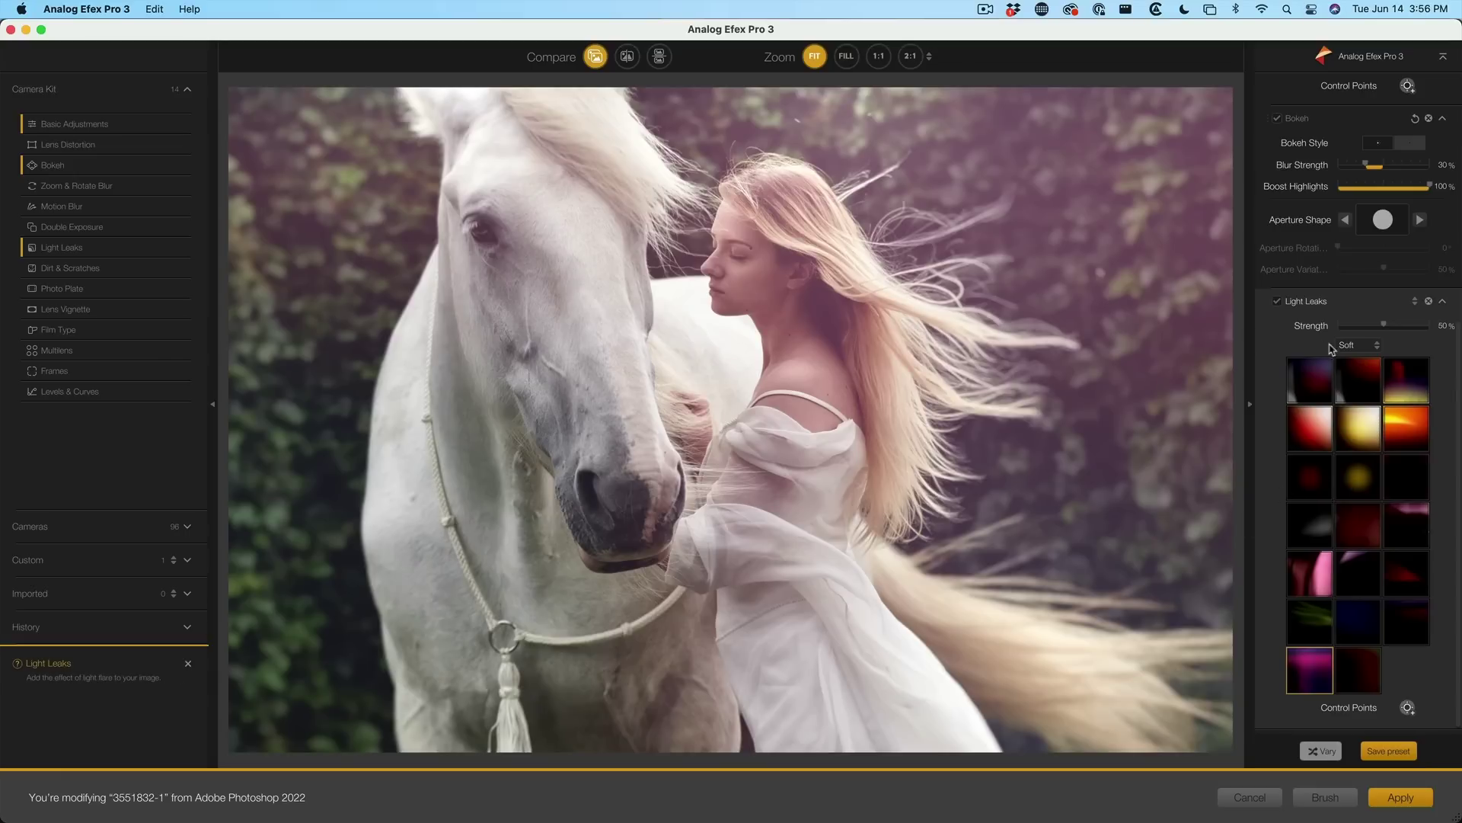
Switch the light leak style to Dynamic and apply the bright orange flare in the third row
left_click(1354, 347)
left_click(1361, 402)
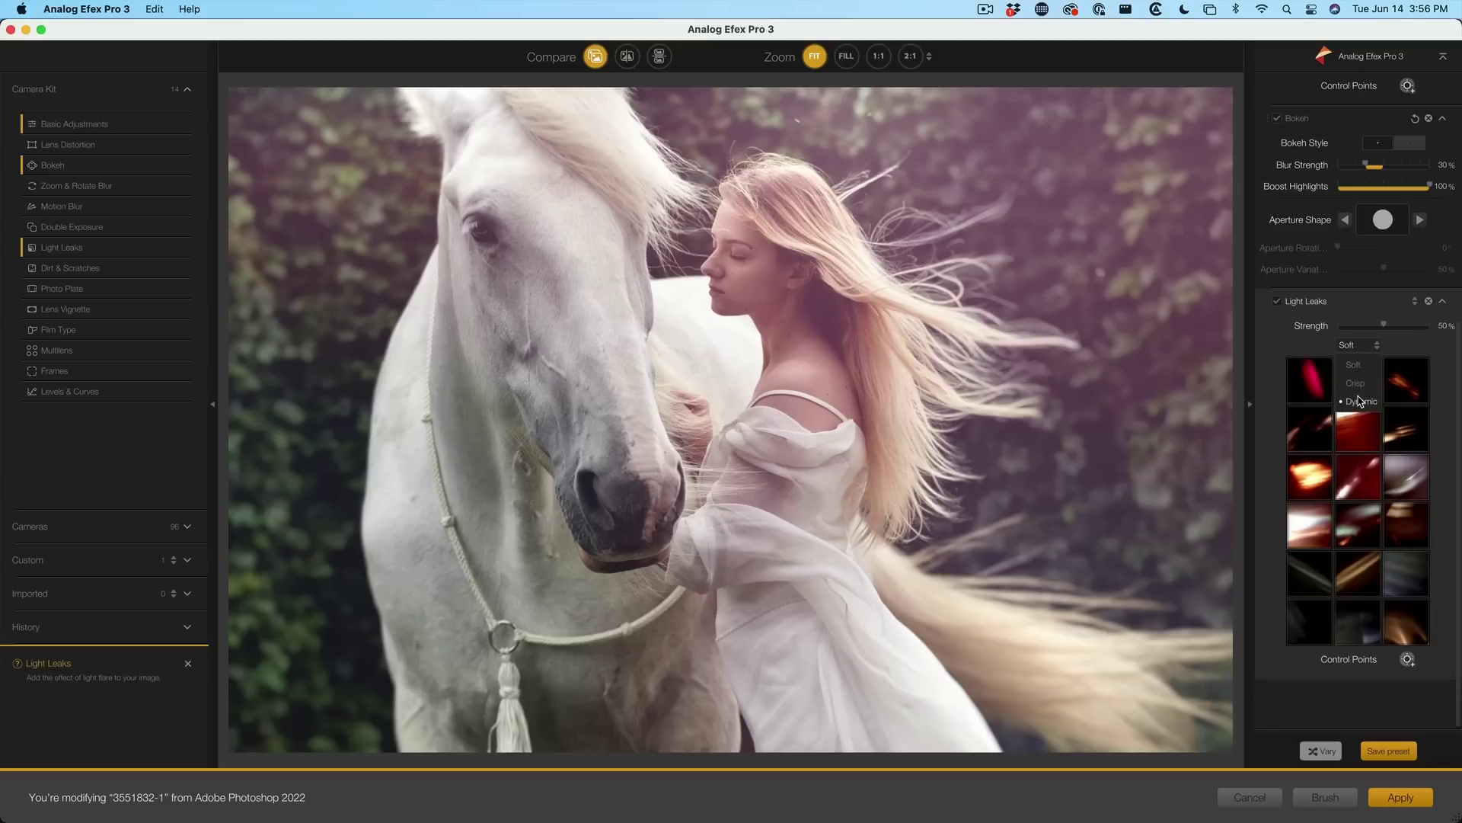
scroll(1364, 396, "up", 2)
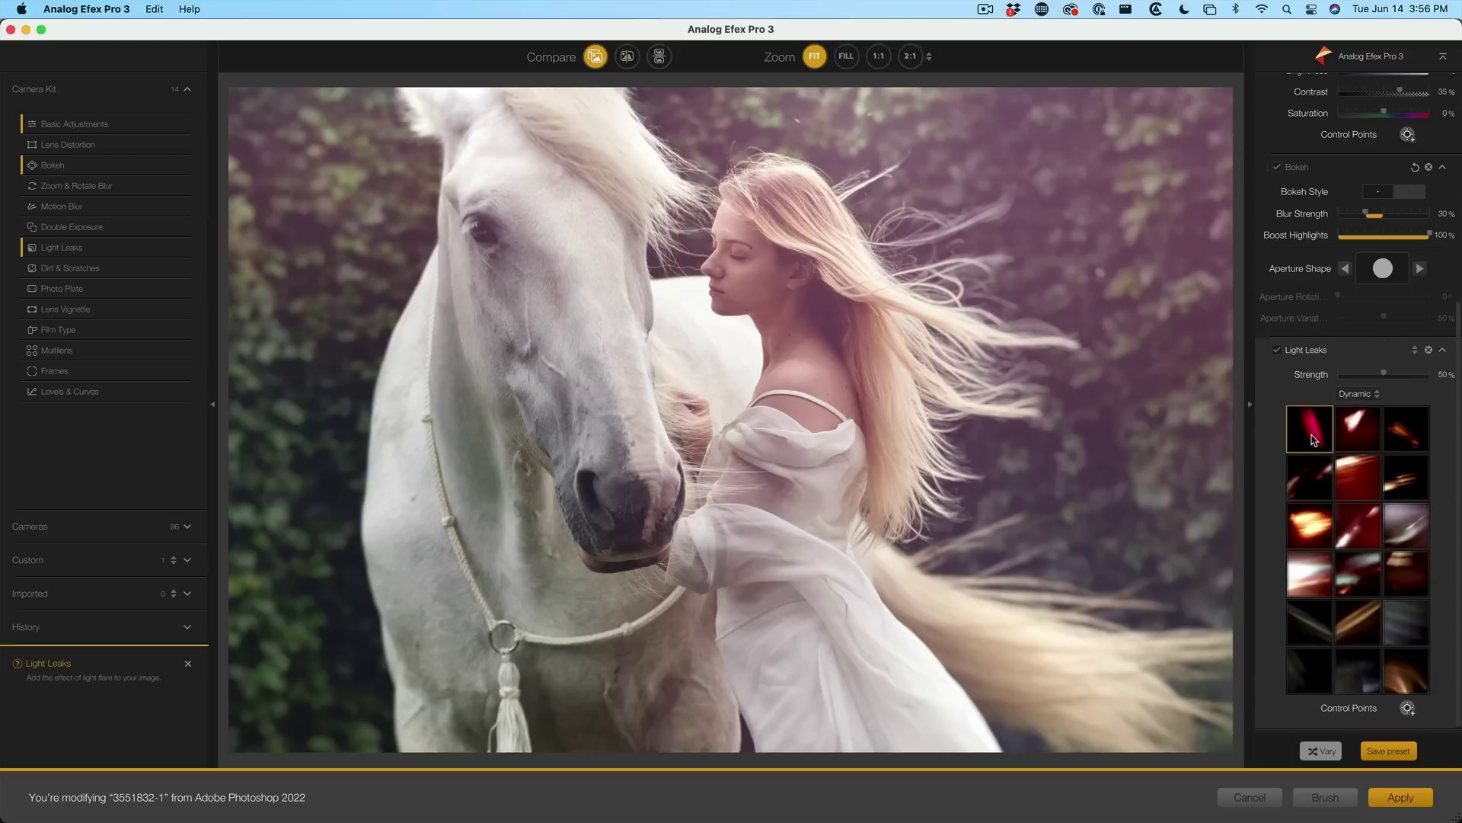
left_click(1307, 564)
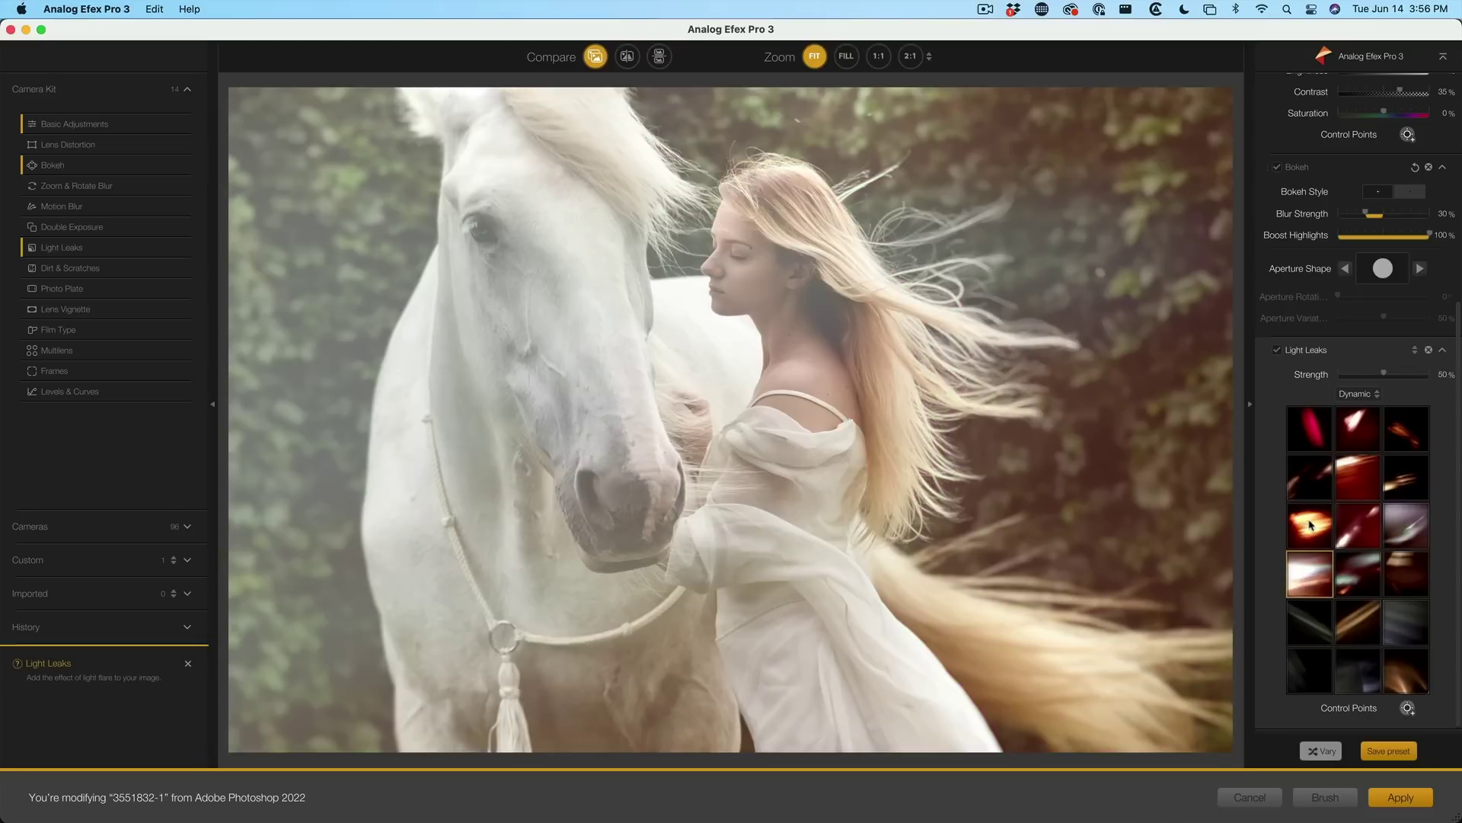
left_click(1309, 518)
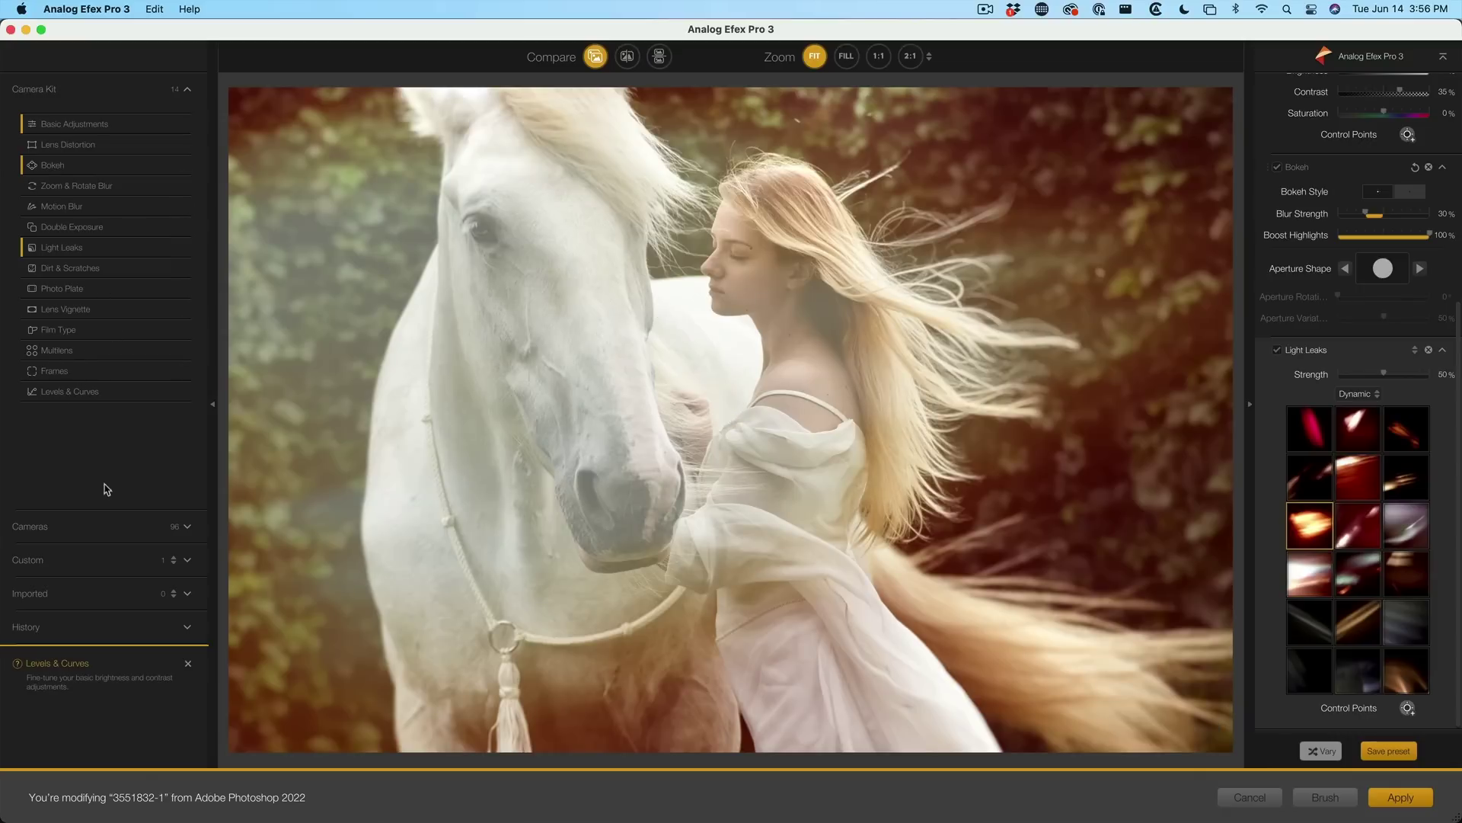
Apply the Burnt Edges 3 camera preset from the En Vogue category, replacing all current parameters
left_click(176, 532)
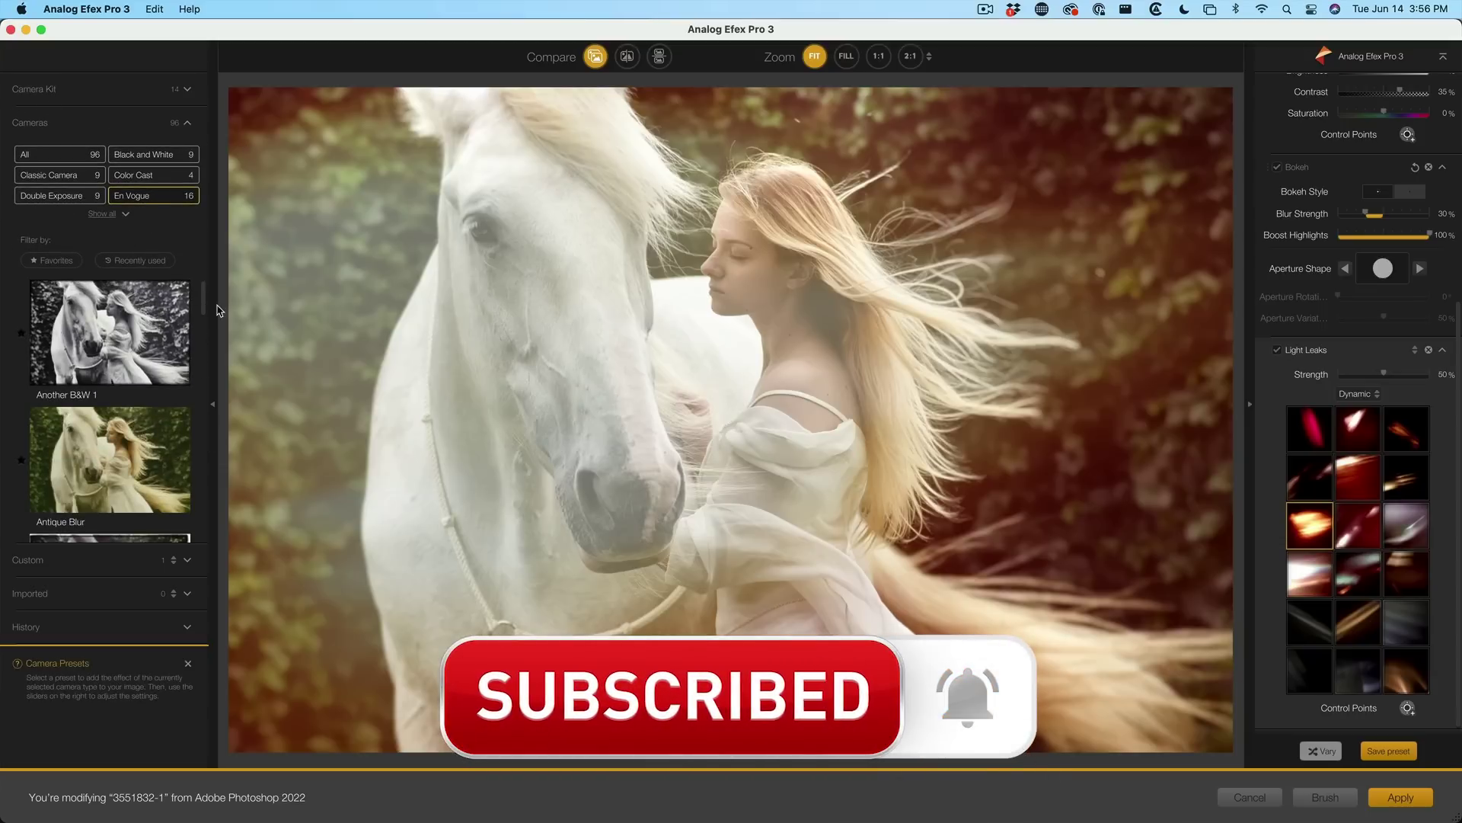
mouse_move(203, 310)
left_mouse_down()
mouse_move(203, 480)
mouse_move(211, 364)
left_mouse_up()
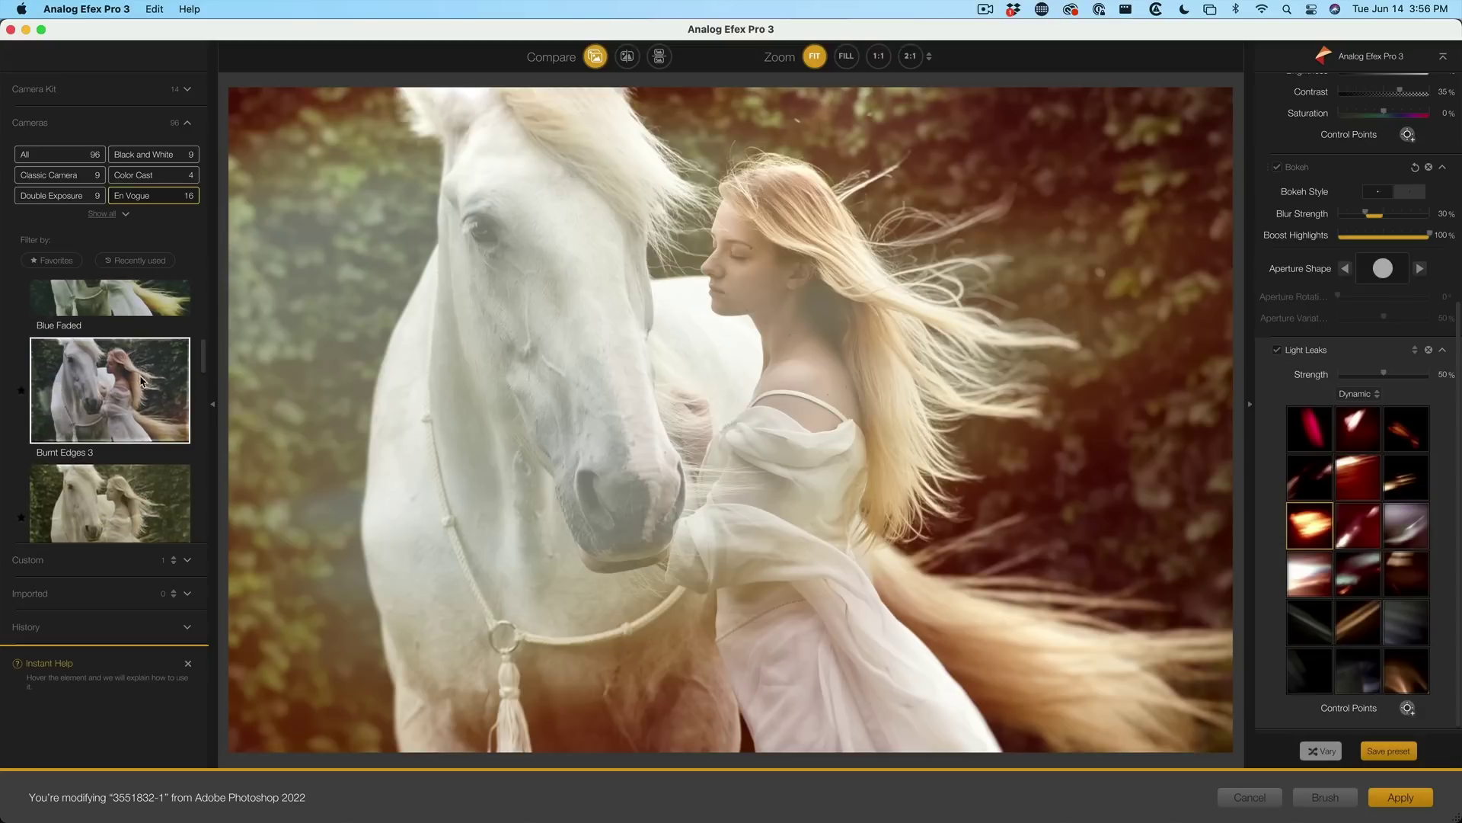
left_click(108, 376)
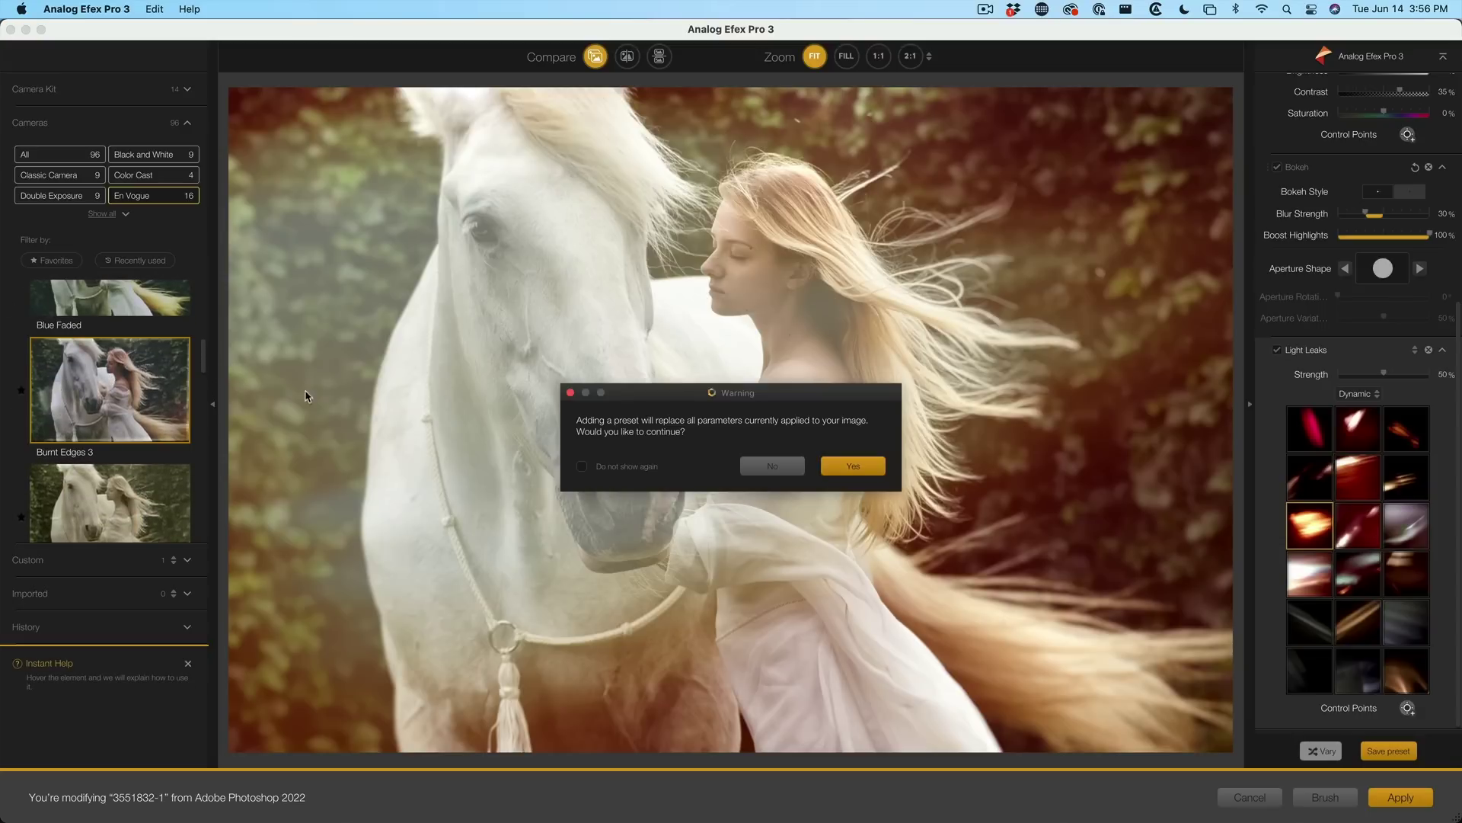
left_click(870, 465)
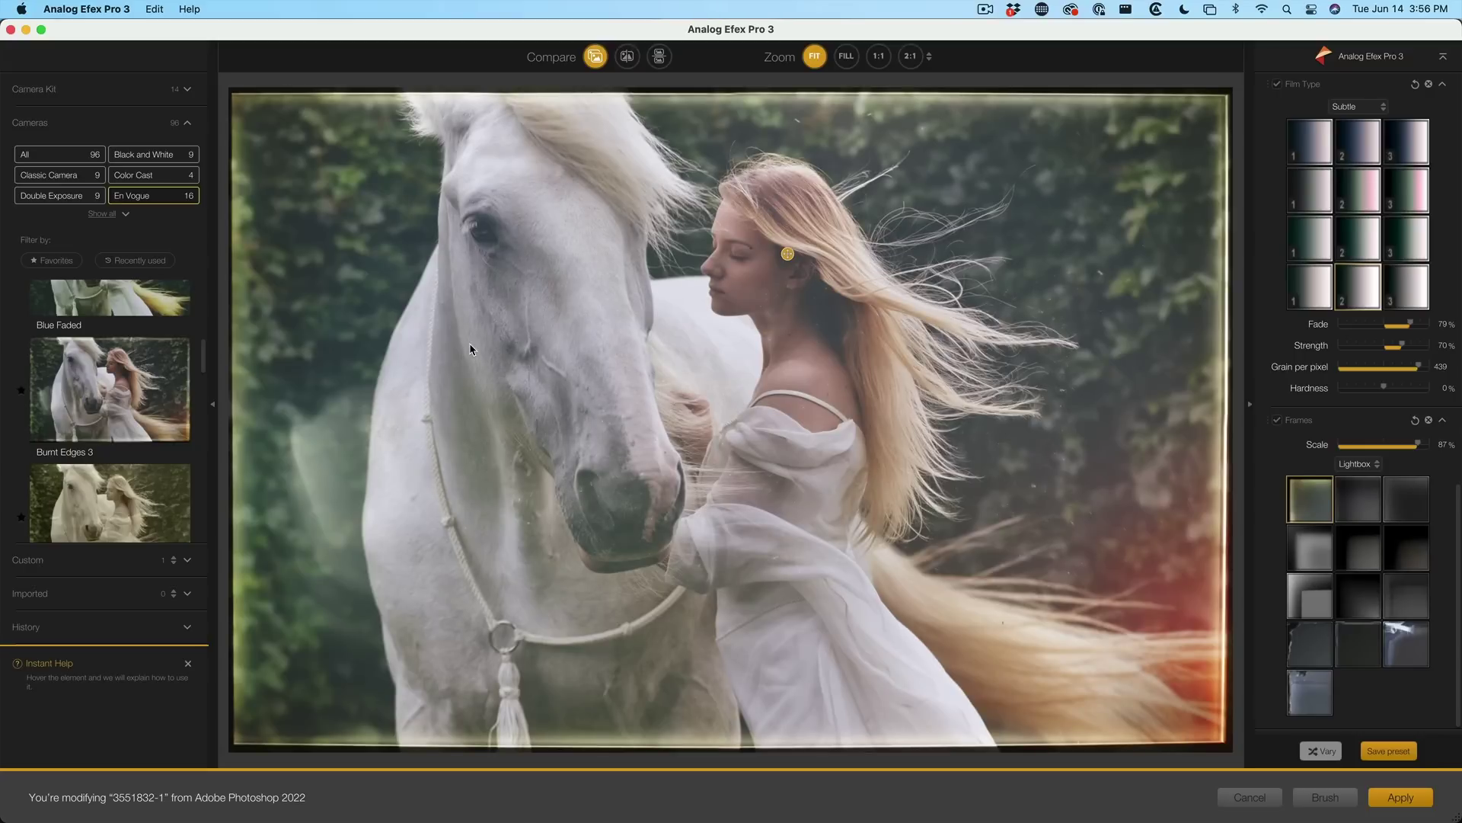
Try other Lightbox frames on the preset and choose the dark one in the second row, third column
scroll(1360, 352, "up", 10)
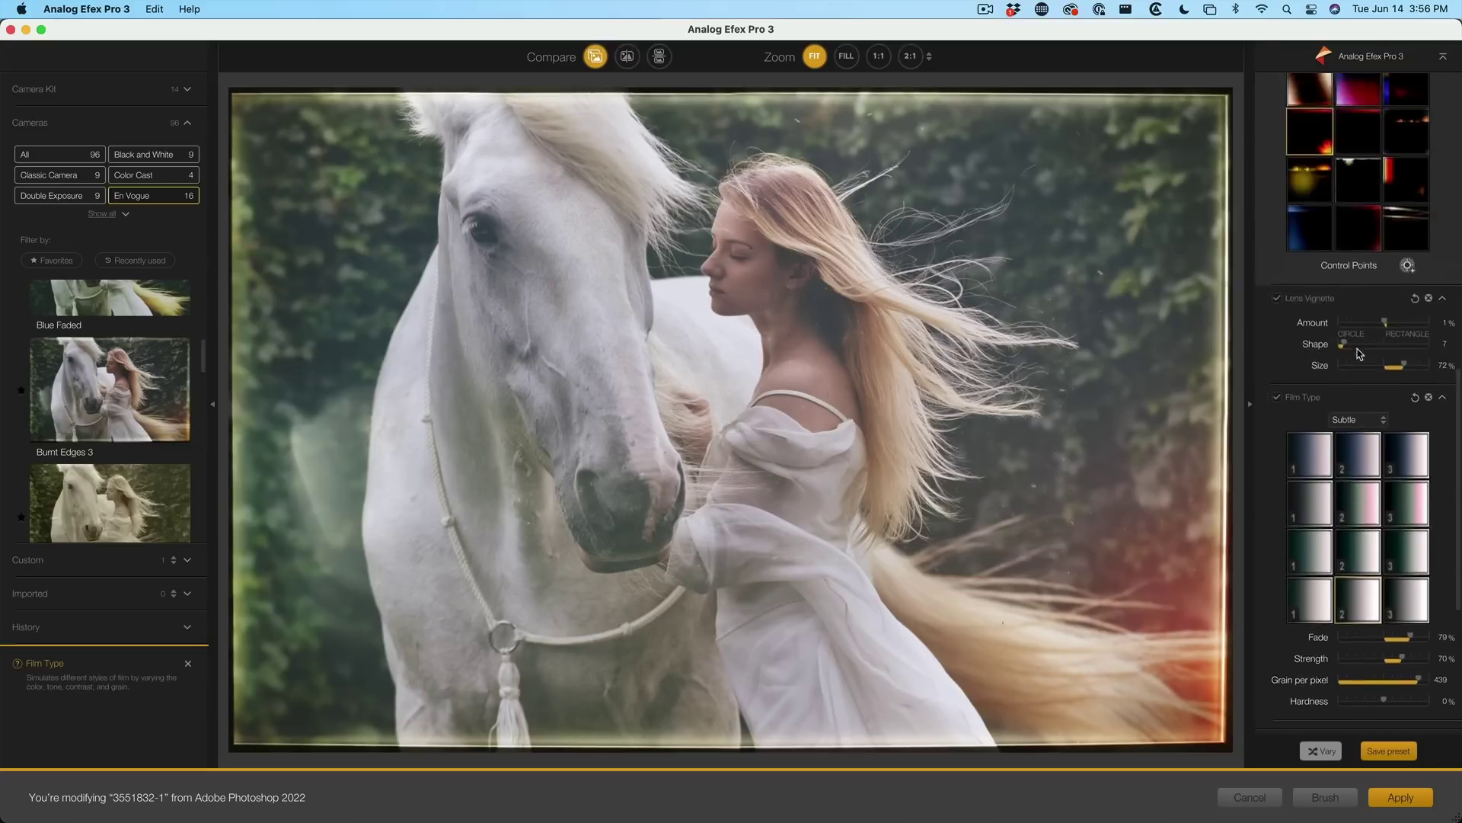
scroll(1360, 353, "up", 3)
scroll(1362, 335, "down", 10)
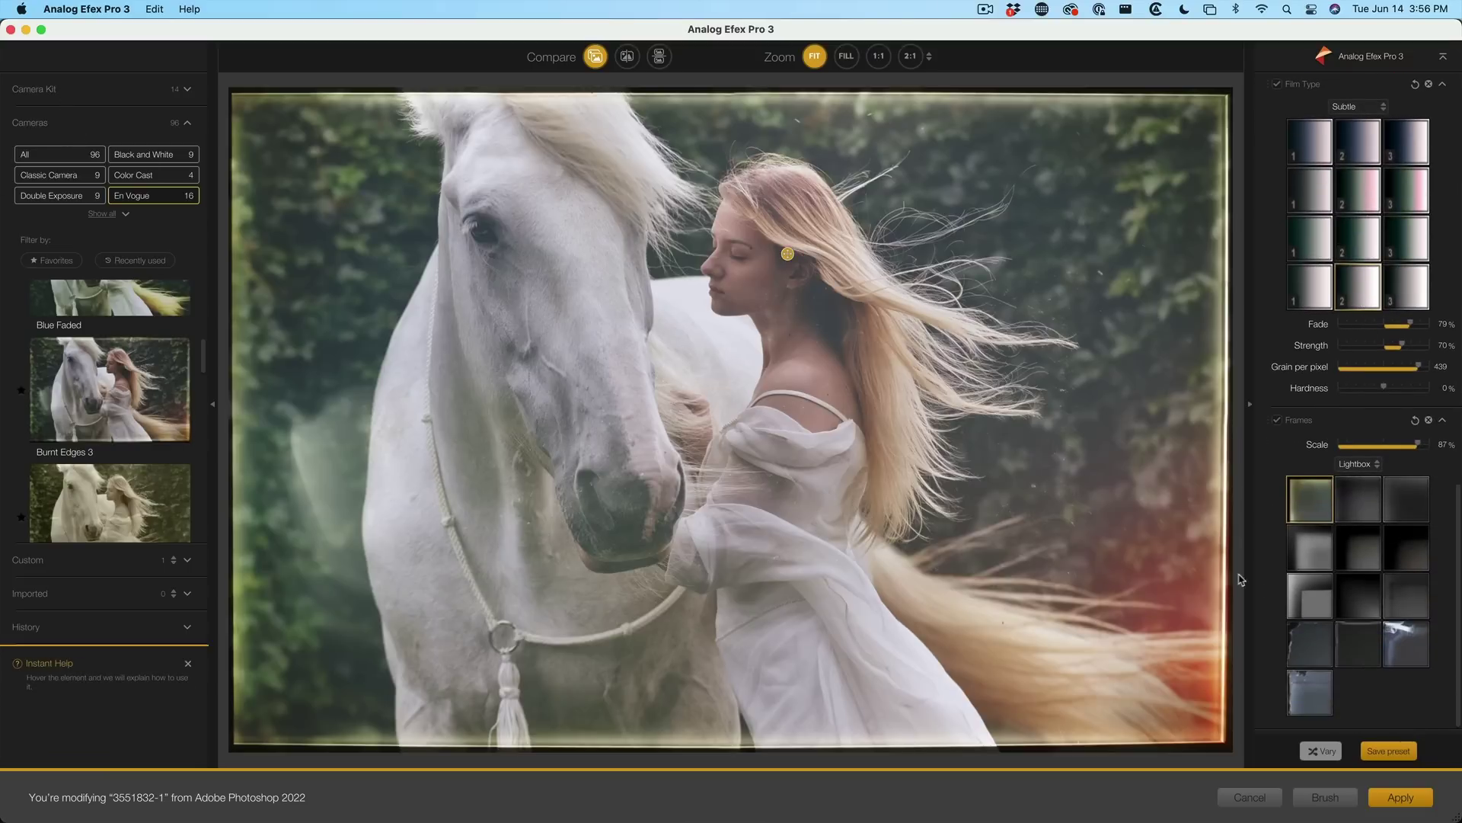
left_click(1303, 590)
left_click(1387, 585)
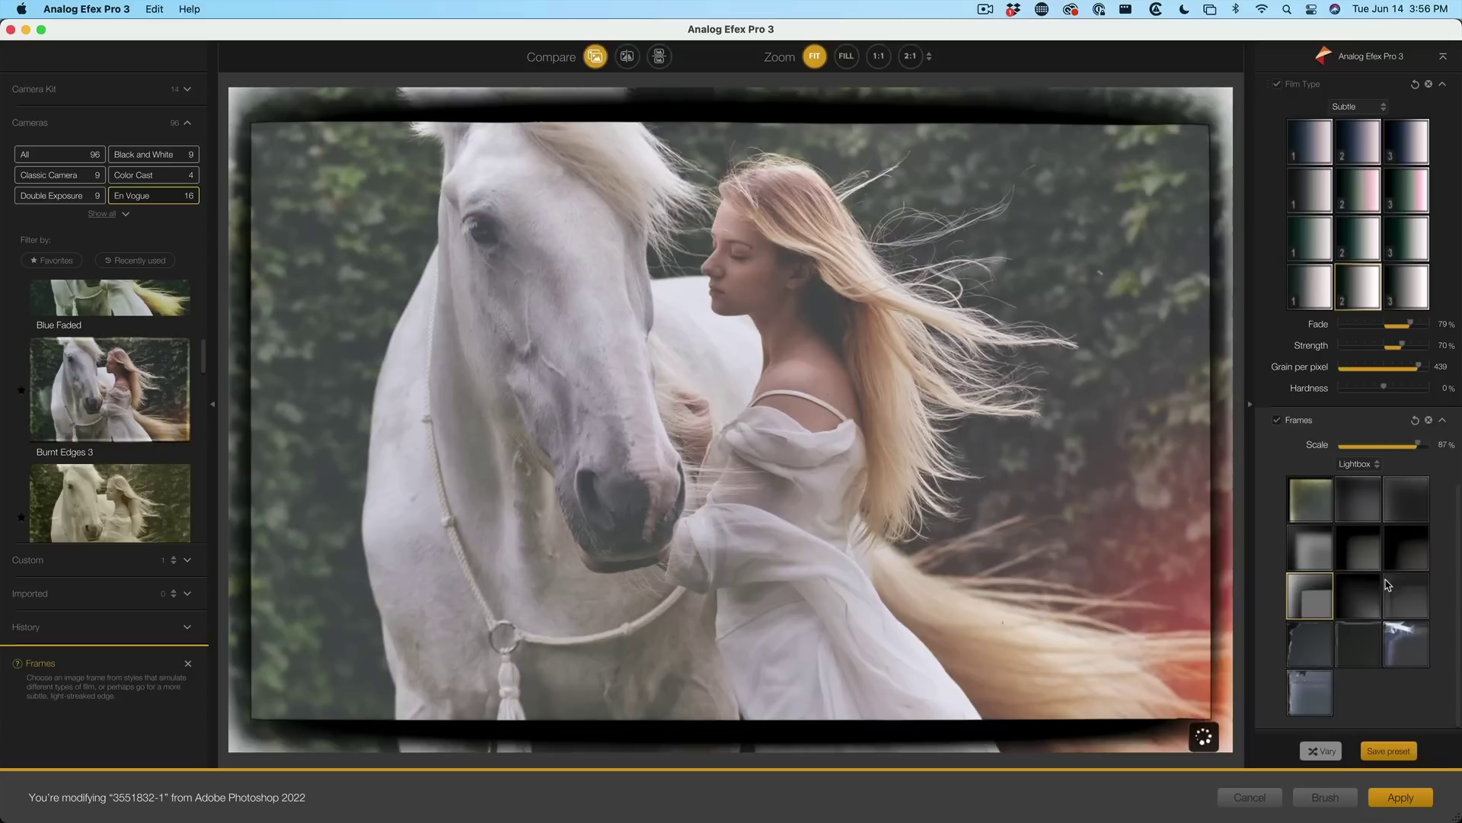
left_click(1404, 546)
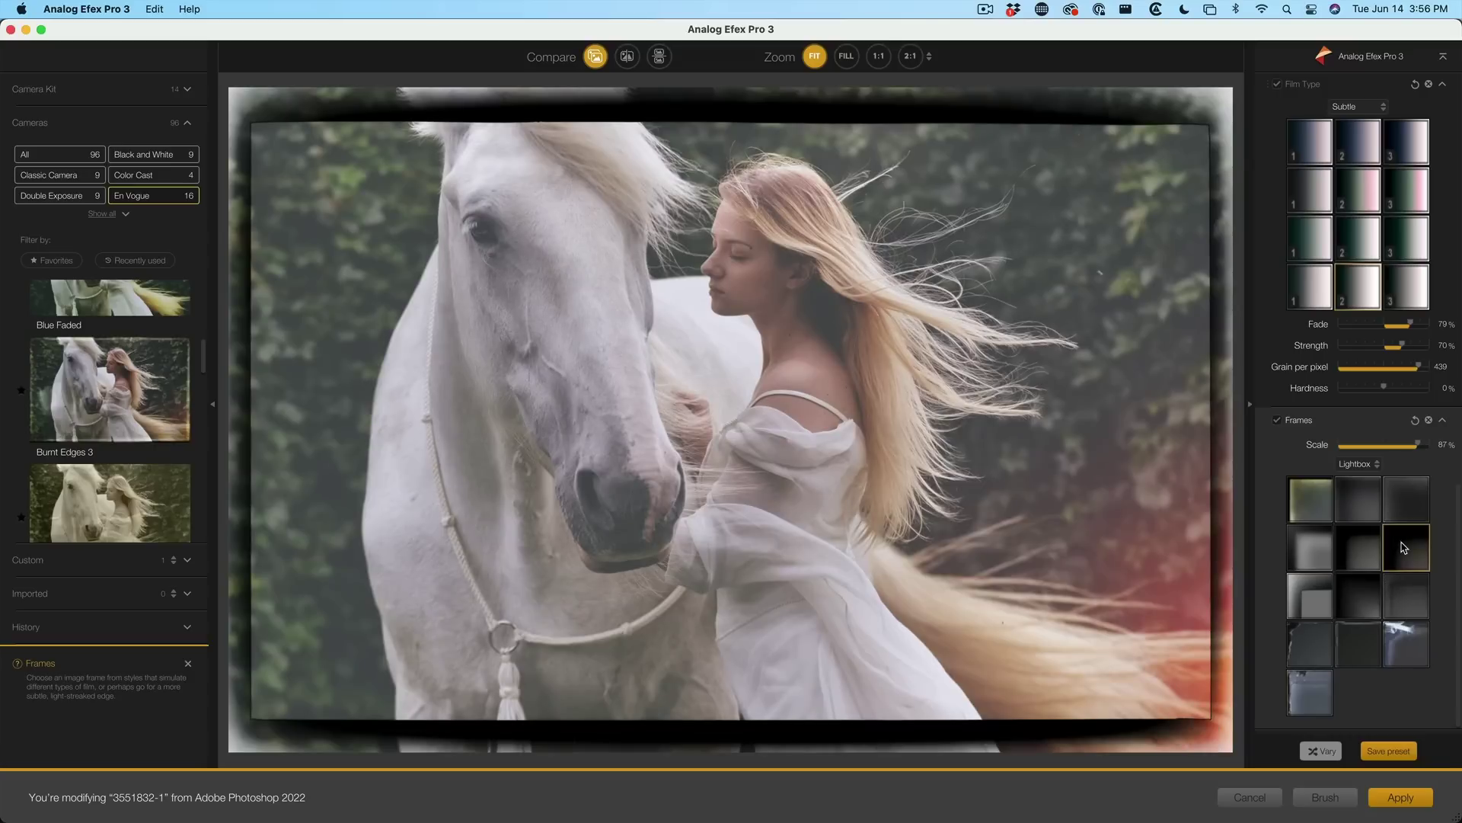
scroll(1386, 441, "up", 10)
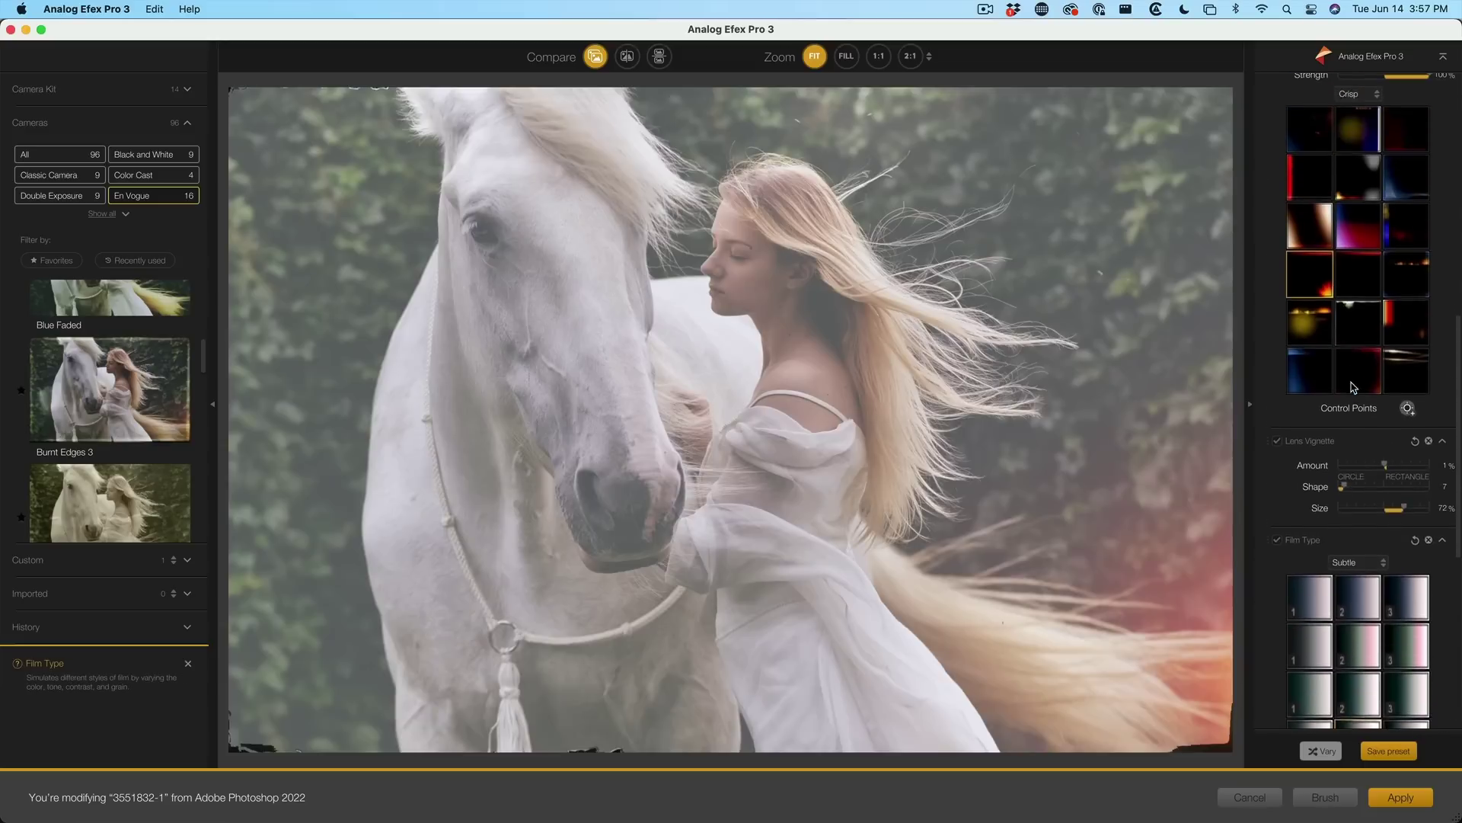
Try the magenta Crisp light leak, choose the yellow one in the fifth row's first column, and randomly vary the effect three times
left_click(1357, 335)
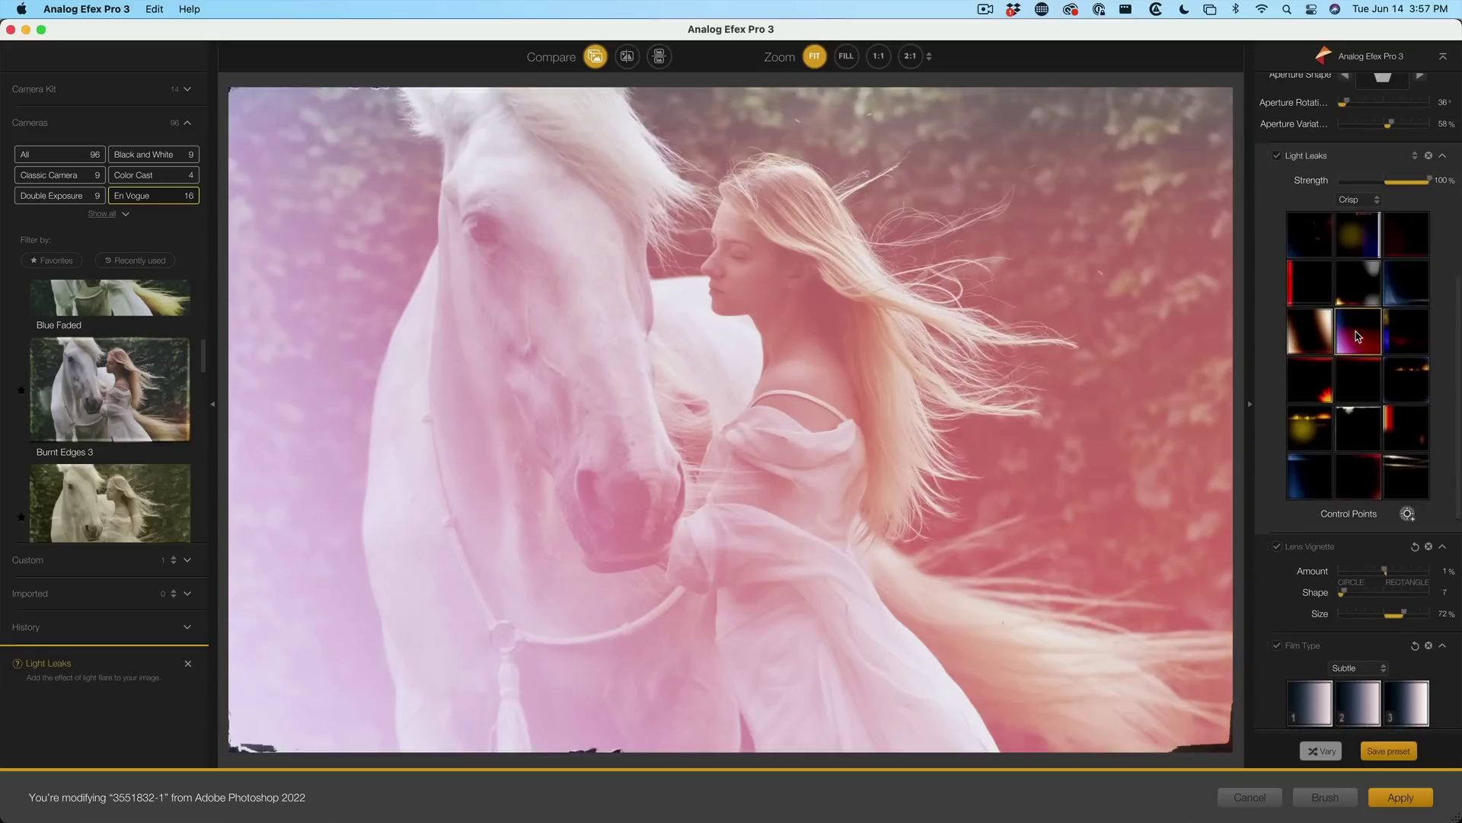
left_click(1311, 436)
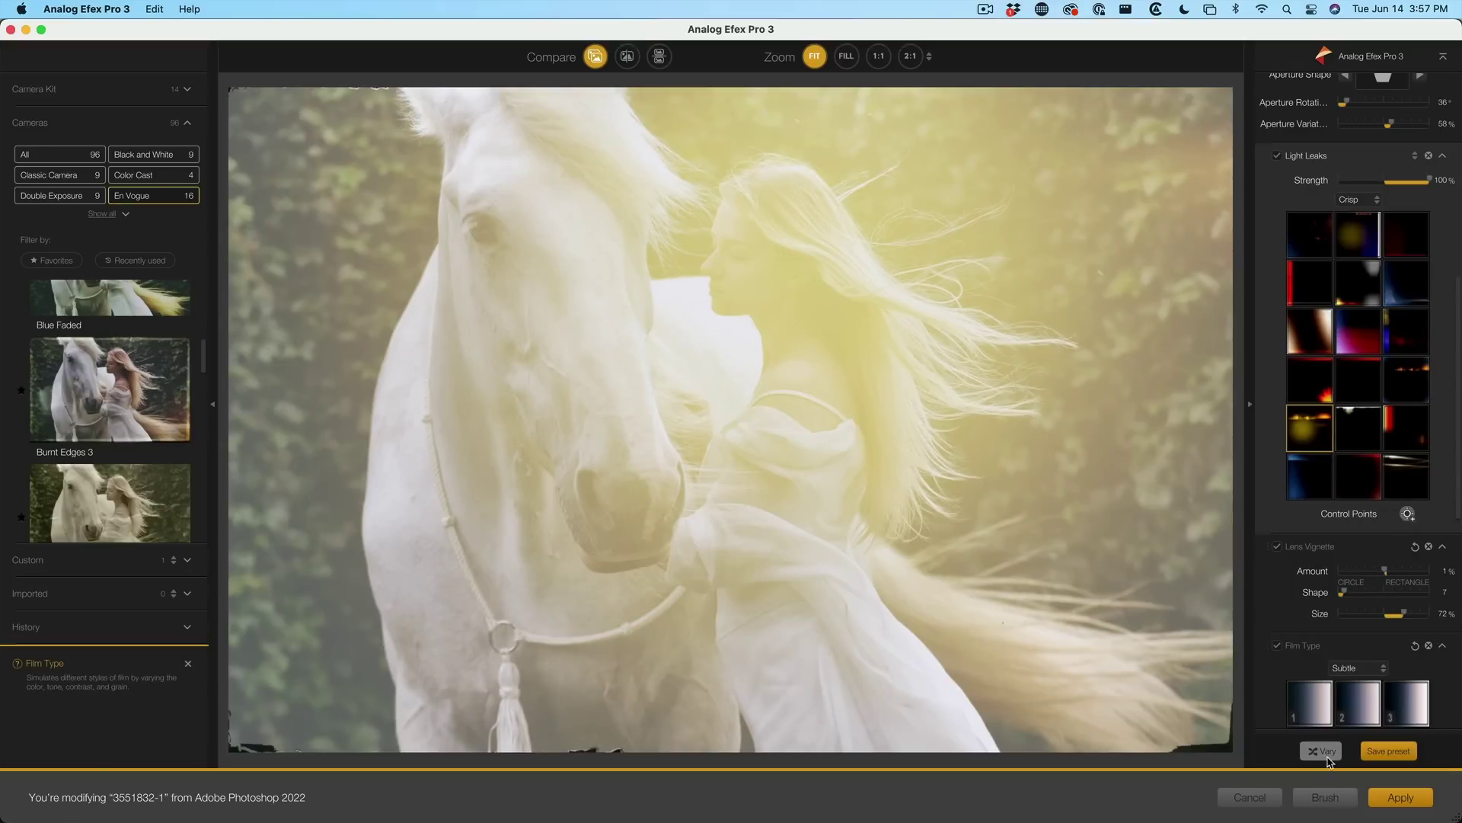
left_click(1327, 751)
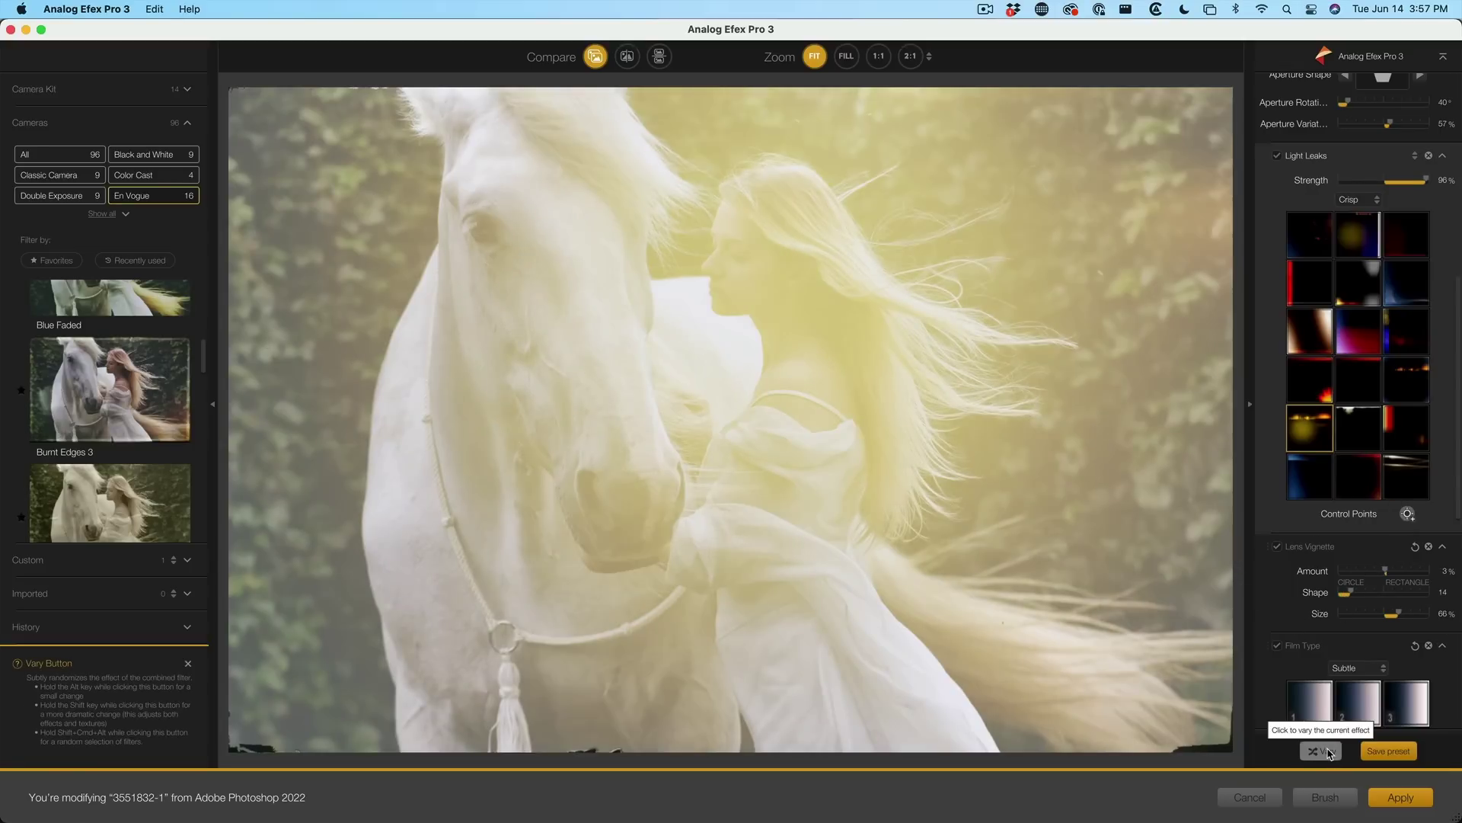
left_click(1327, 751)
left_click(1328, 752)
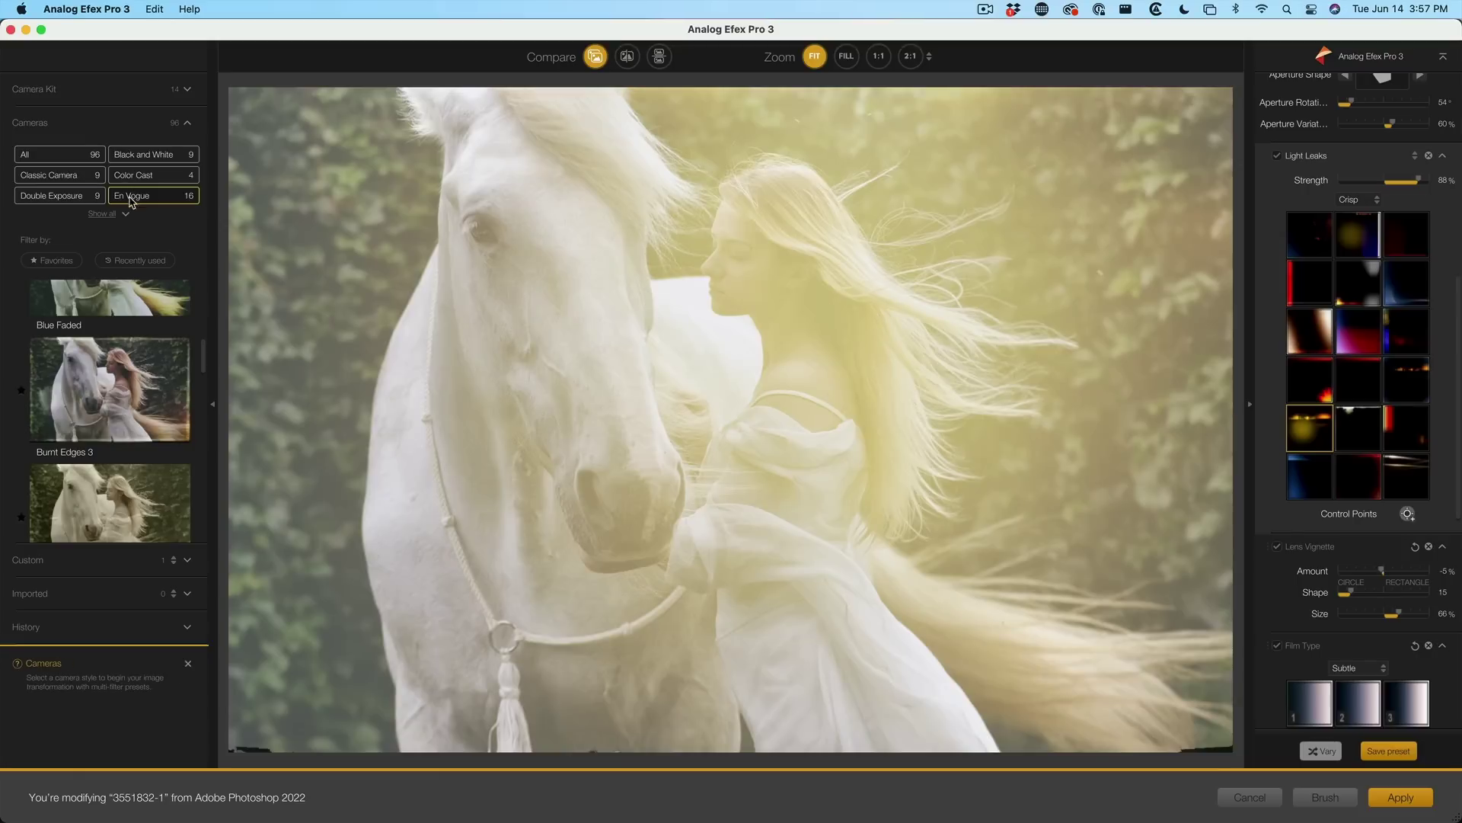
Apply the Distressed Faded camera preset from the En Vogue category, replacing all current parameters
scroll(138, 372, "up", 5)
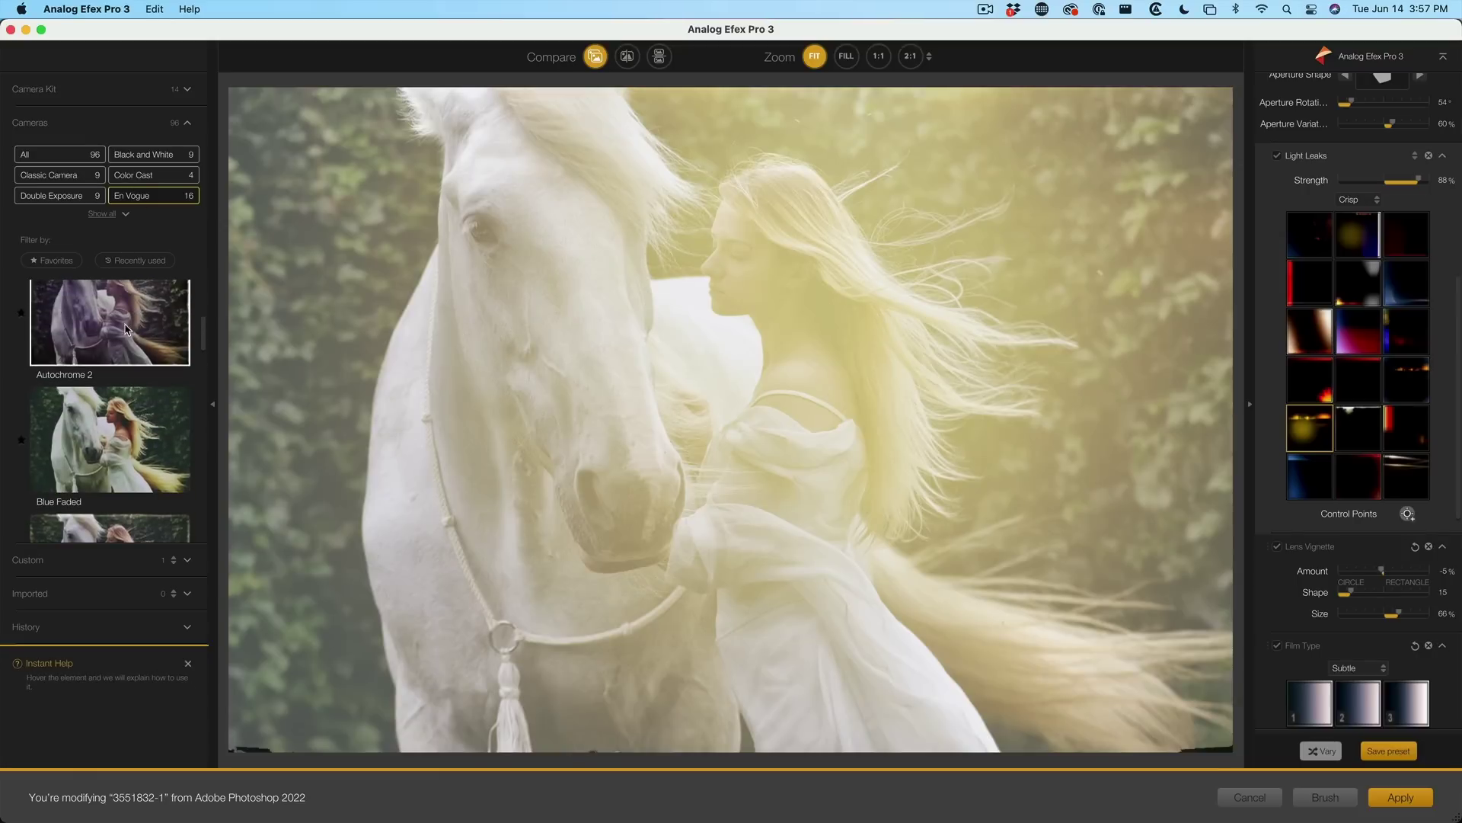
scroll(134, 404, "down", 5)
left_click(112, 442)
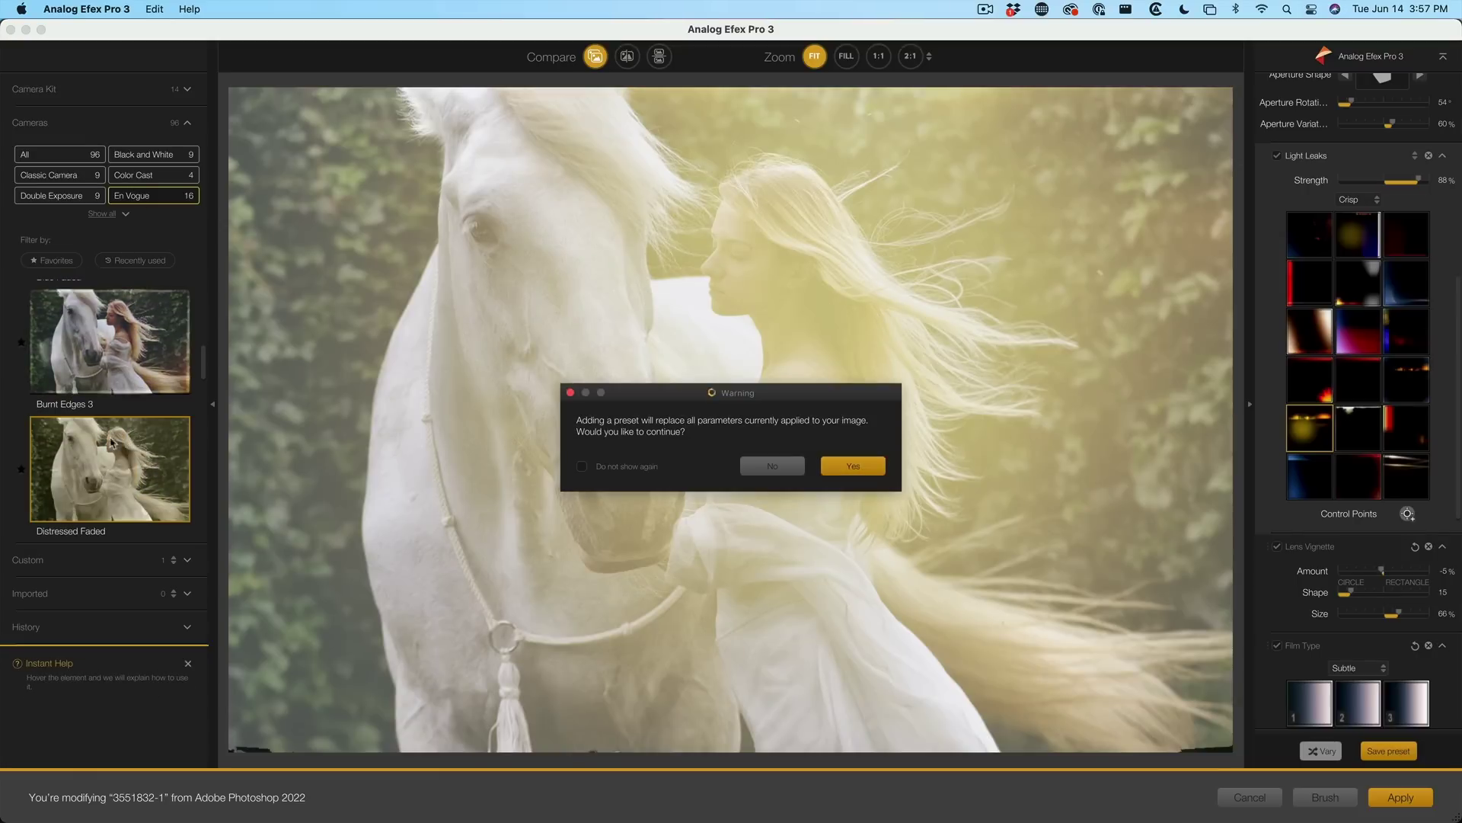
left_click(873, 463)
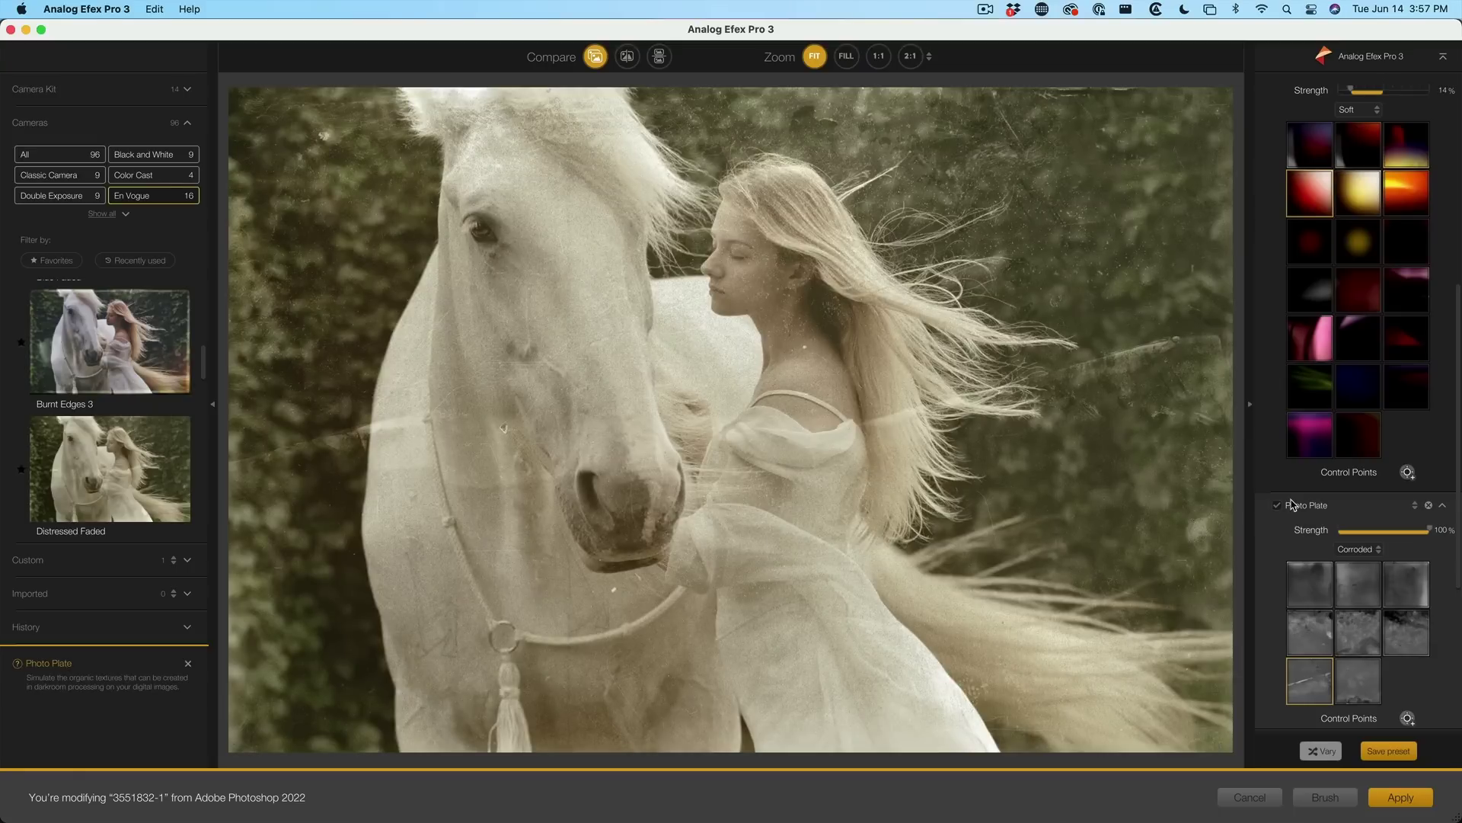
Choose the Corroded photo plate in the second row, third column, reduce its strength to 35%, and apply the look to the Photoshop document
left_click(1371, 631)
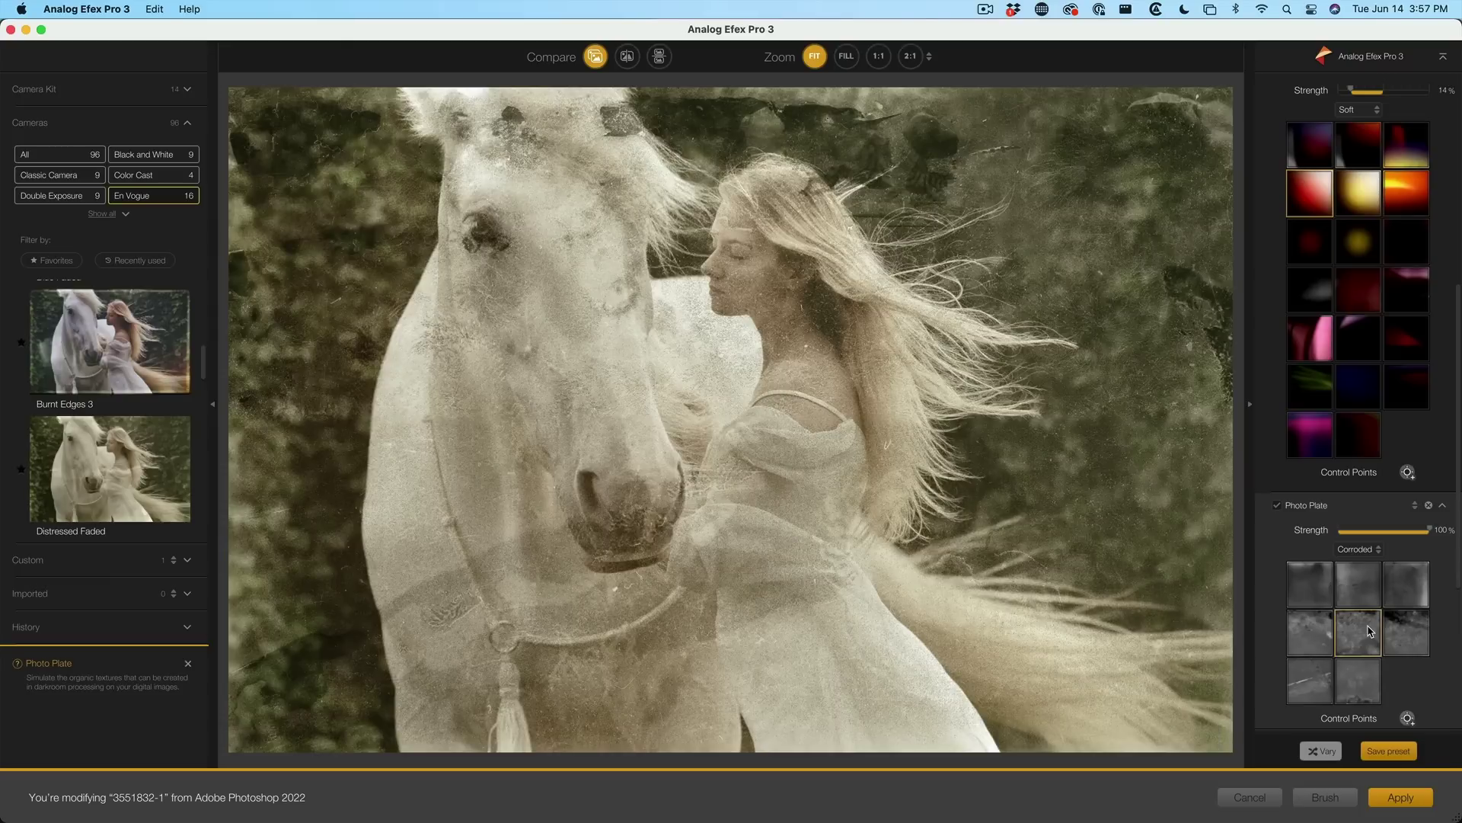
left_click(1408, 633)
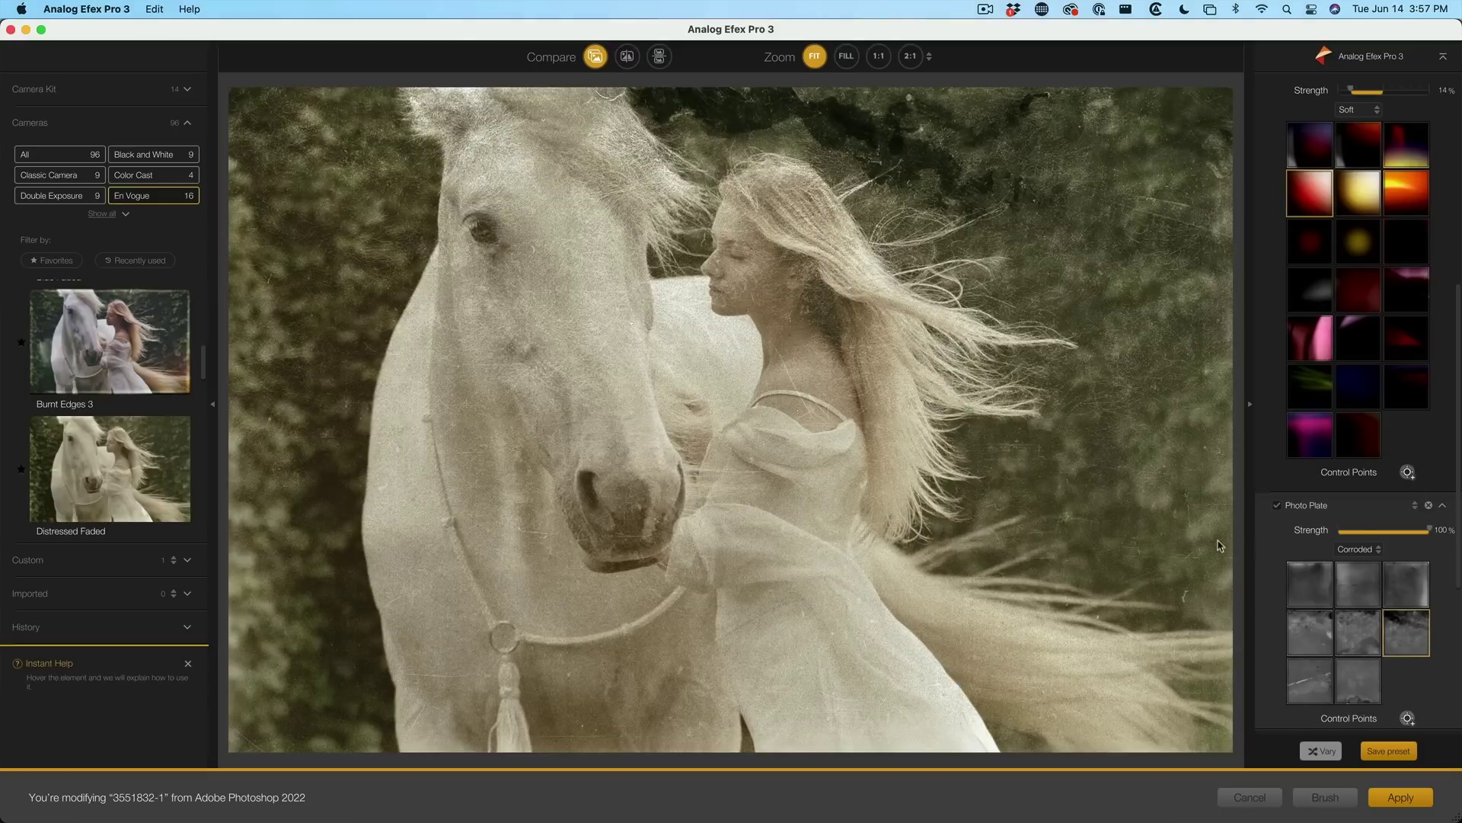
left_click_drag(1426, 530, 1373, 533)
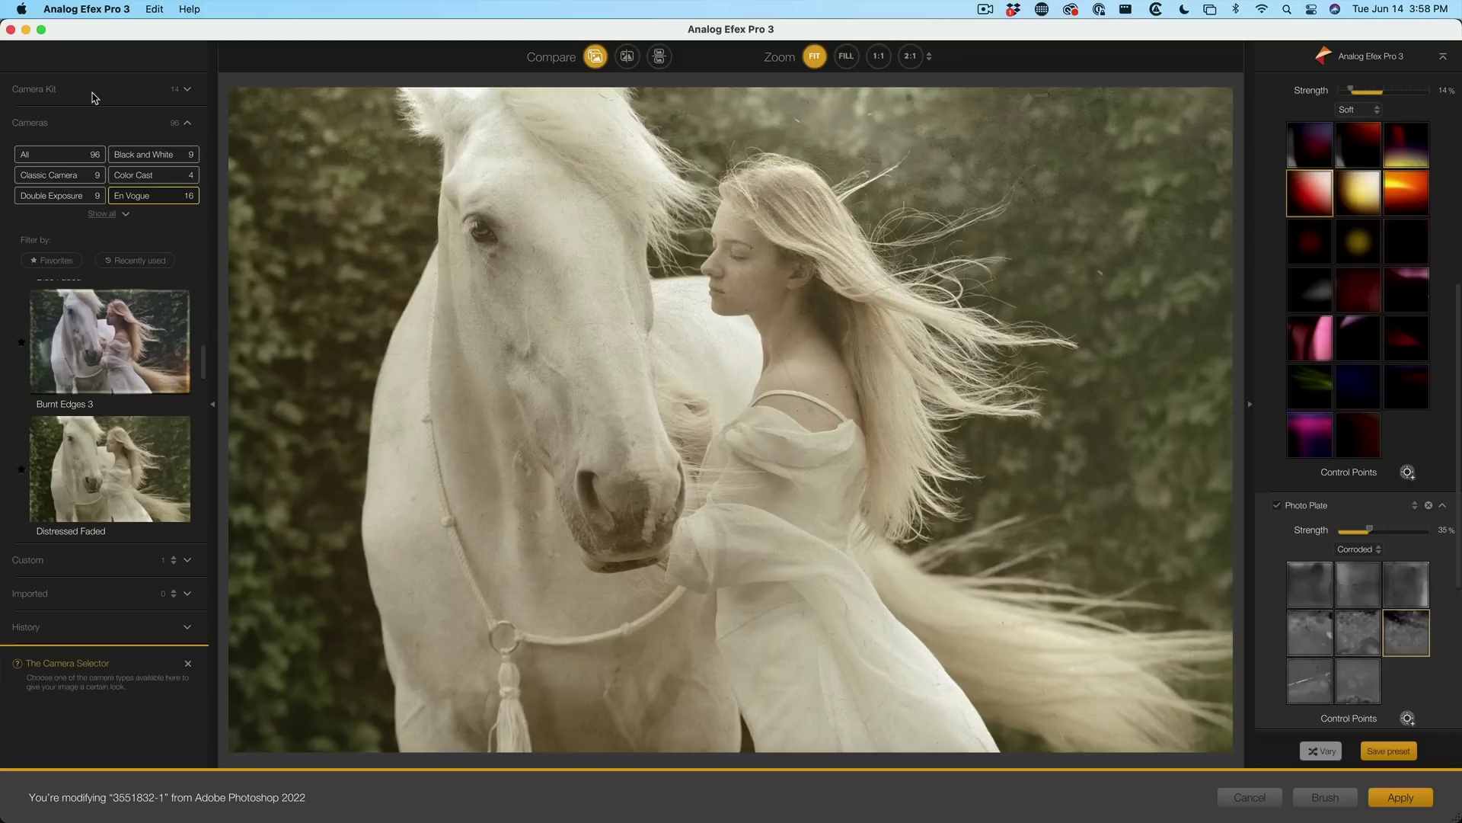
left_click(92, 92)
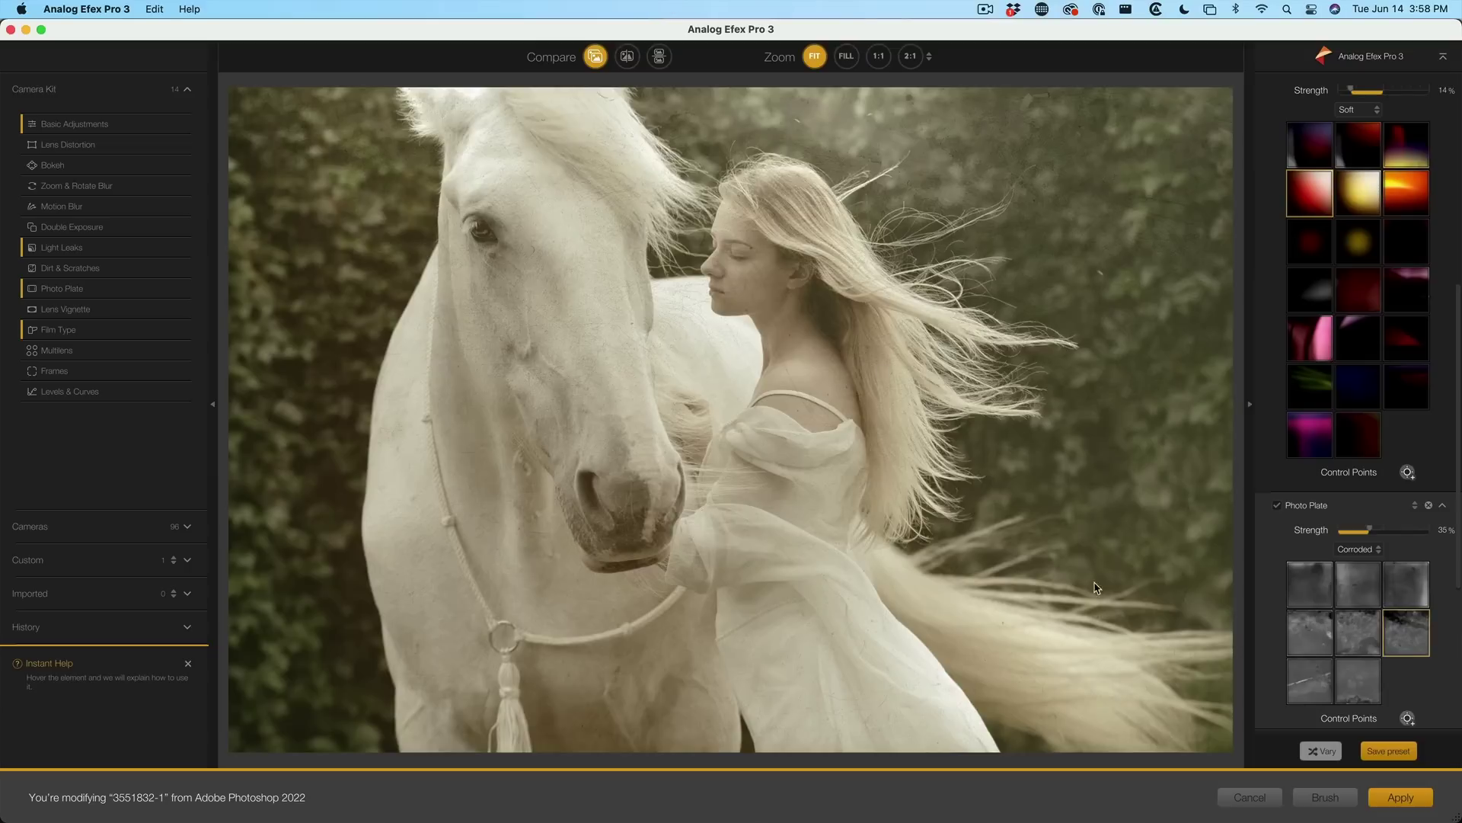
left_click(1402, 797)
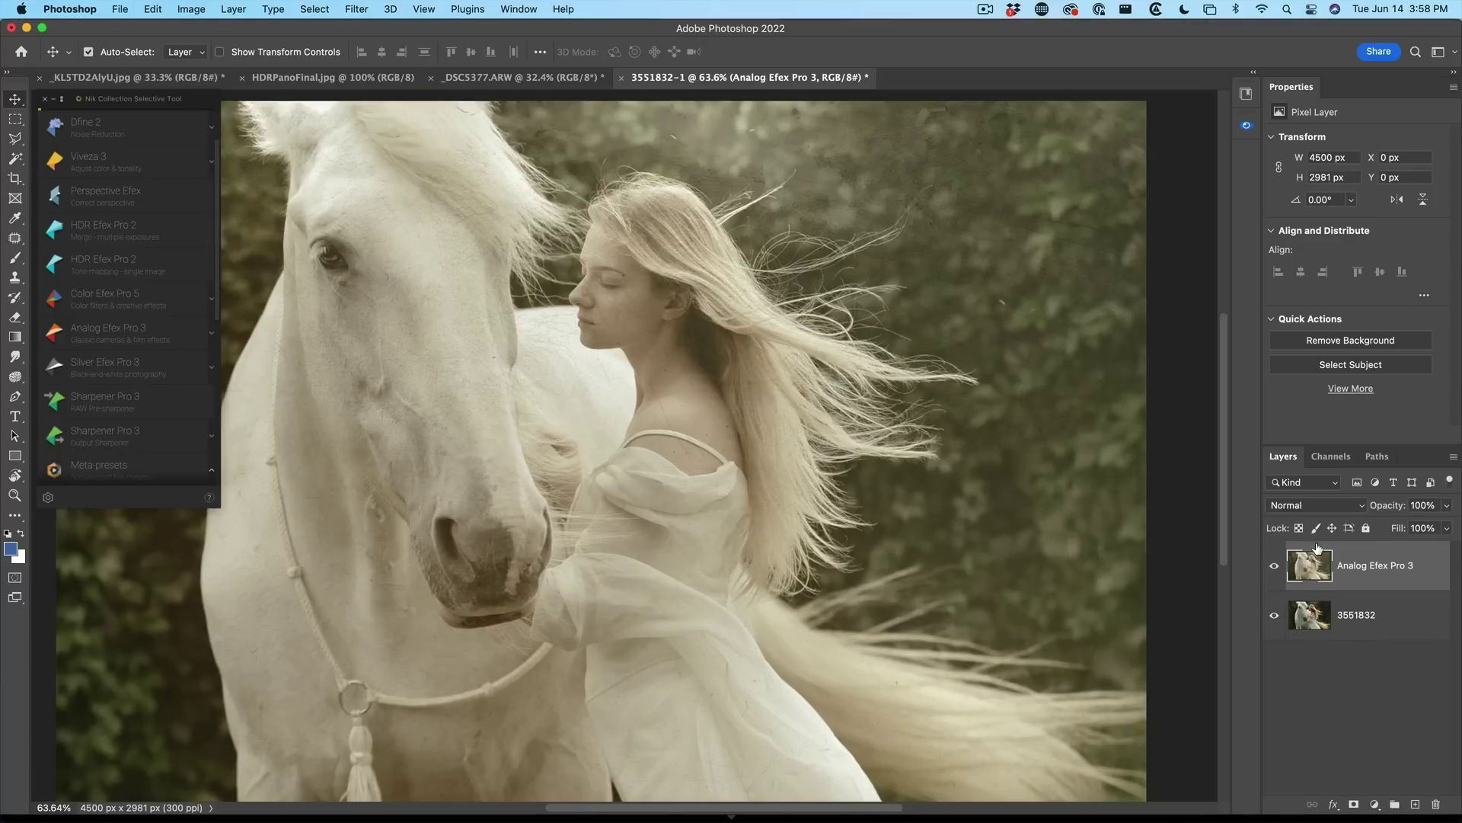
Remove the Analog Efex Pro 3 layer and convert the original 3551832 layer to a smart object
right_click(1372, 565)
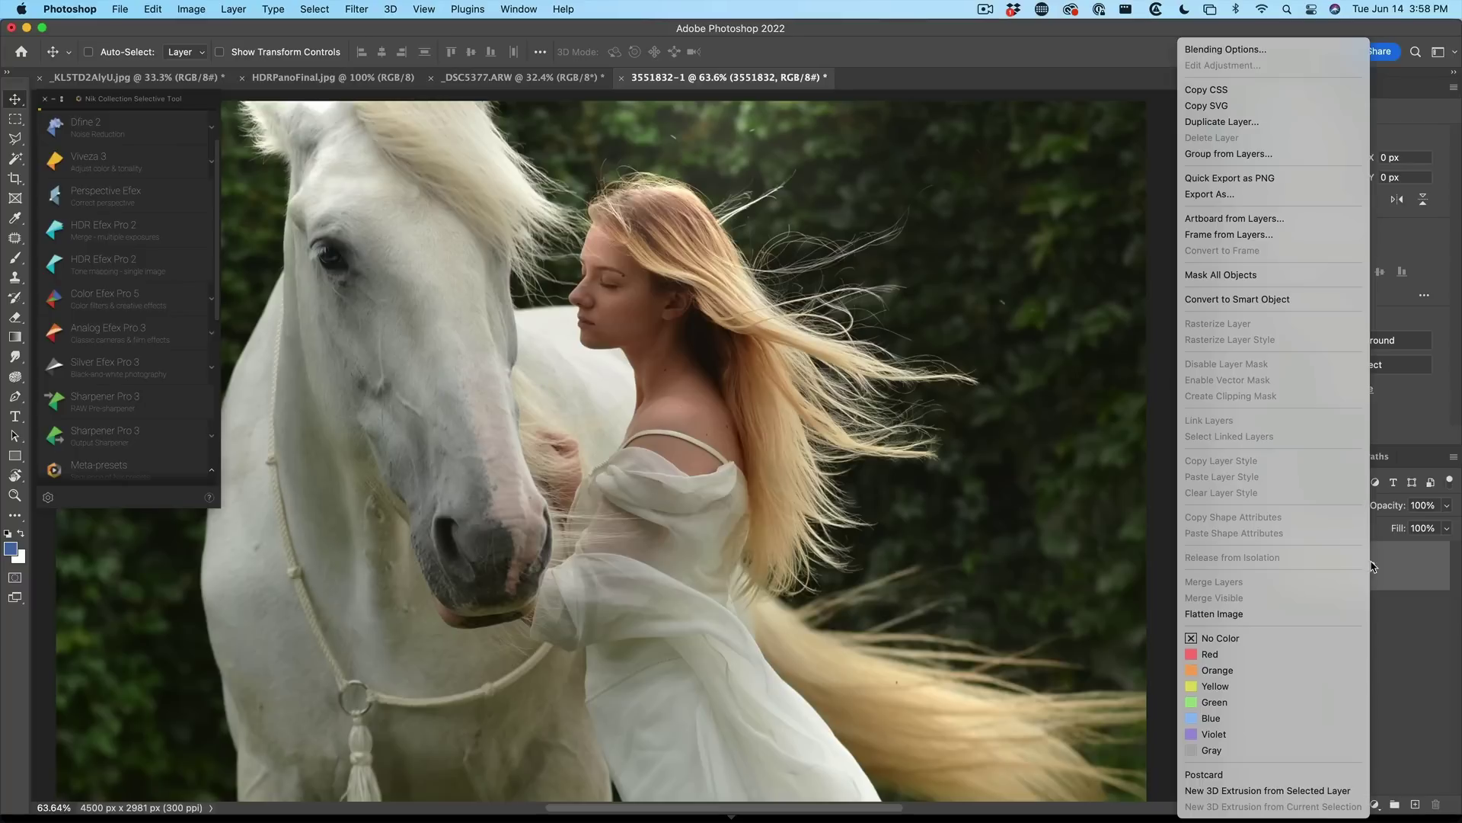
left_click(1230, 300)
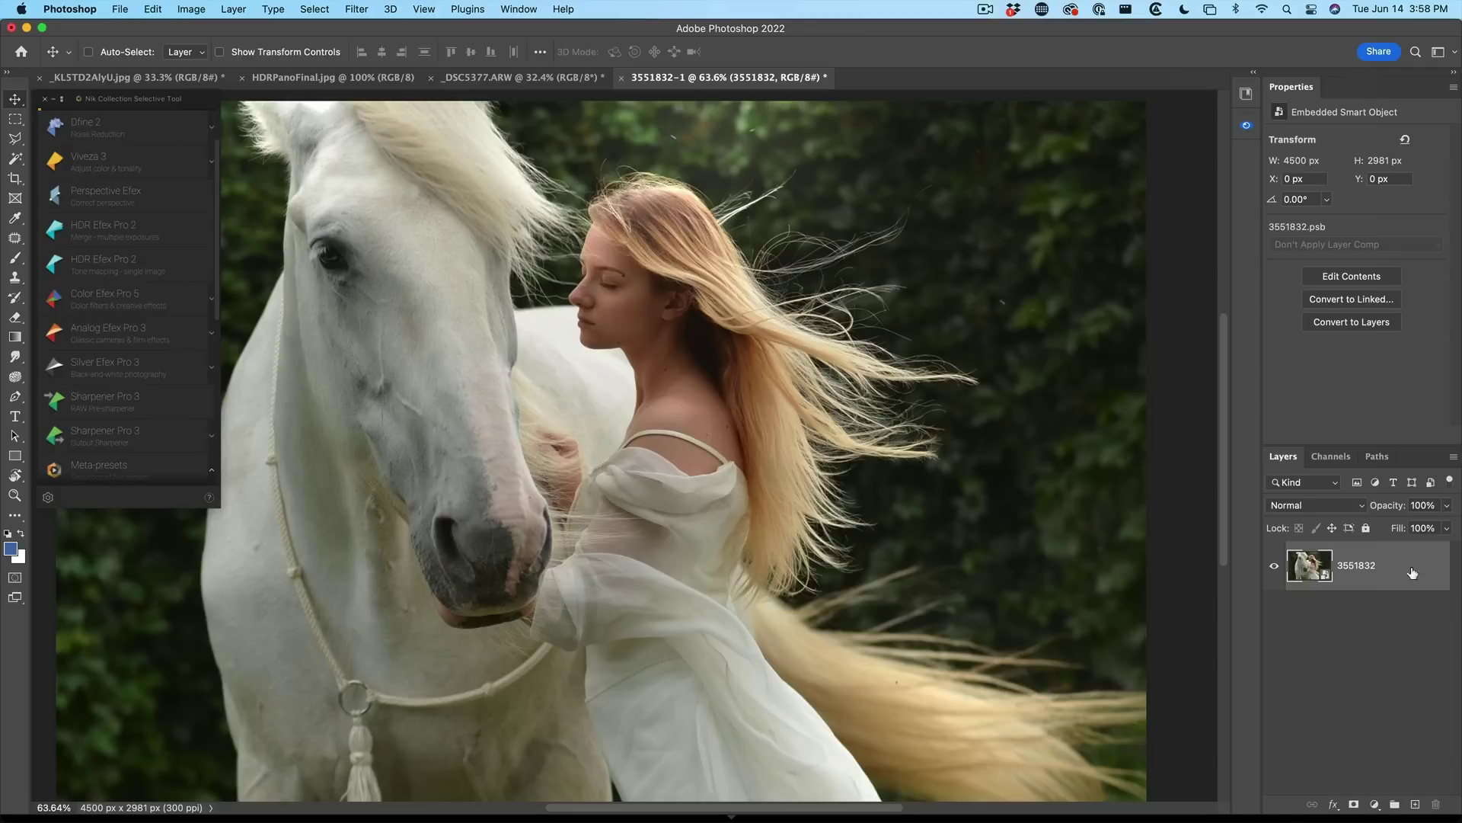
Run Analog Efex Pro 3 on the smart object and apply the Another B&W 1 preset as a smart filter
left_click(361, 8)
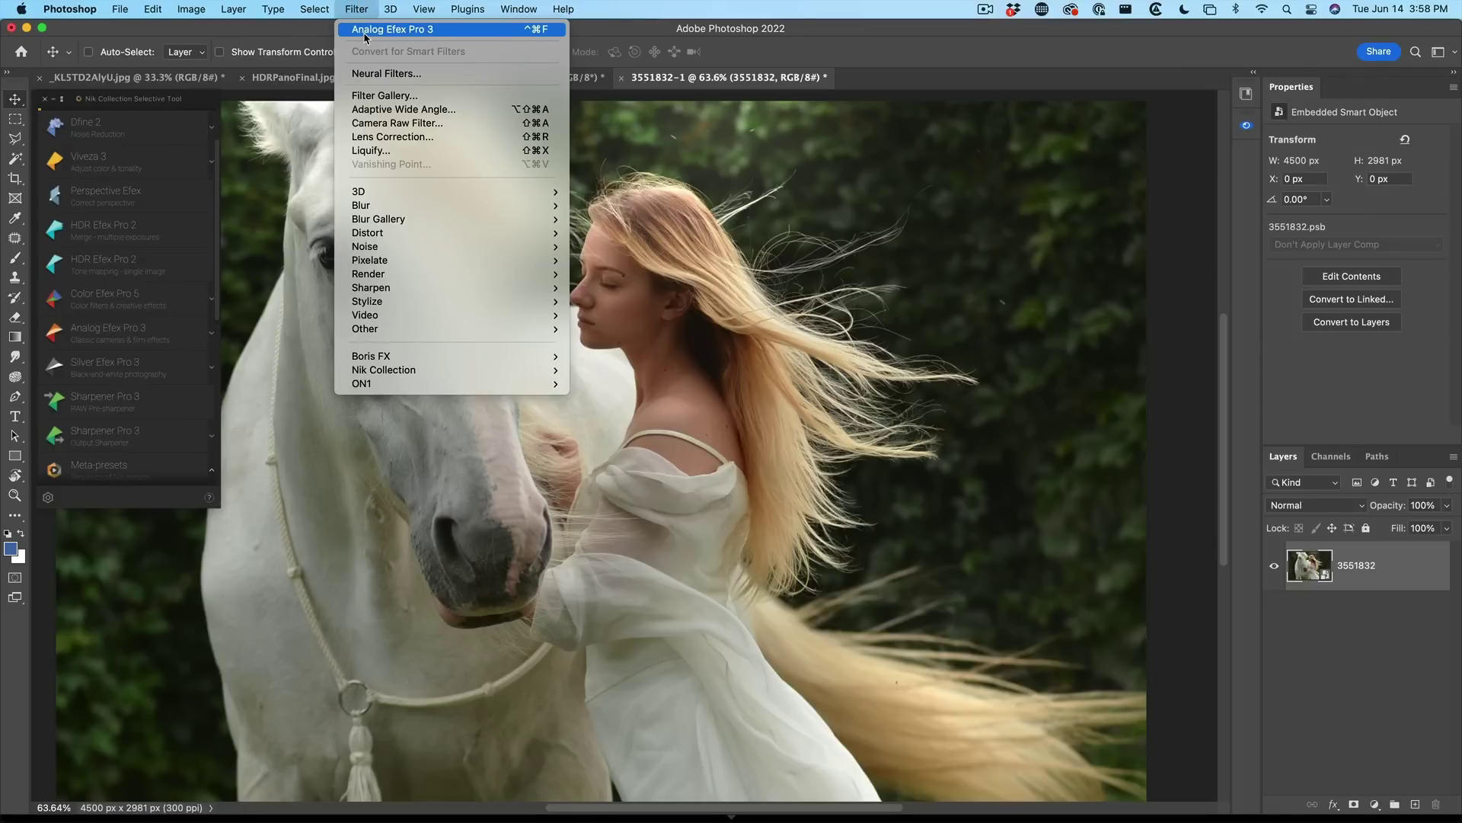
left_click(364, 35)
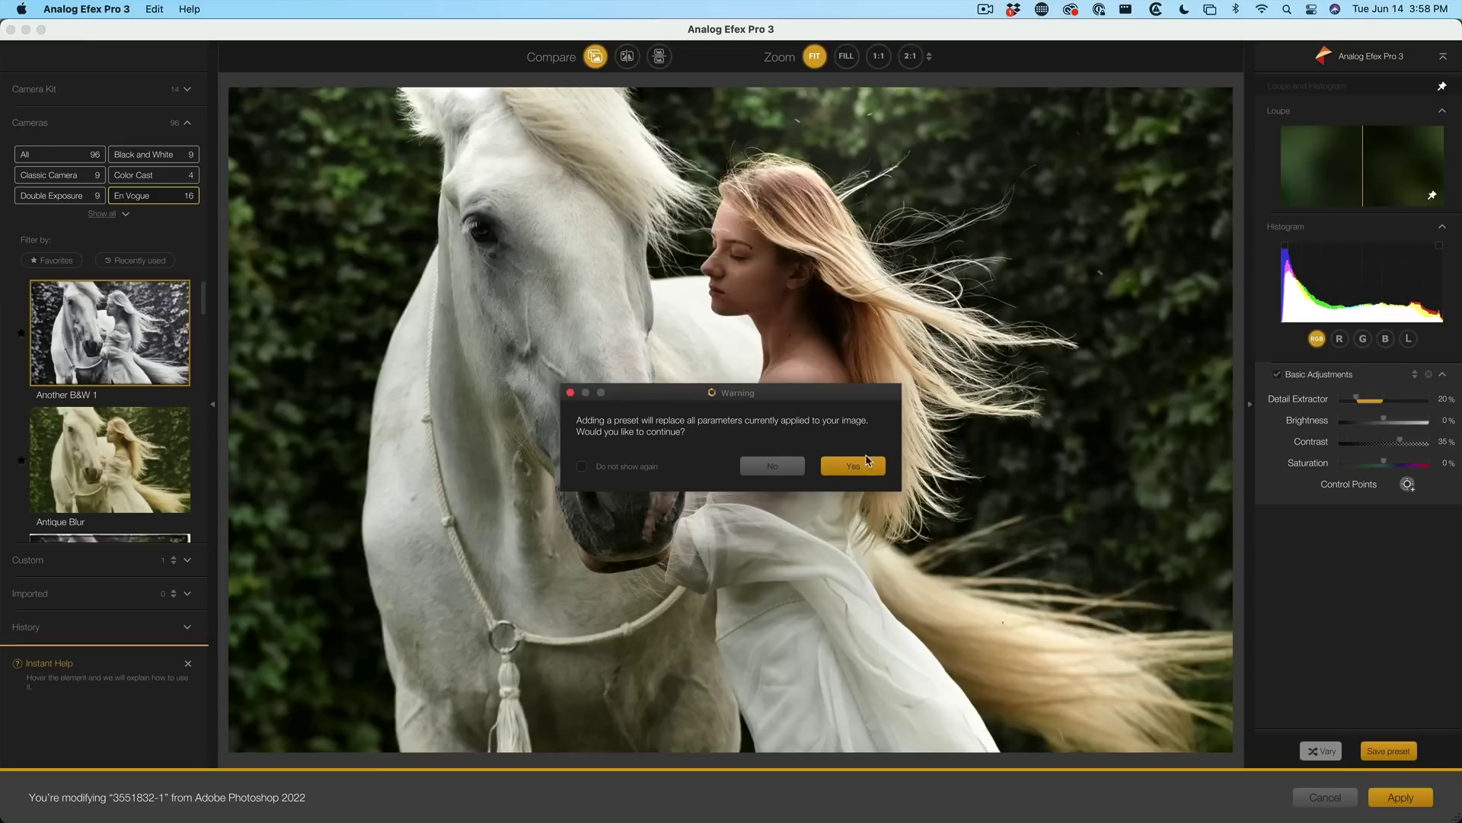
left_click(867, 460)
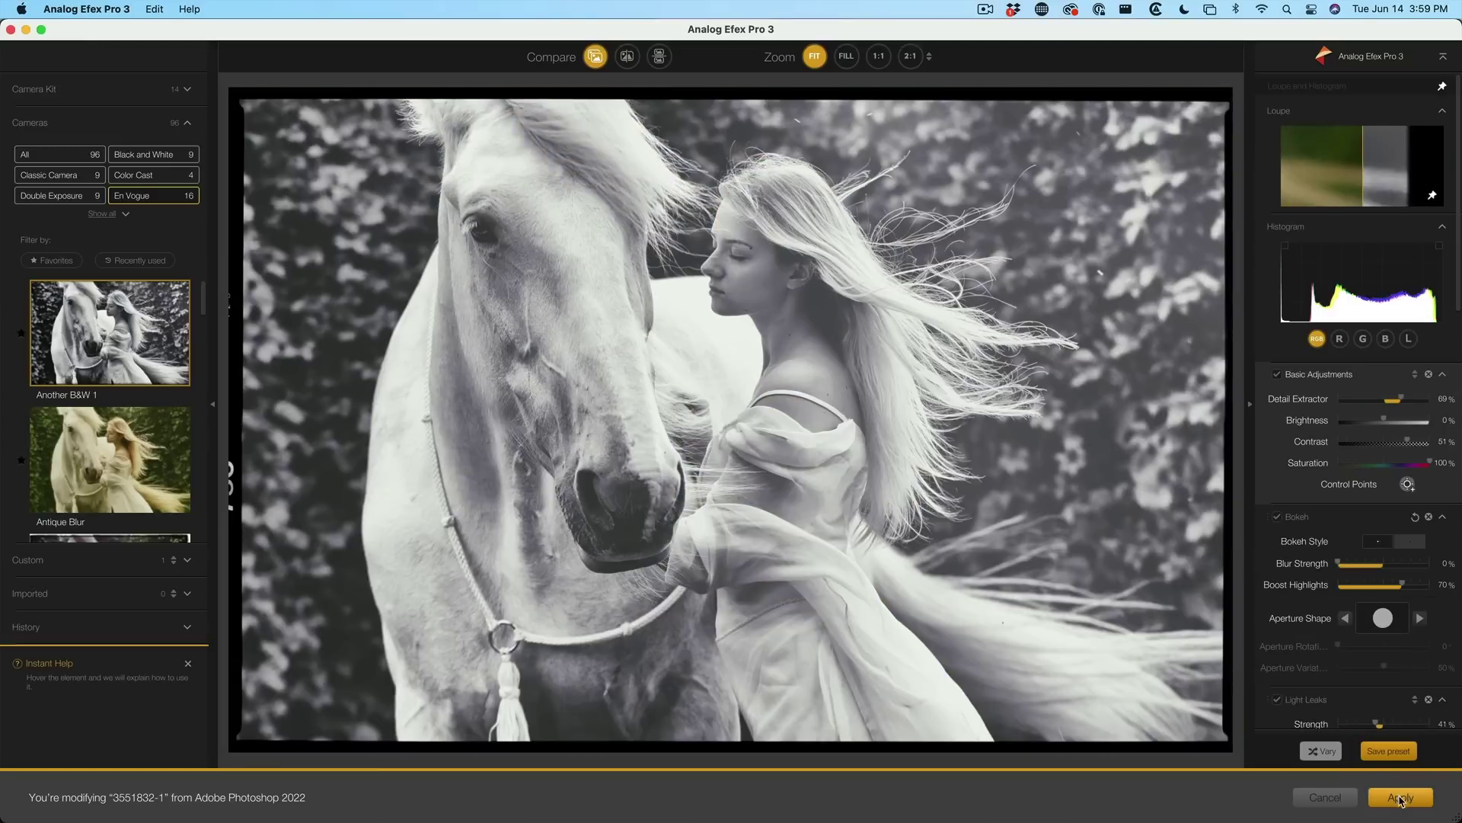
left_click(1400, 797)
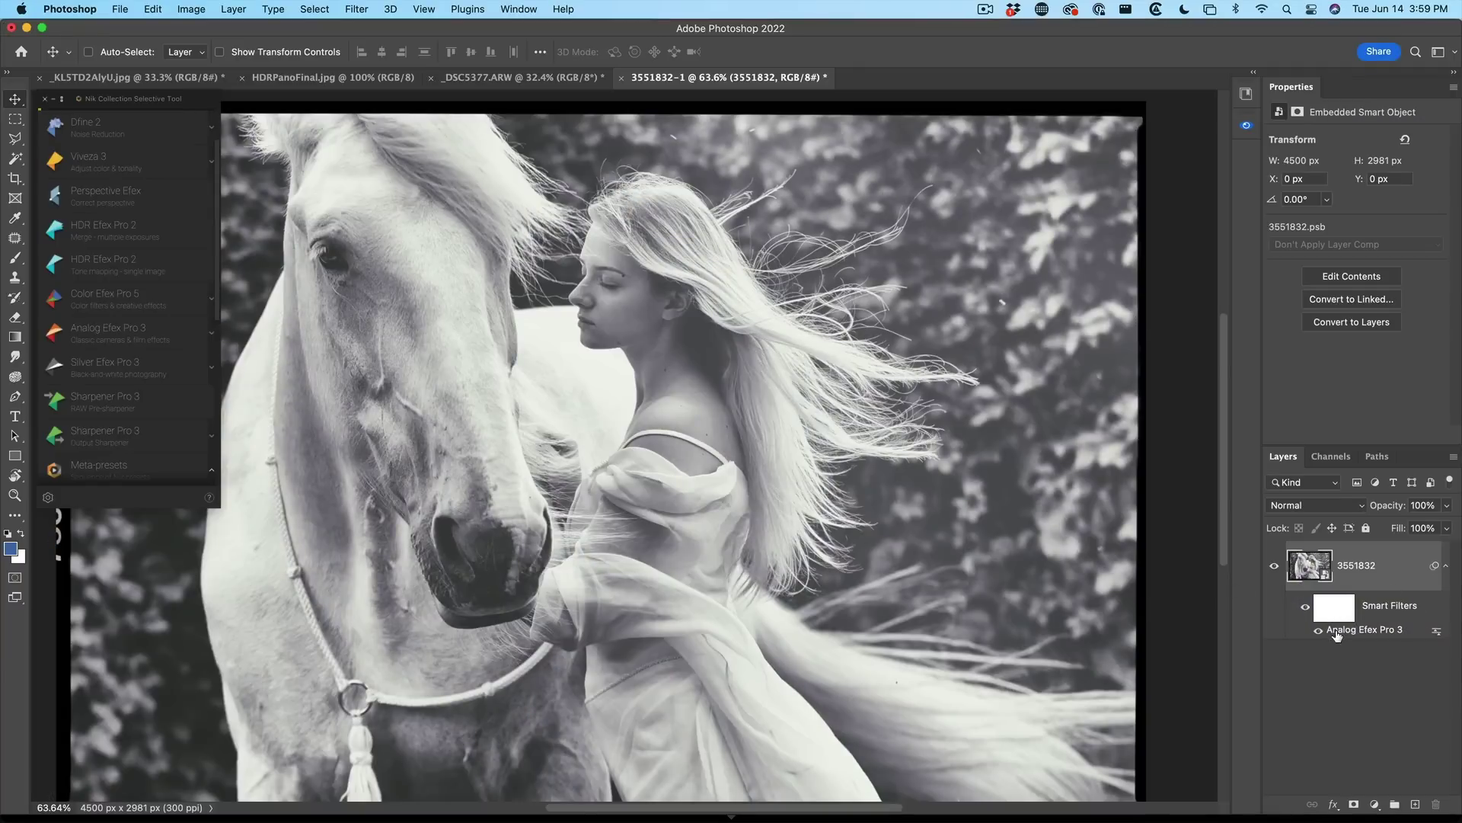
Hide the Analog Efex Pro 3 smart filter to compare with the original, and undo back to the unfiltered smart object
left_click(1320, 633)
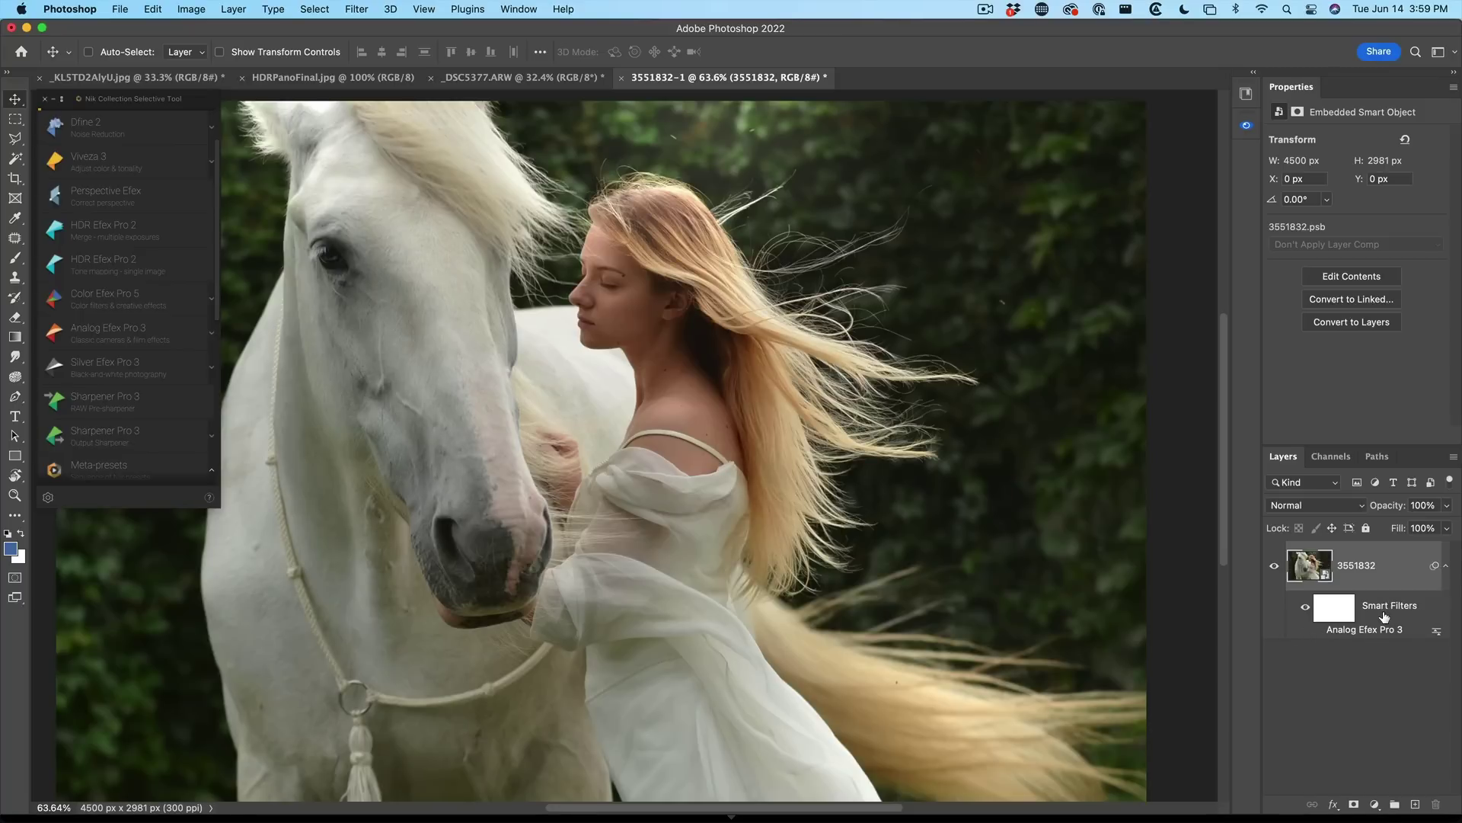
key("super+z")
key("super+z")
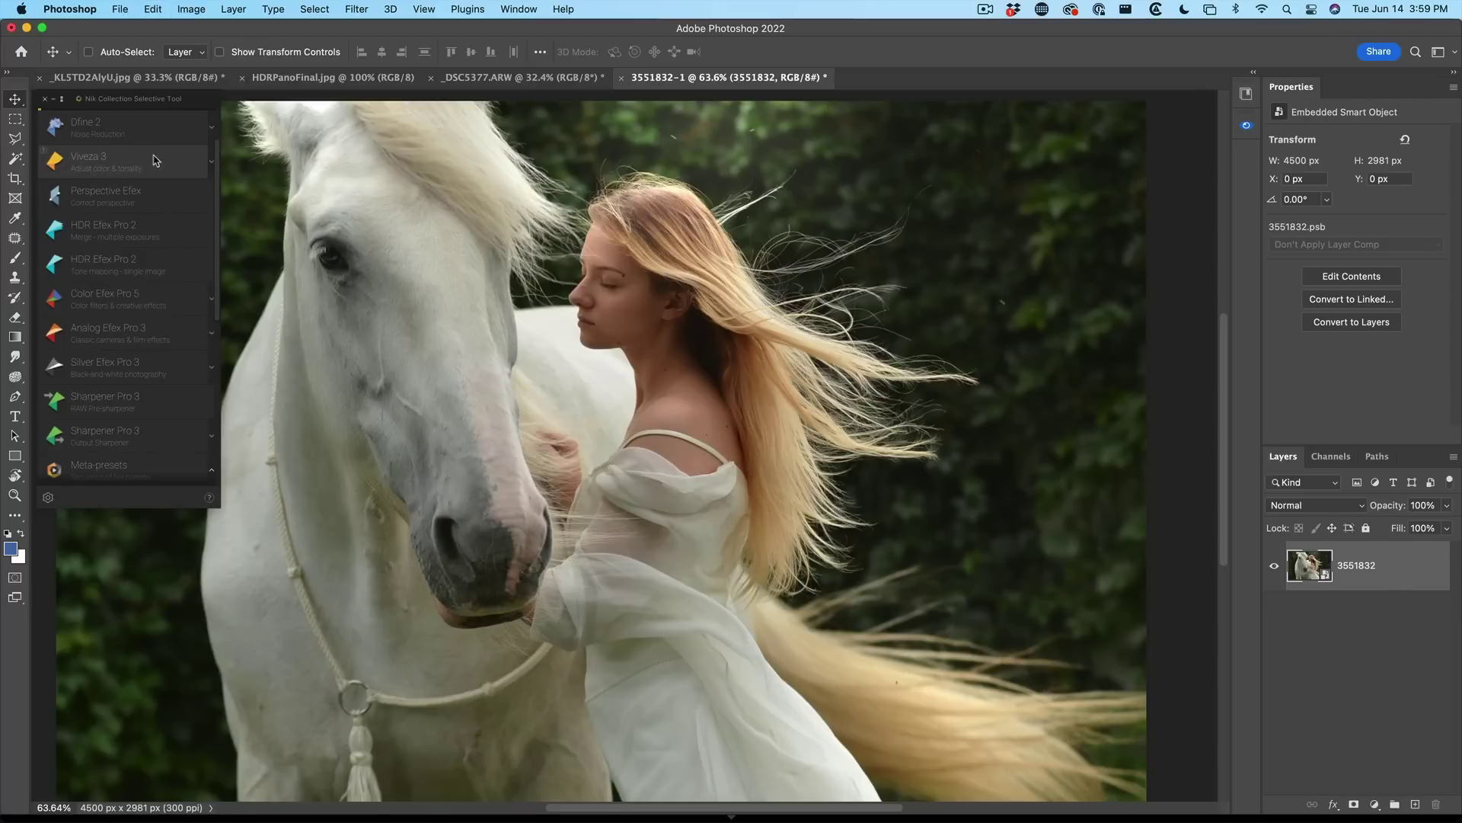
Apply the Early Morning meta-preset from the Nik Collection Selective Tool to the smart object
left_click_drag(215, 183, 224, 333)
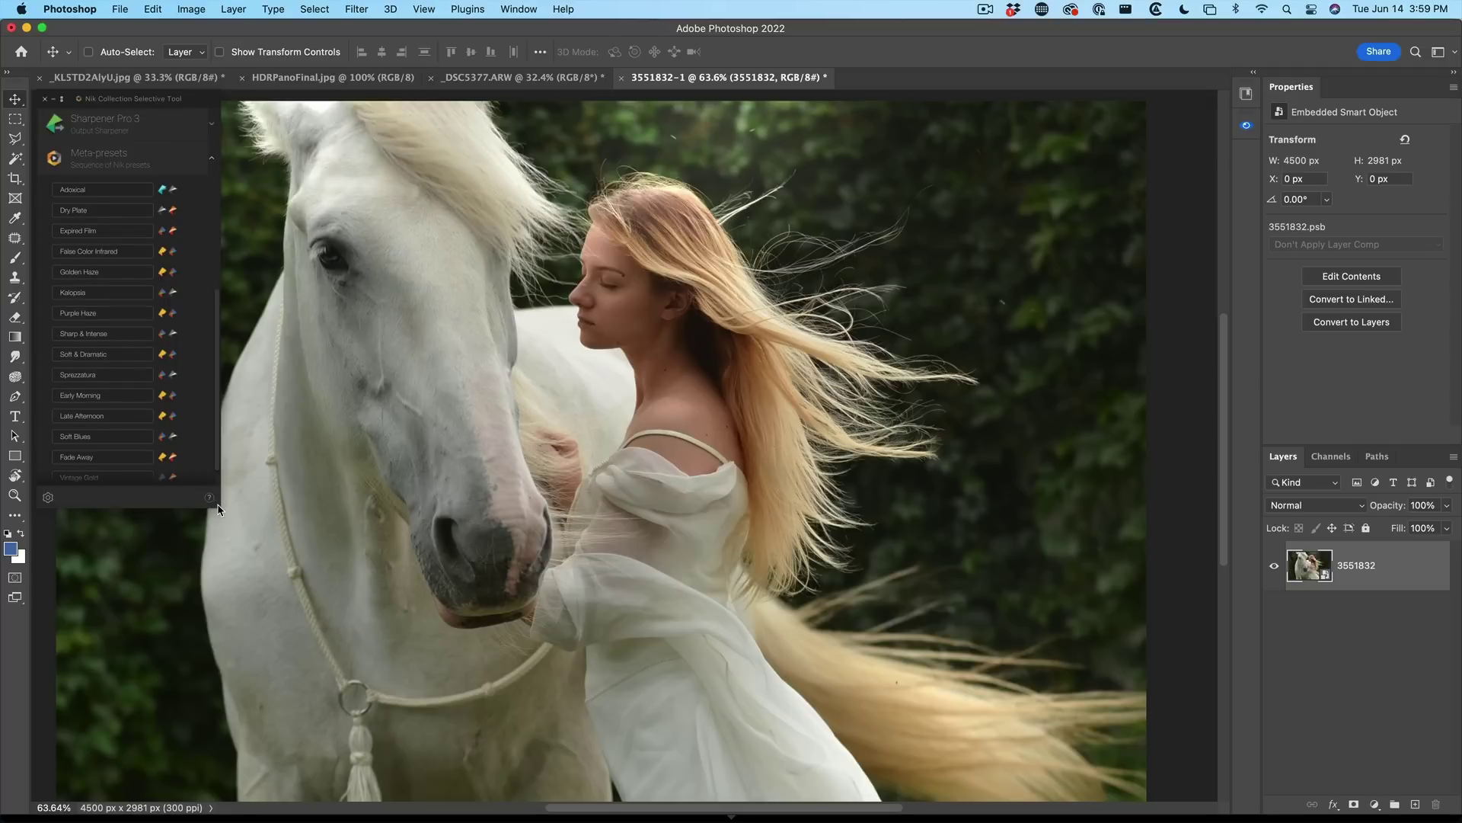
scroll(143, 423, "down", 1)
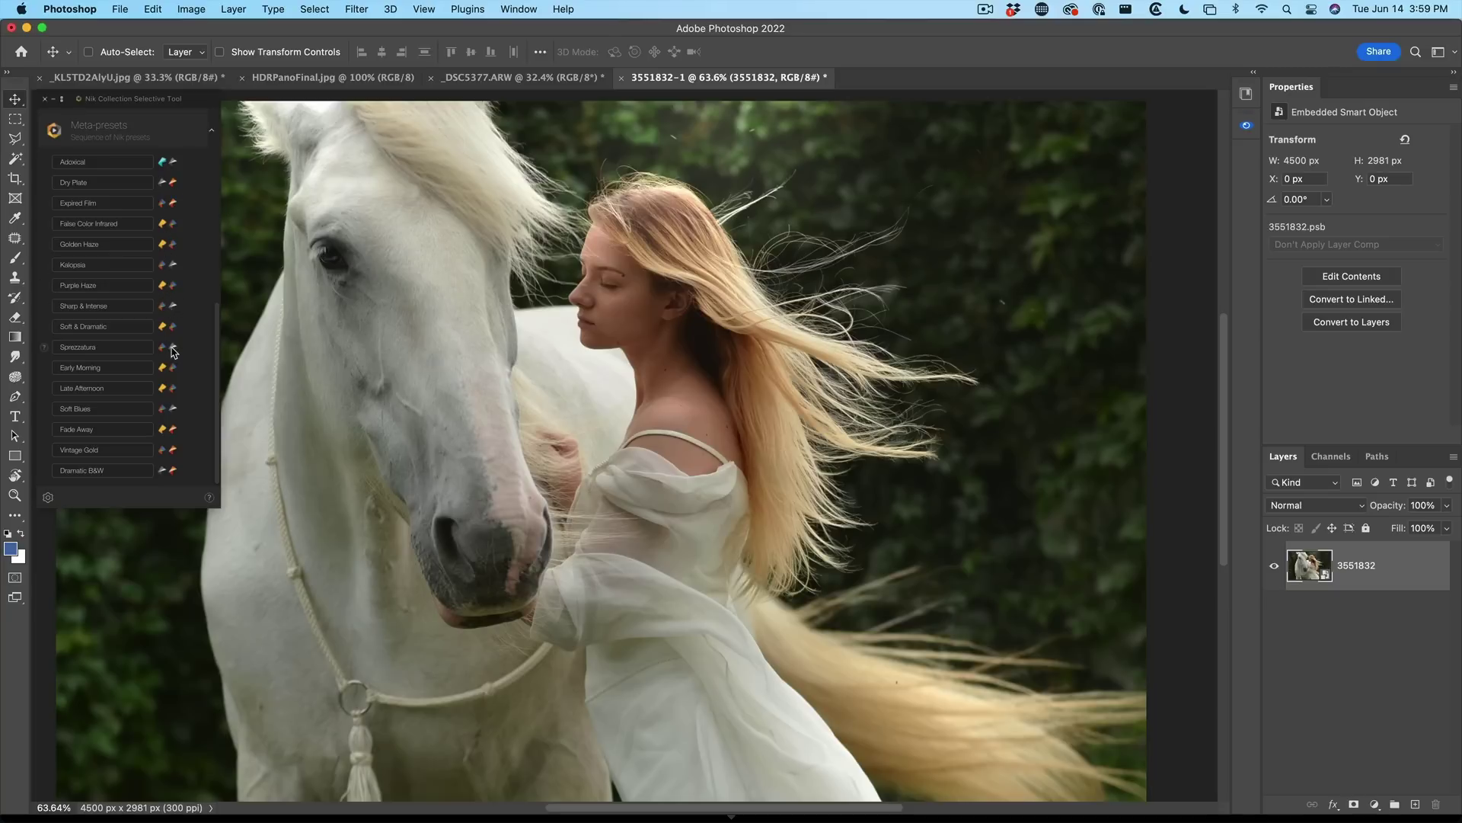
left_click(105, 368)
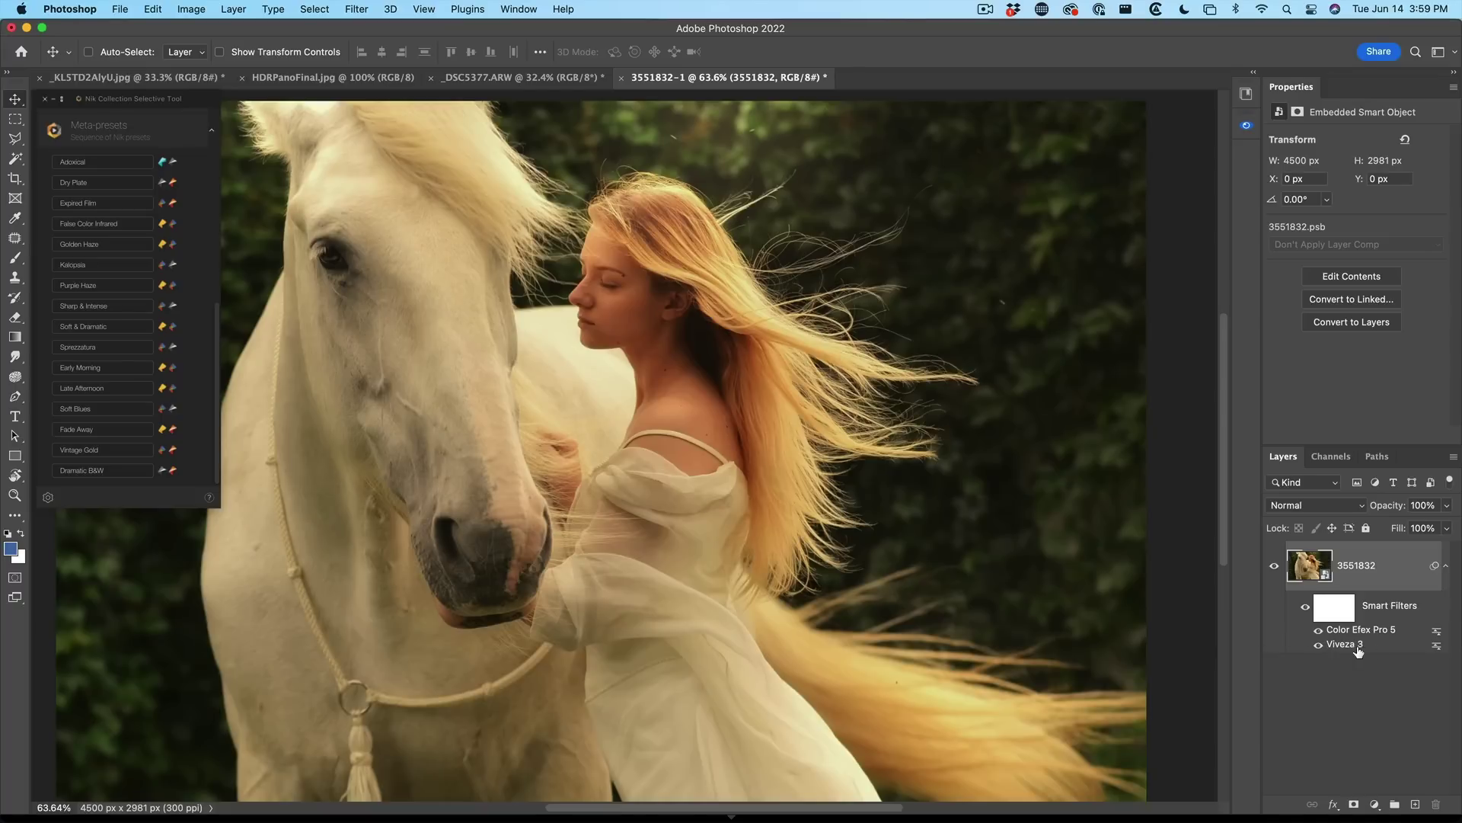
Set the blending opacity of the Color Efex Pro 5 smart filter to 42%
left_click(1319, 632)
double_click(1435, 635)
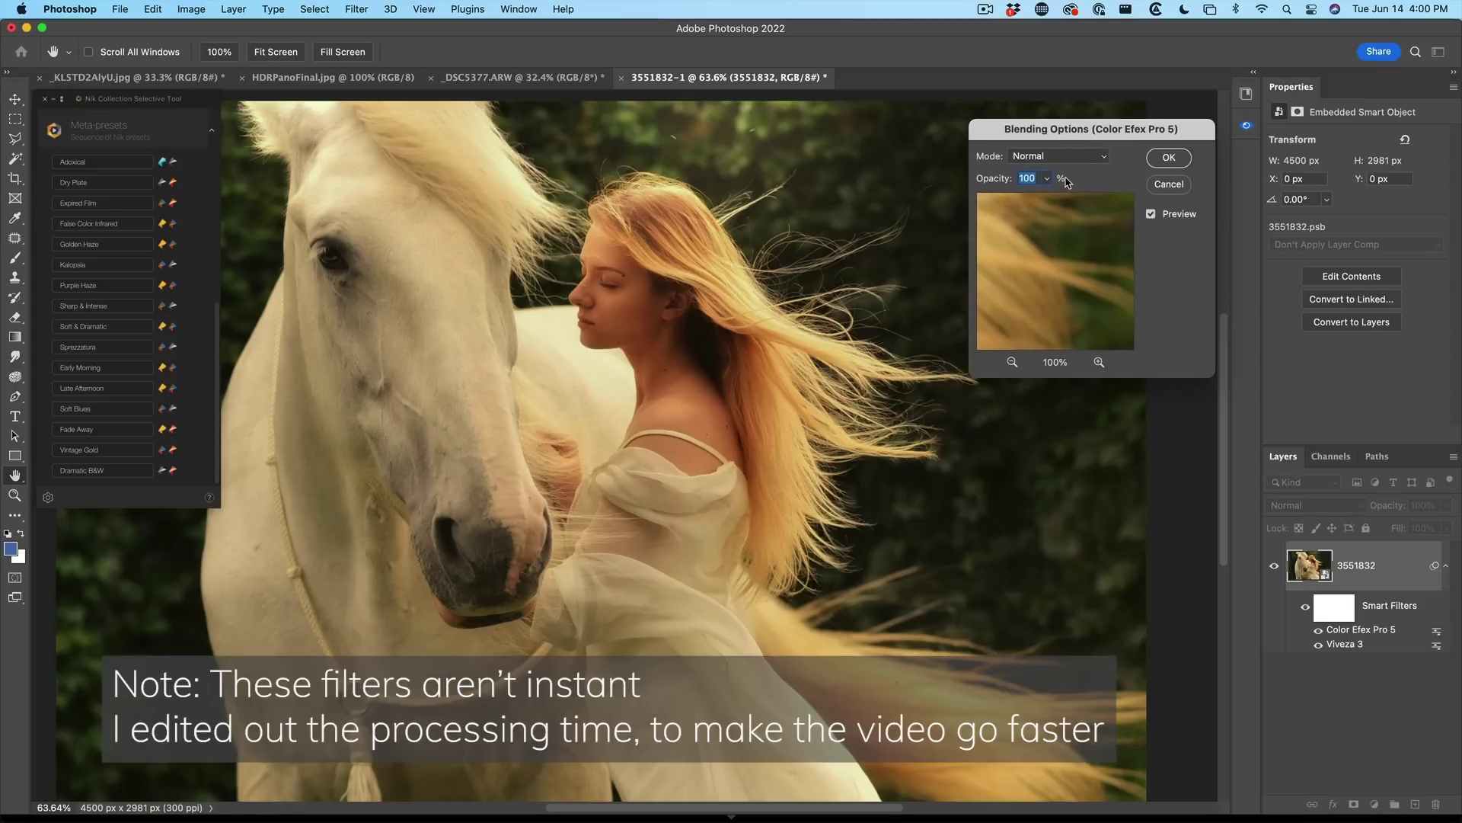
left_click(1049, 180)
left_click_drag(1050, 200, 1017, 199)
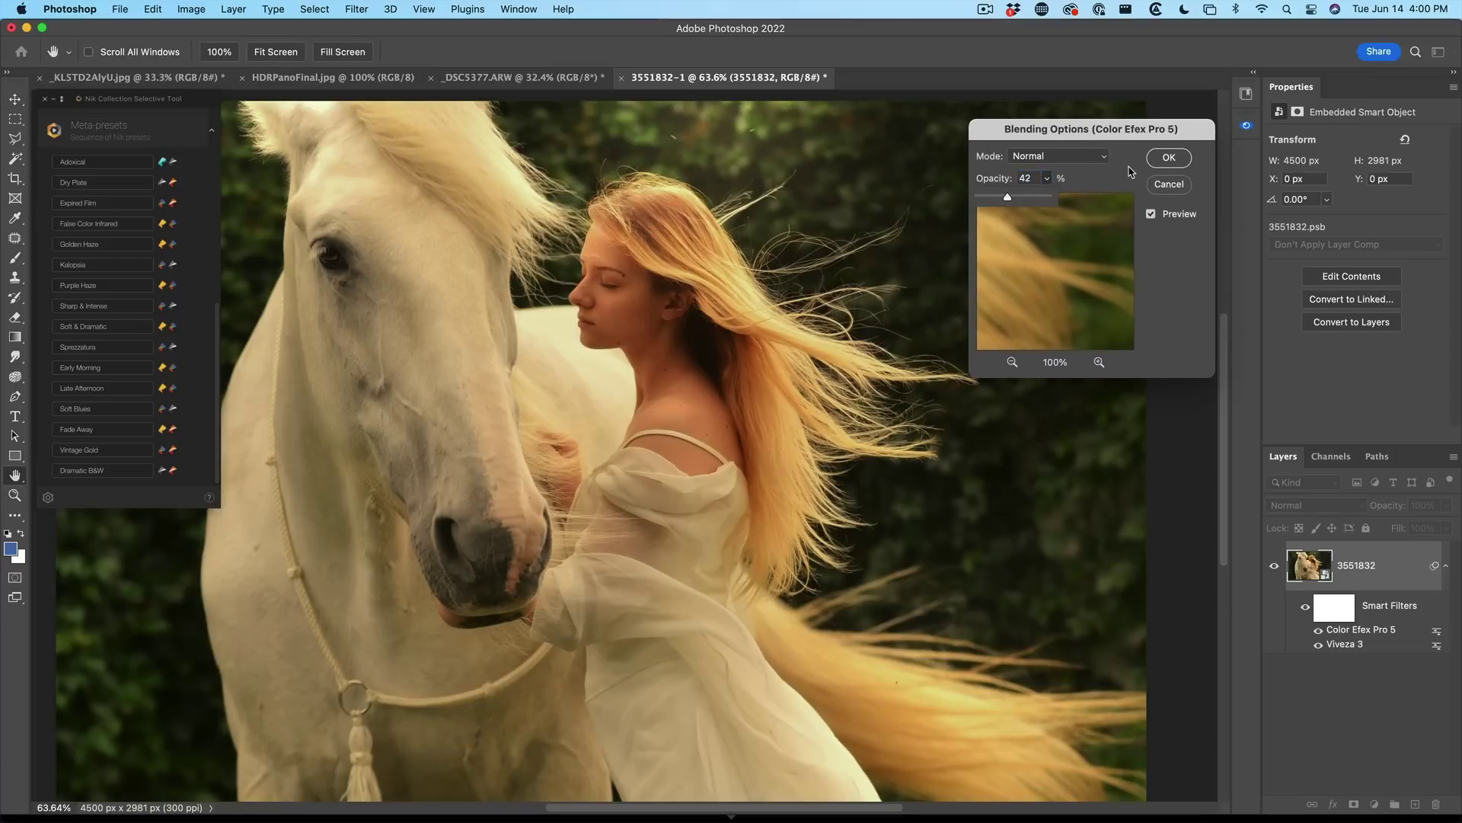
left_click(1168, 159)
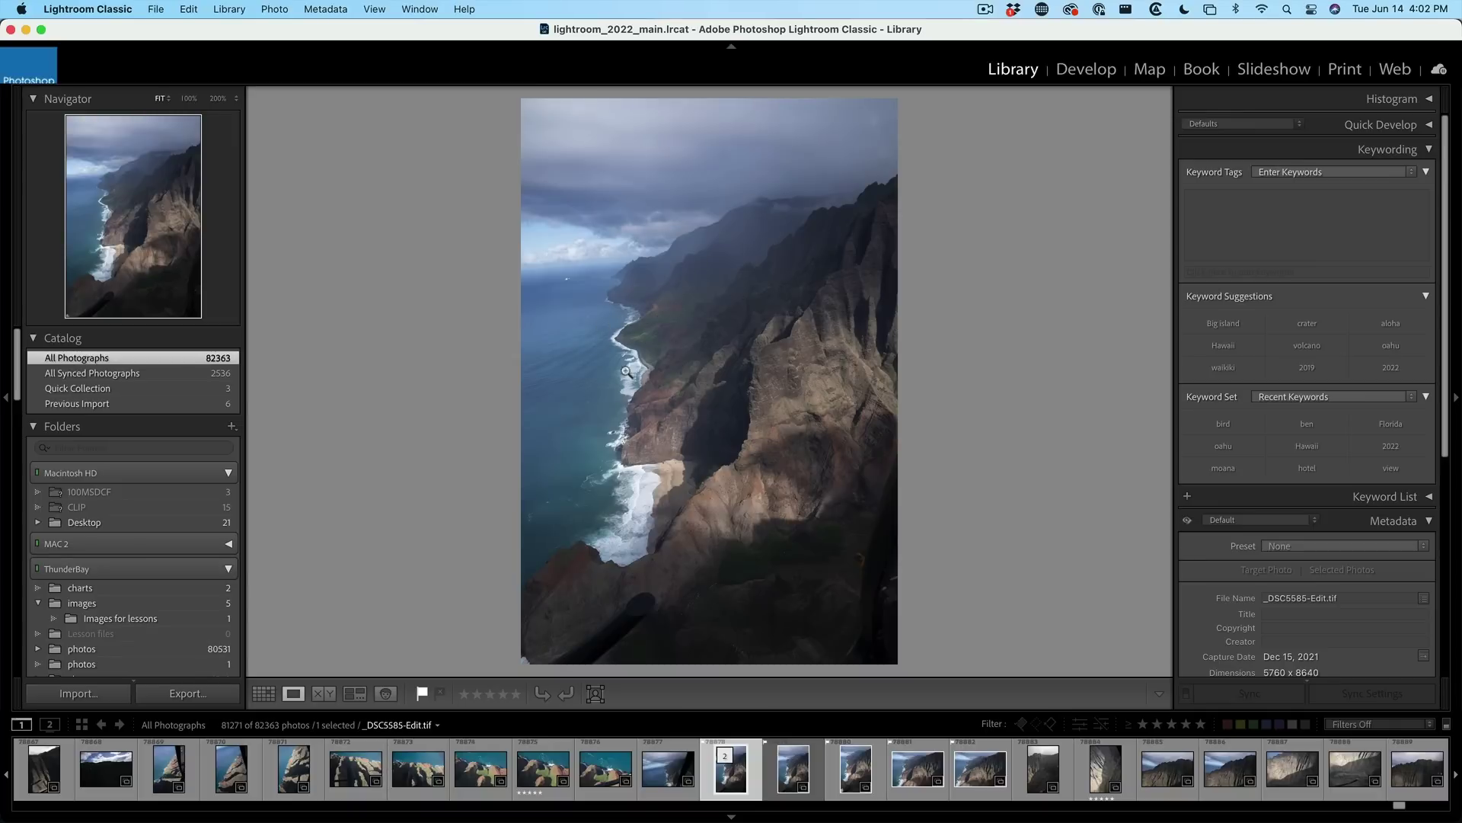
right_click(635, 289)
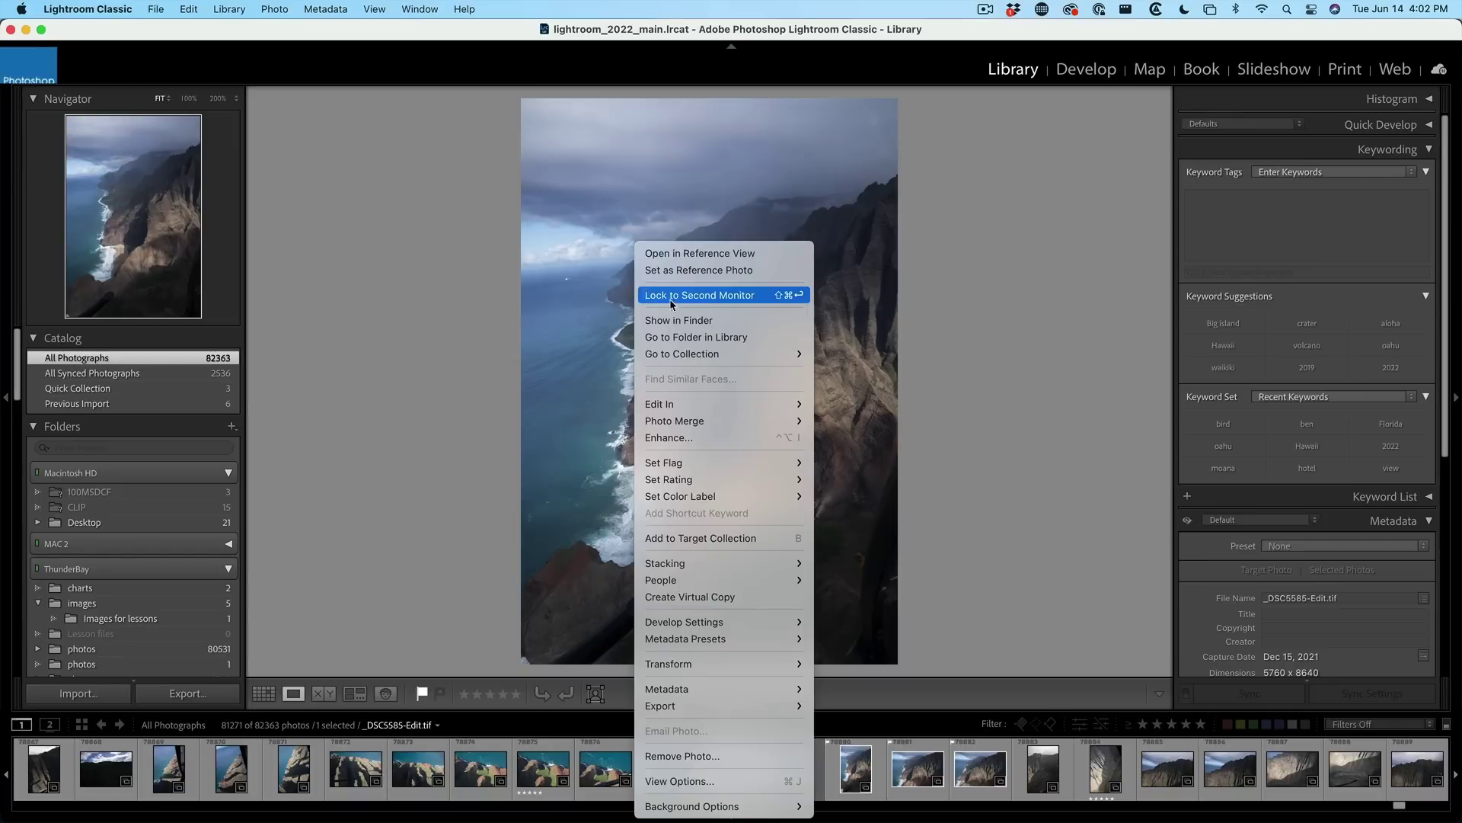
mouse_move(688, 564)
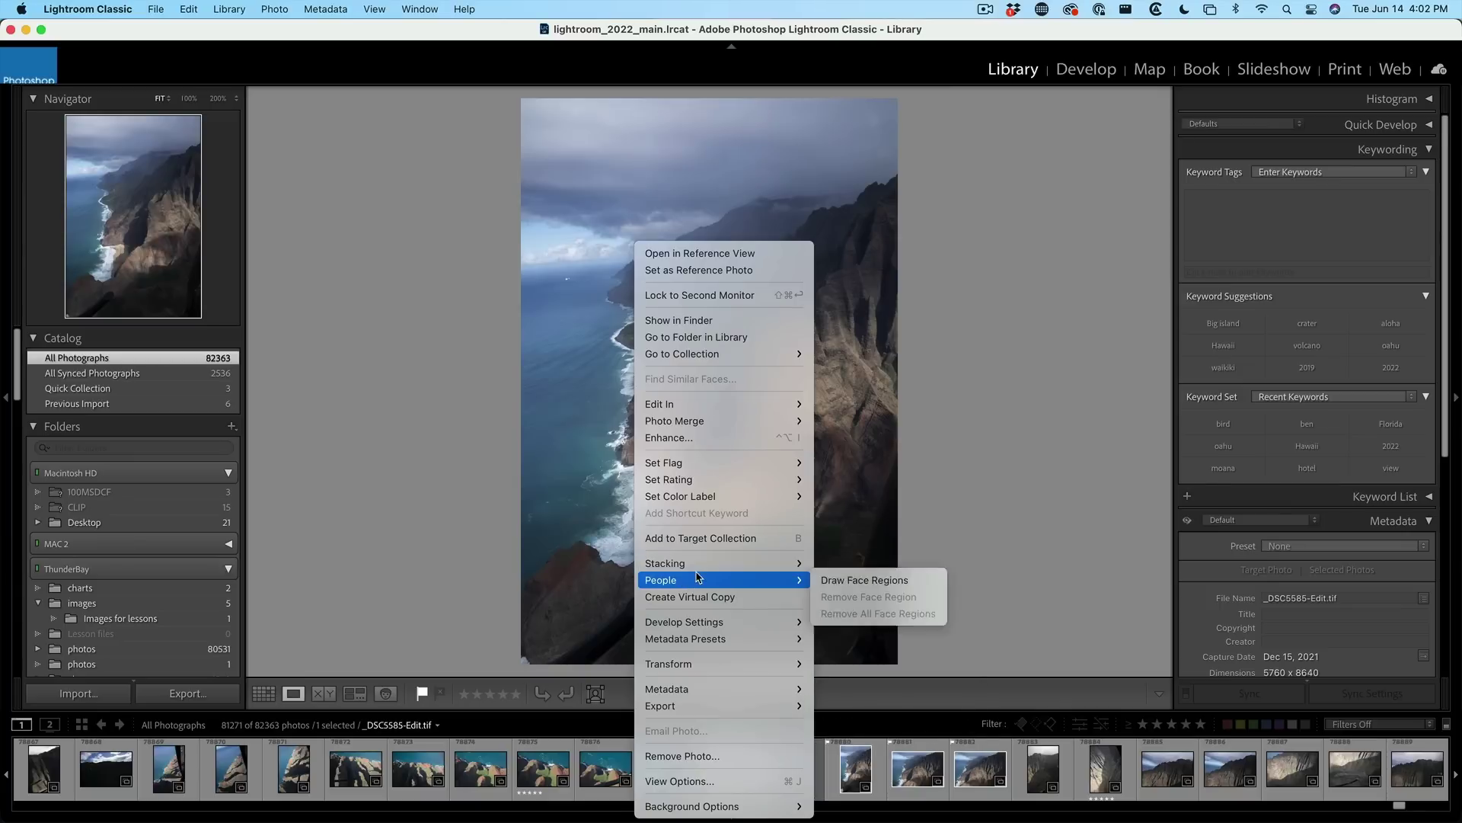
left_click(620, 320)
Send the coastal cliff photo from Lightroom Classic to Color Efex Pro 5, choosing to edit the original file
right_click(611, 353)
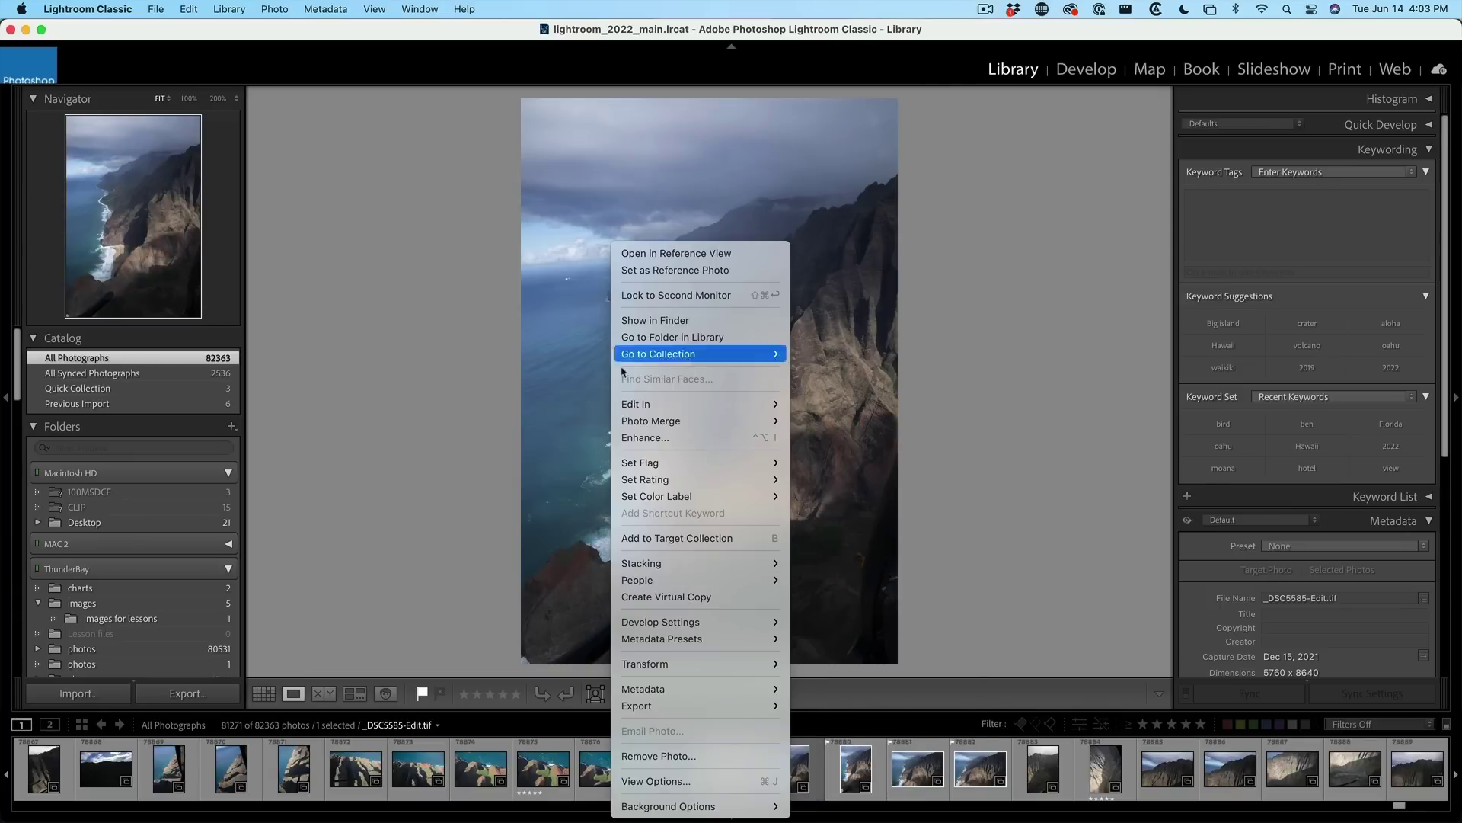
mouse_move(686, 405)
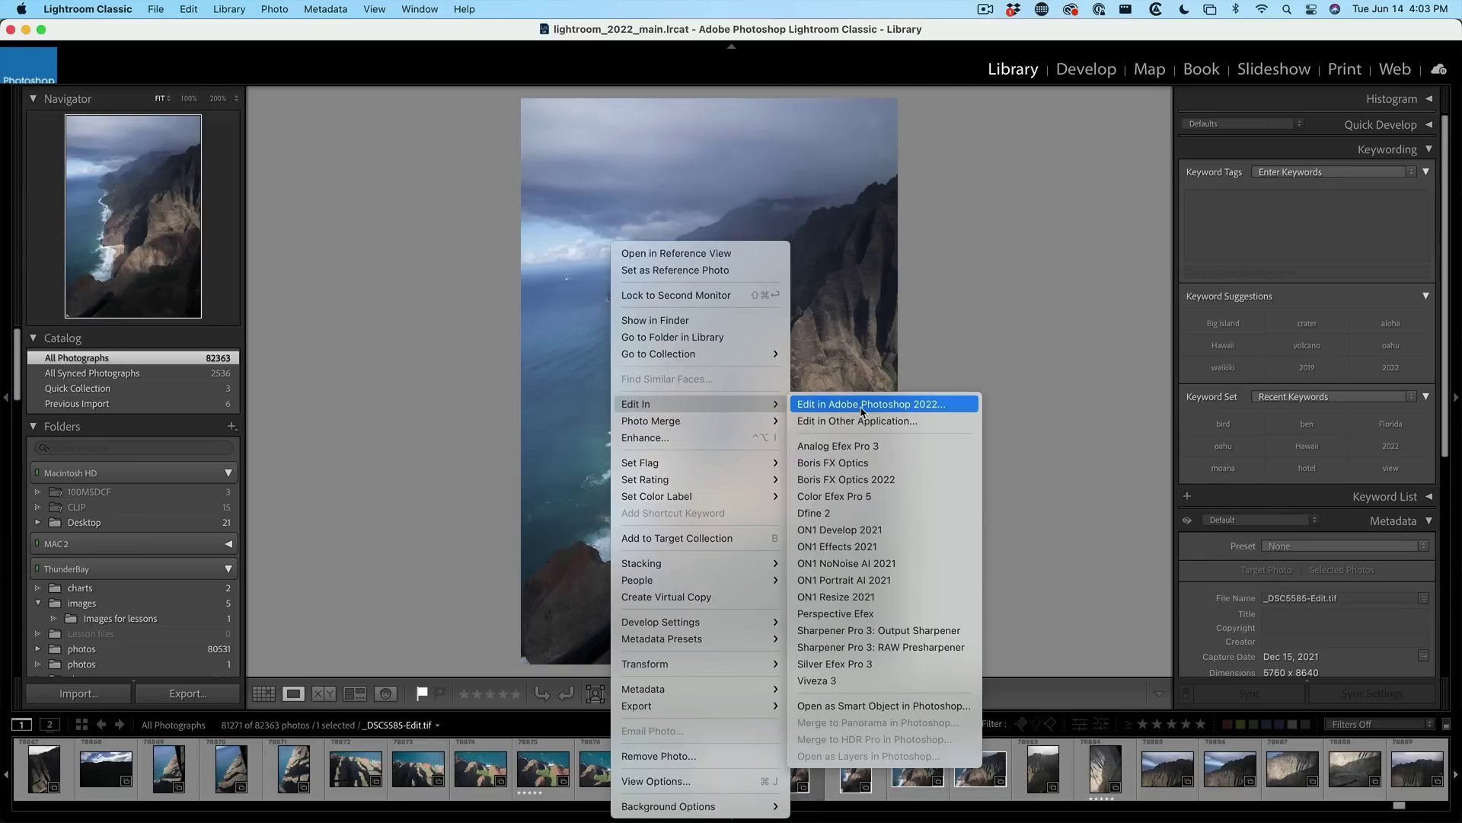
left_click(880, 497)
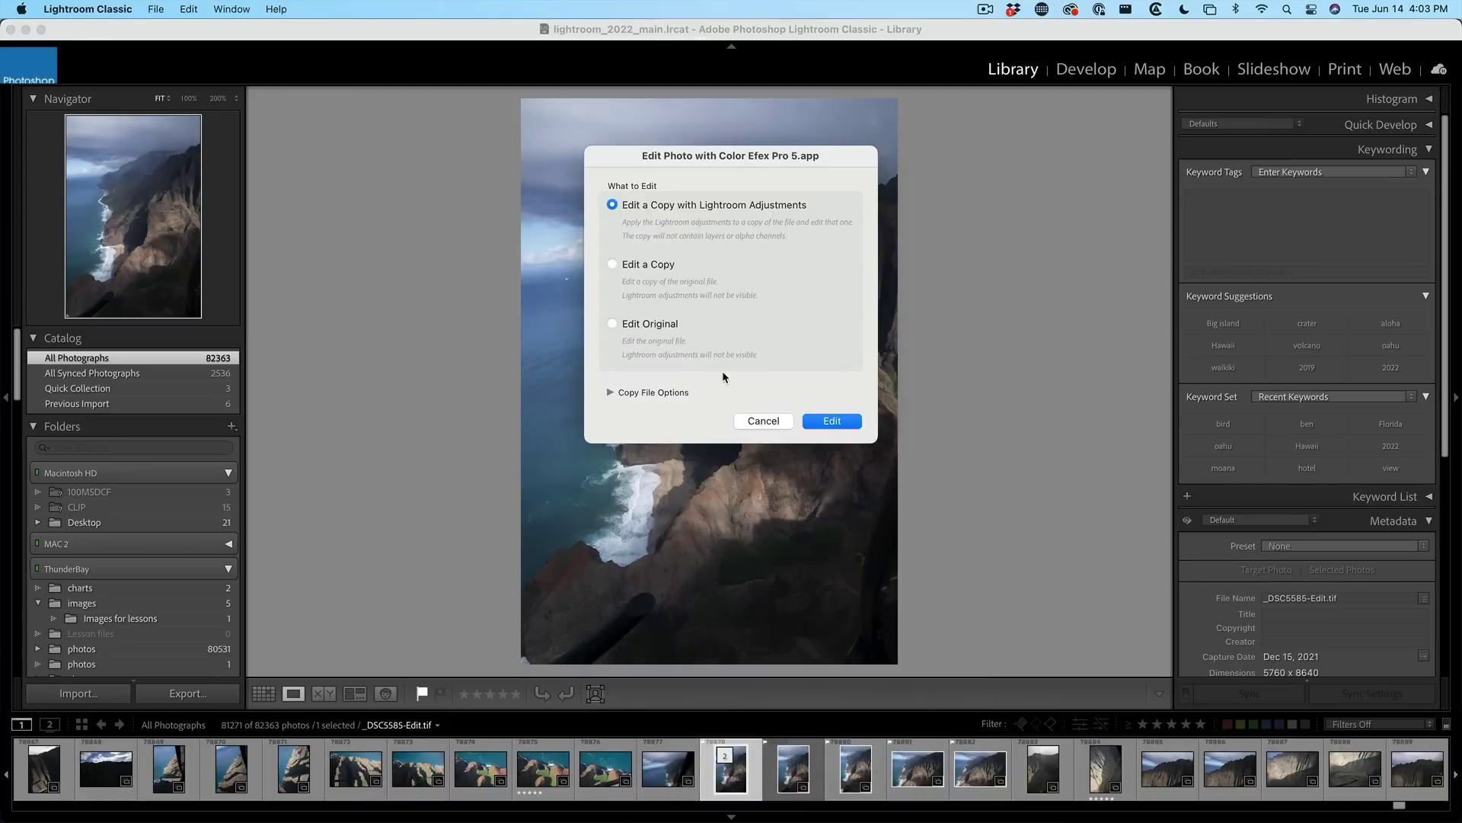
left_click(654, 324)
left_click(842, 422)
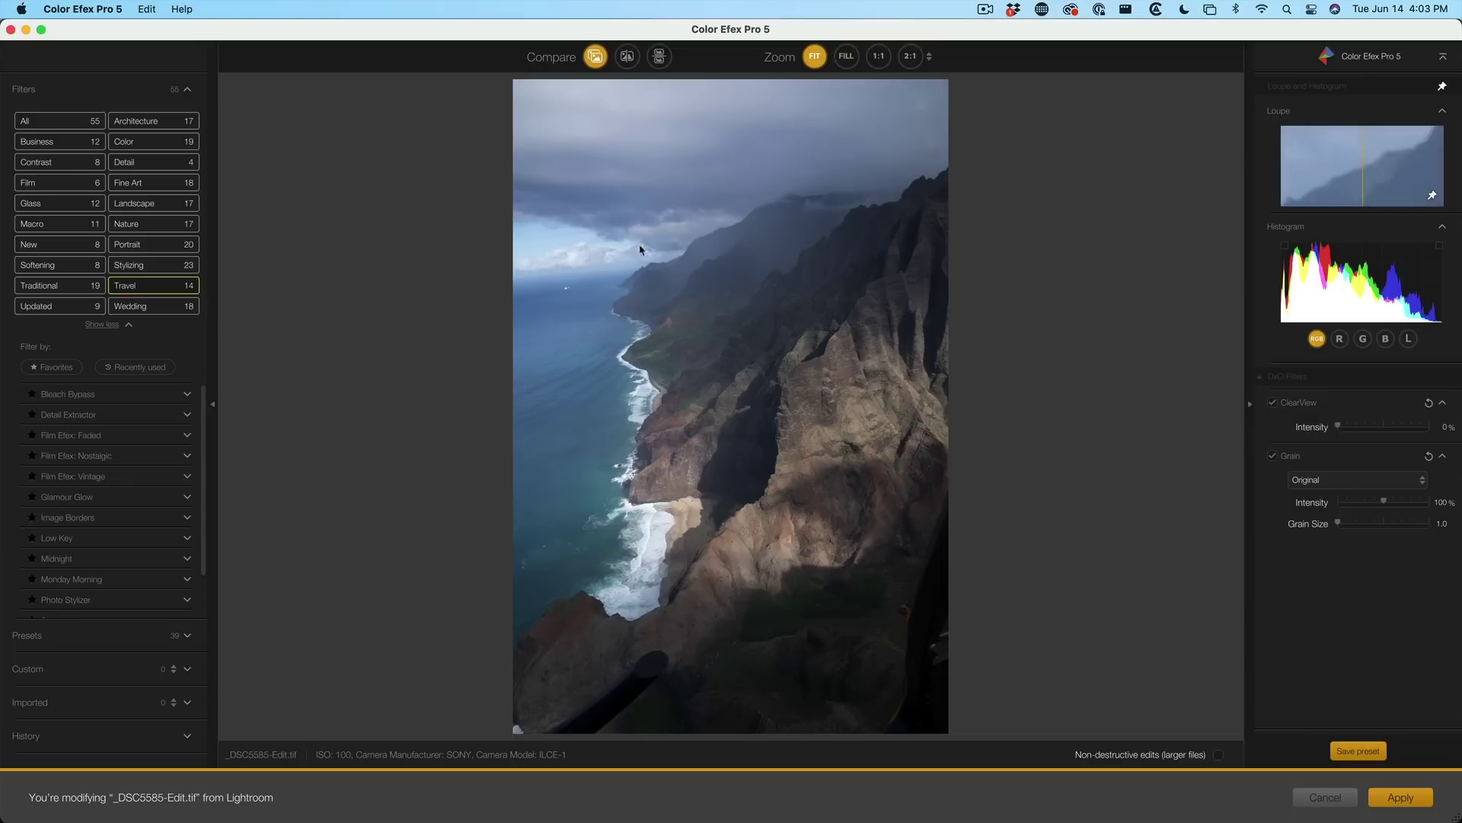
Set the ClearView intensity to 51% and add the Sunlight filter from the Travel category to the cliff photo
left_click_drag(1341, 429, 1386, 430)
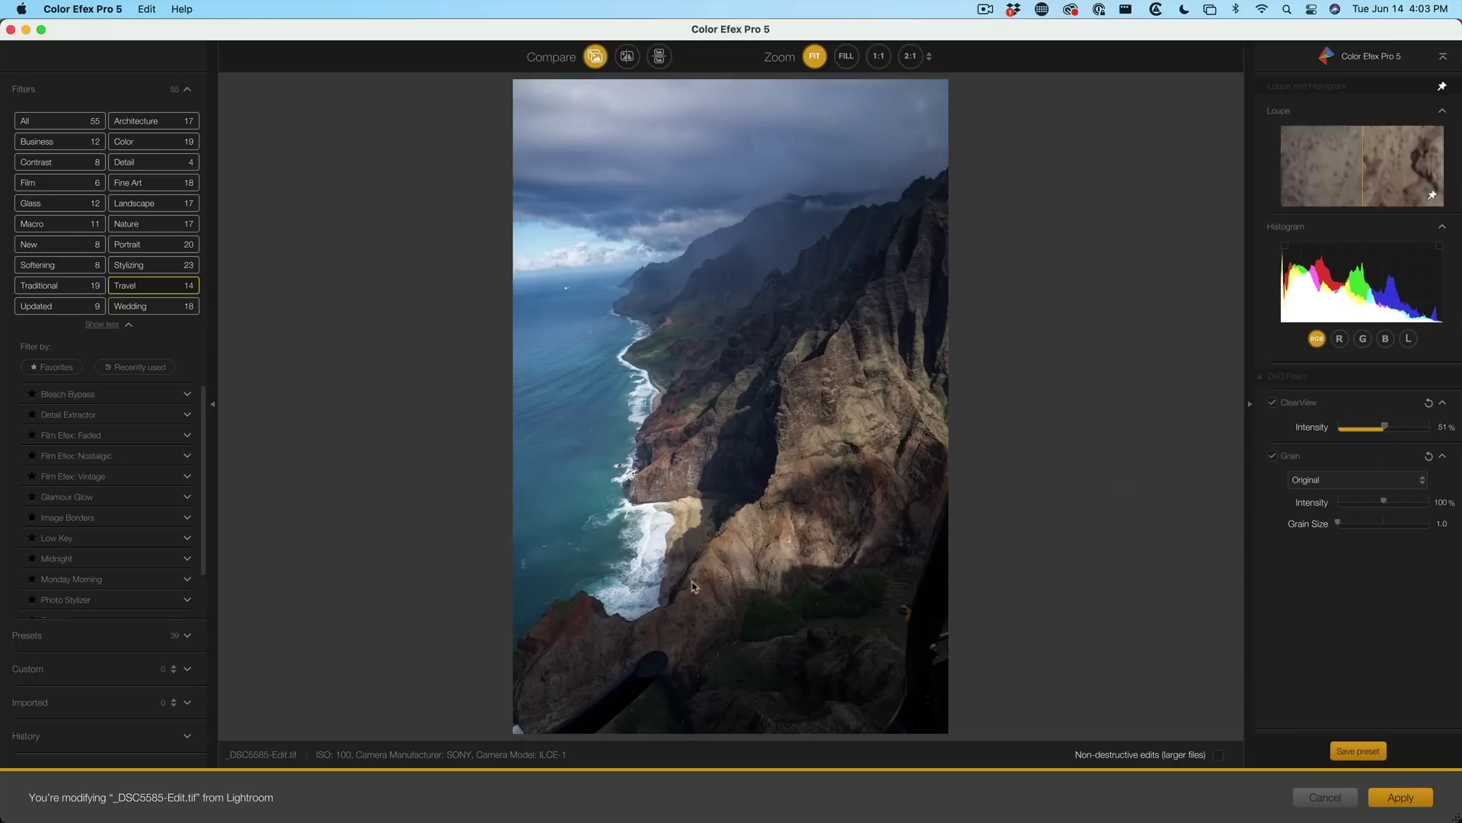
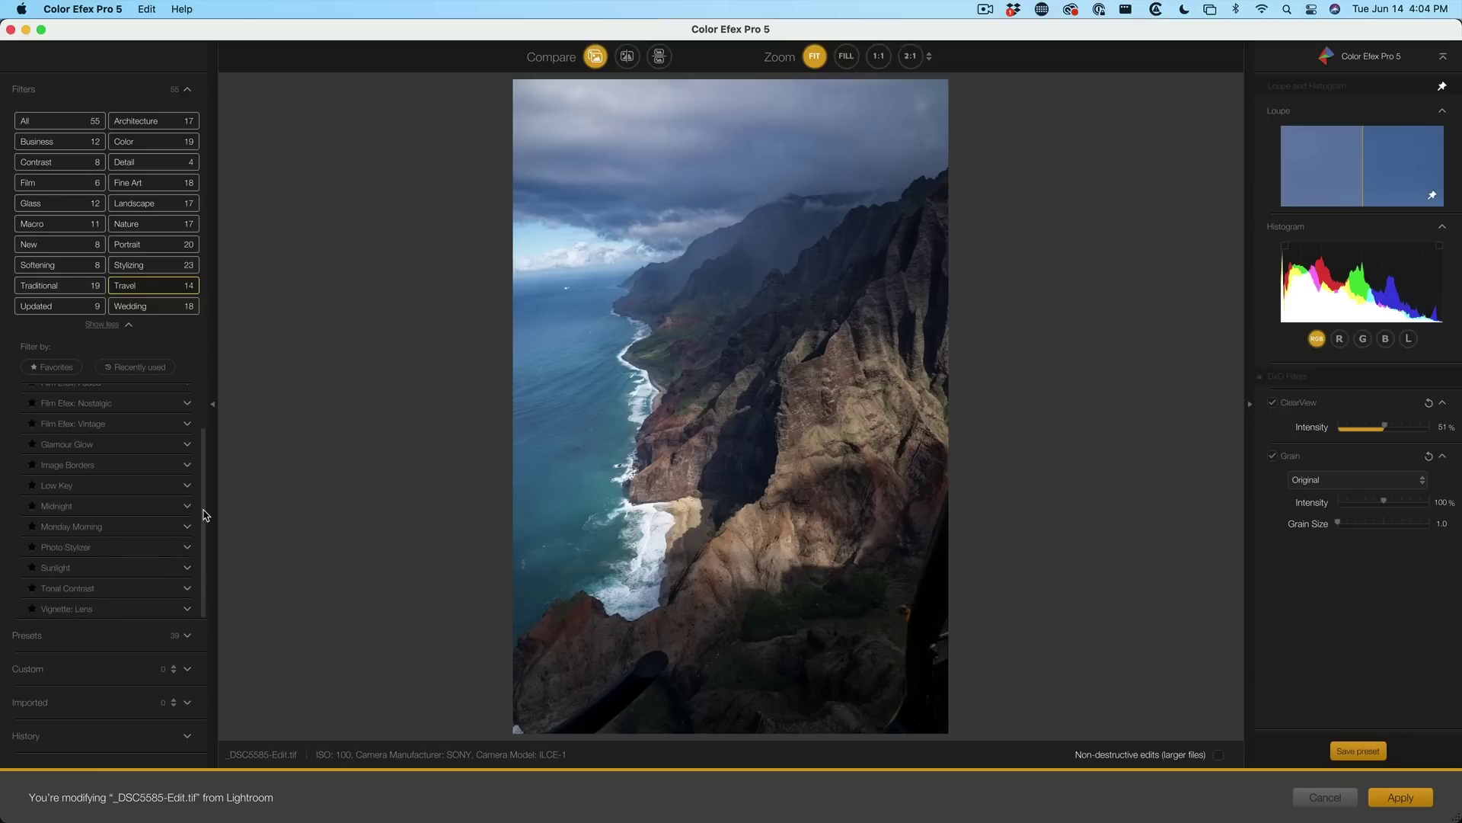
left_click(74, 570)
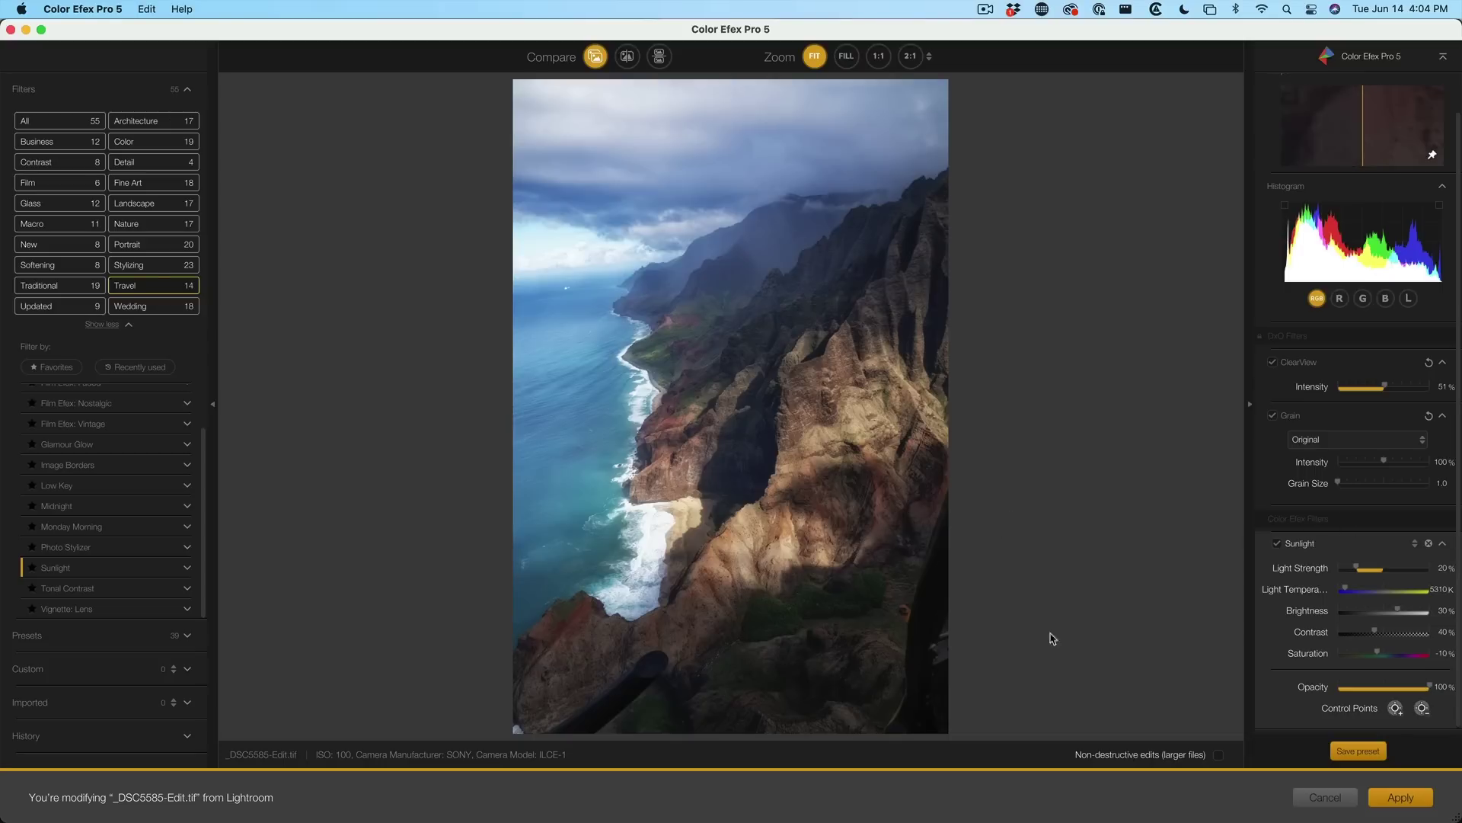
Add a Sunlight control point on the shaded lower slope of the cliff, adjusting its radius and position
left_click(1396, 708)
left_click(756, 604)
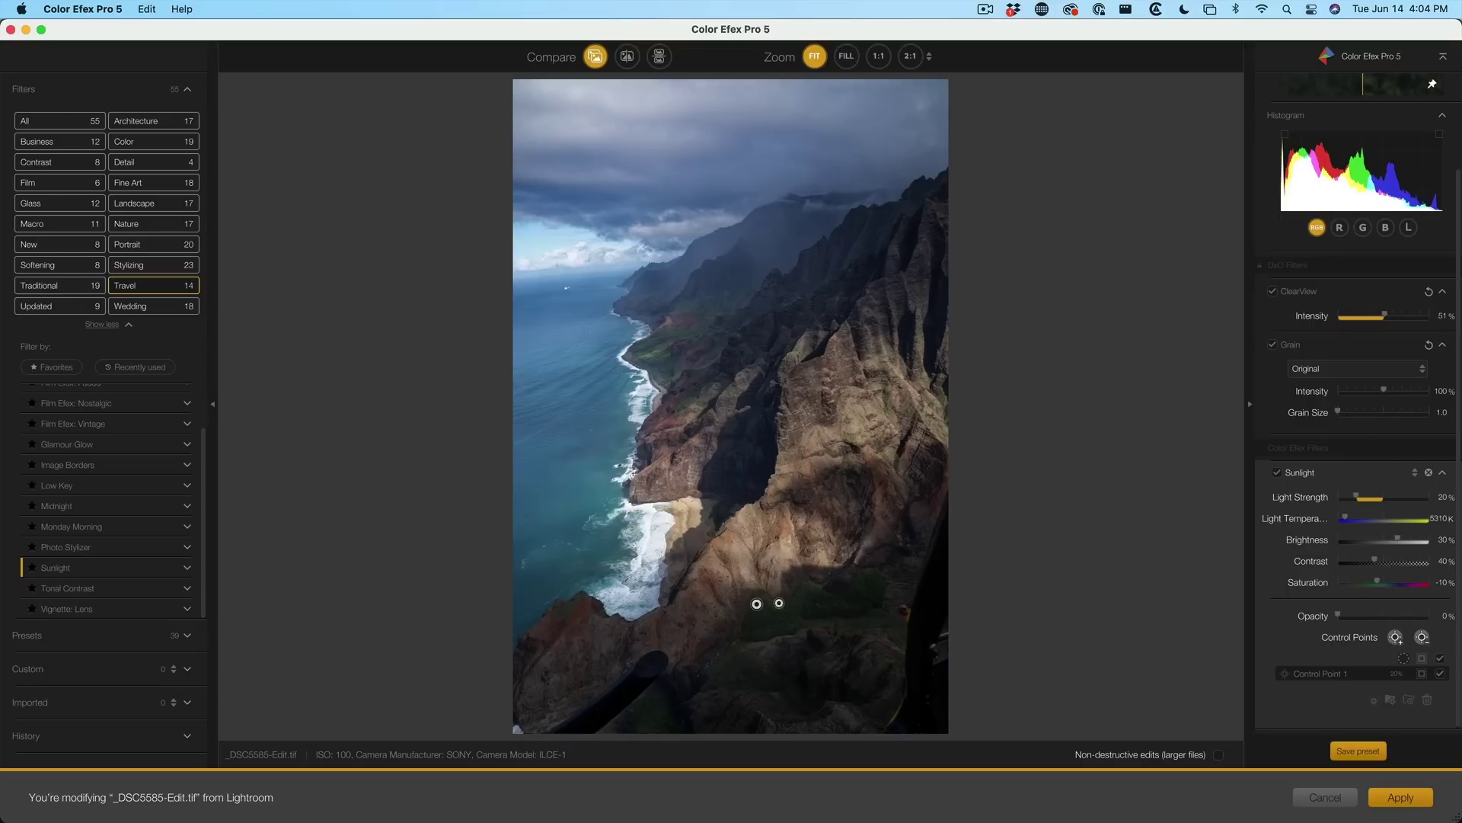
left_click_drag(787, 604, 805, 601)
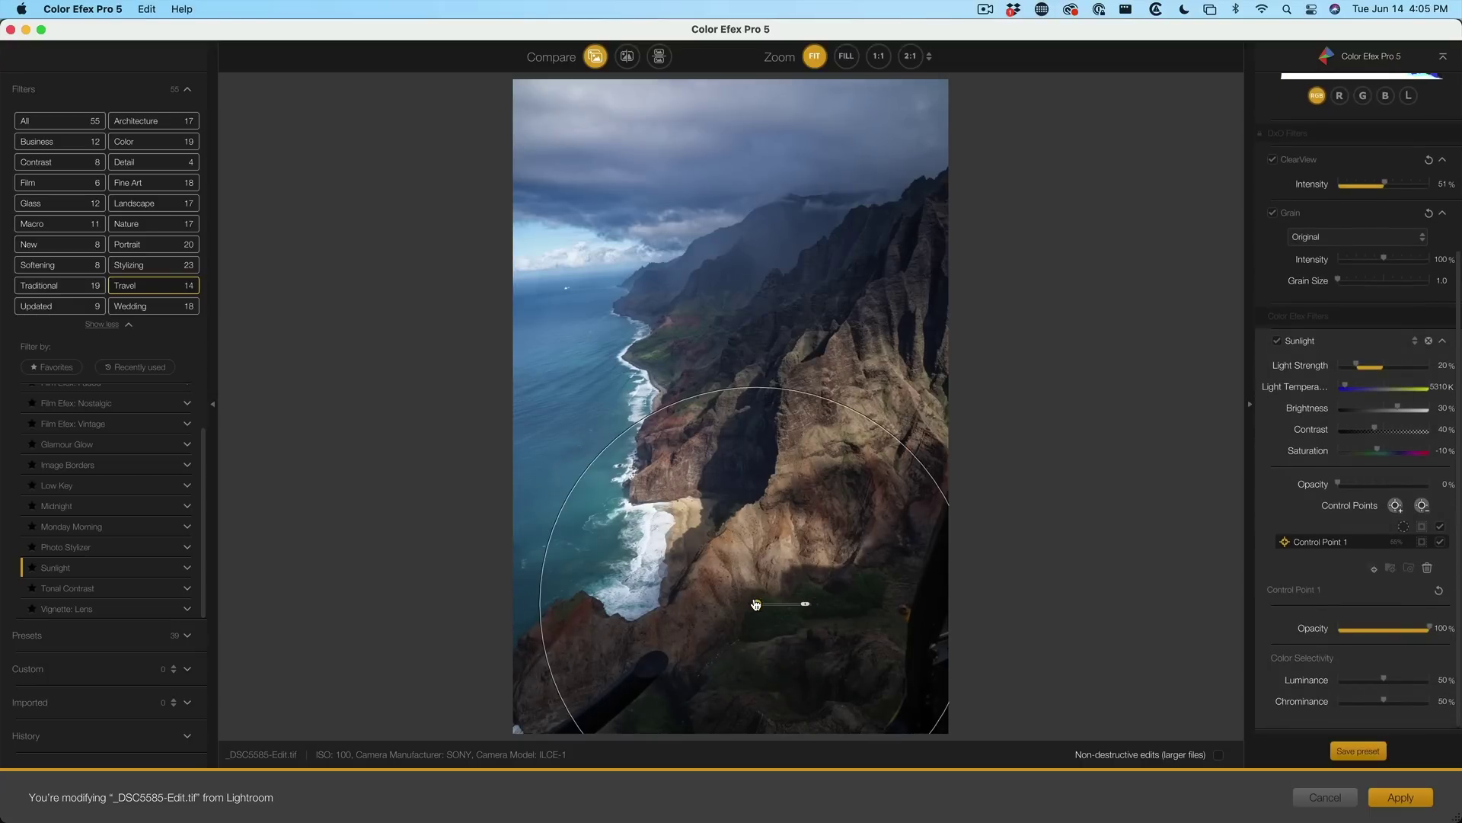
mouse_move(755, 604)
left_mouse_down()
mouse_move(846, 417)
mouse_move(783, 304)
mouse_move(640, 213)
mouse_move(625, 496)
mouse_move(736, 696)
mouse_move(735, 611)
left_mouse_up()
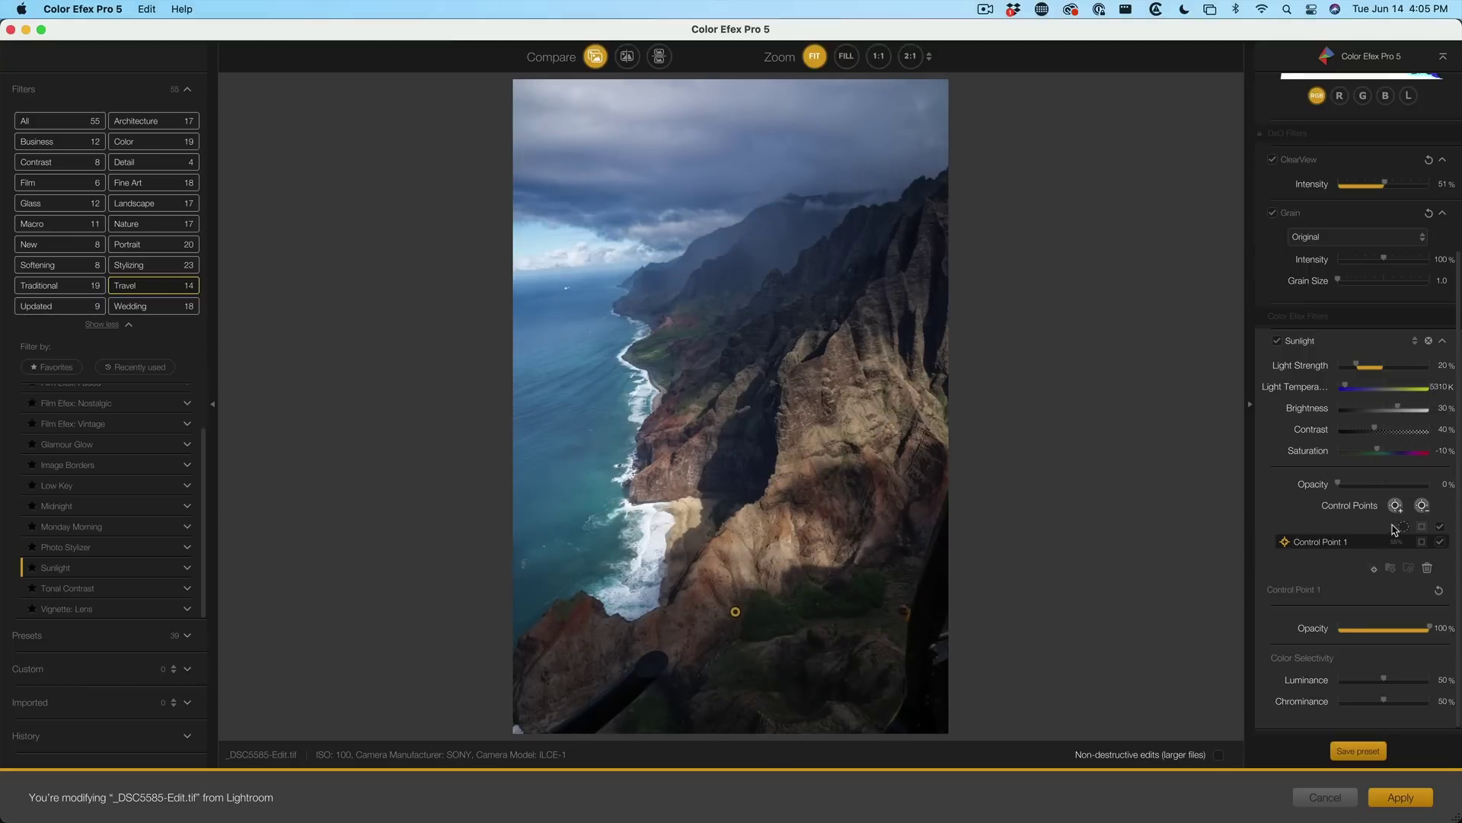
Refine the control point's color selectivity using the mask preview, setting Luminance to 43% and Chrominance to 70%
left_click(1420, 527)
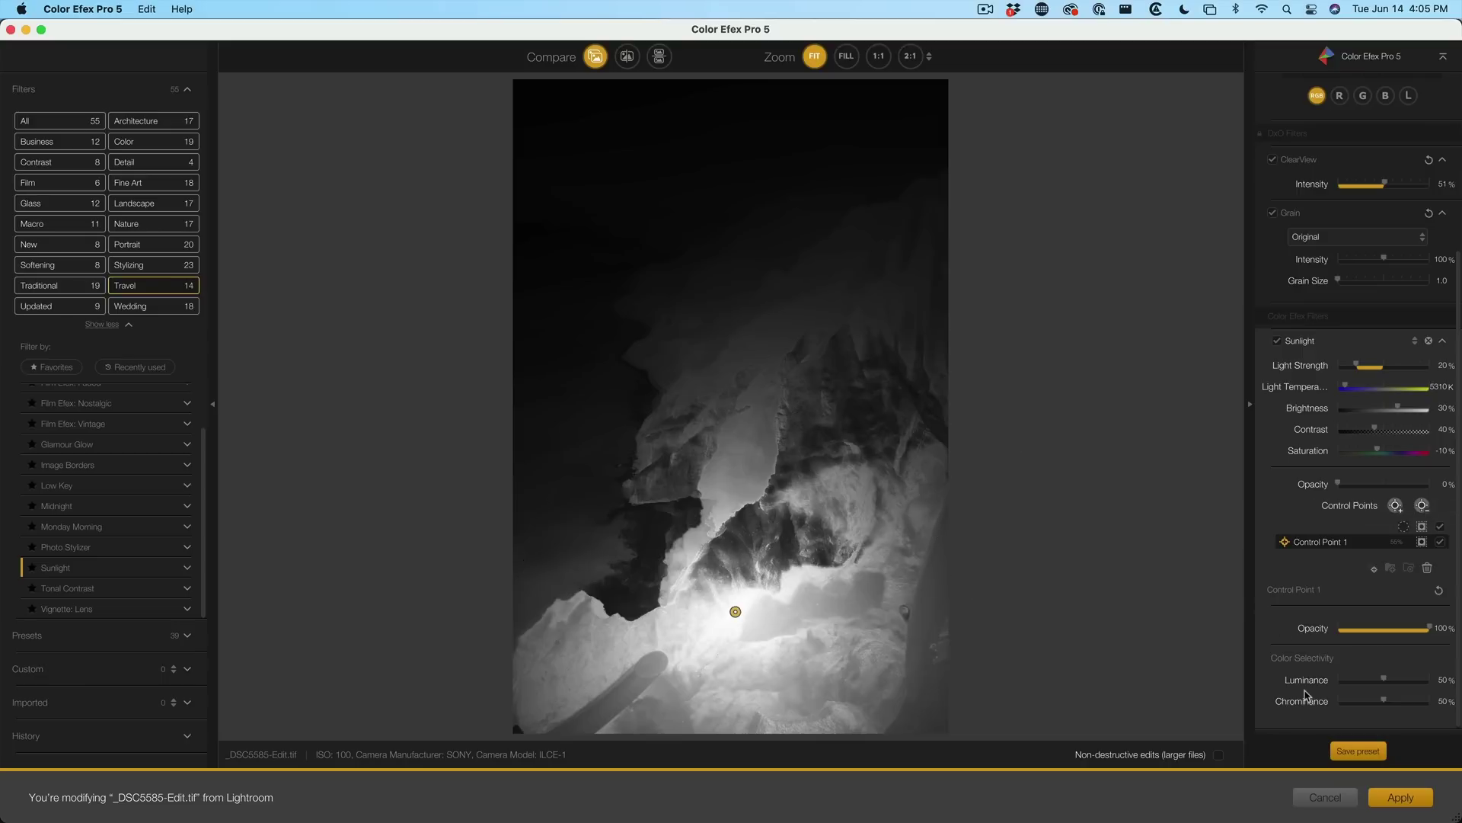
left_click_drag(1385, 684, 1403, 709)
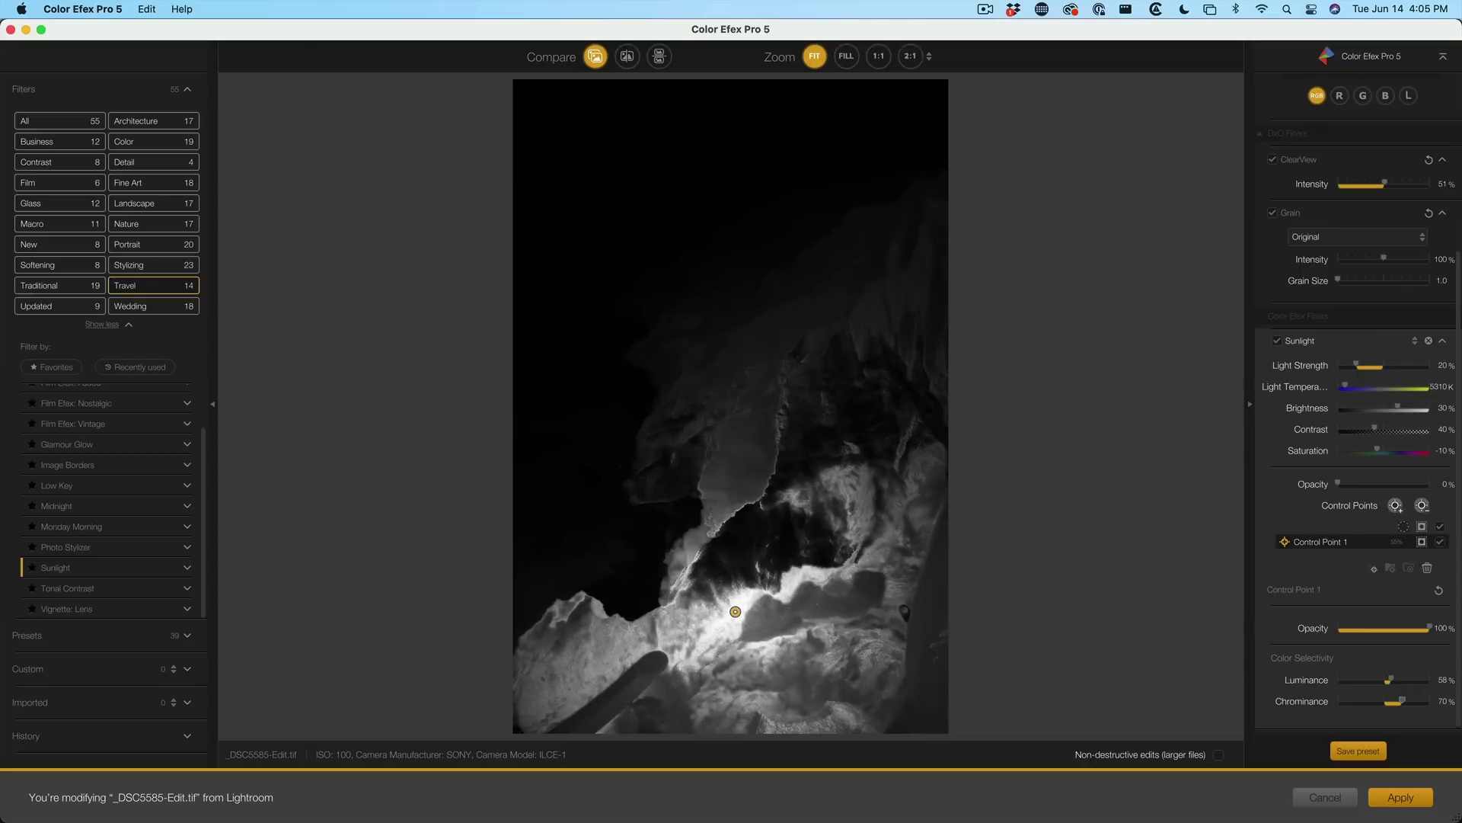
left_click_drag(1394, 681, 1380, 682)
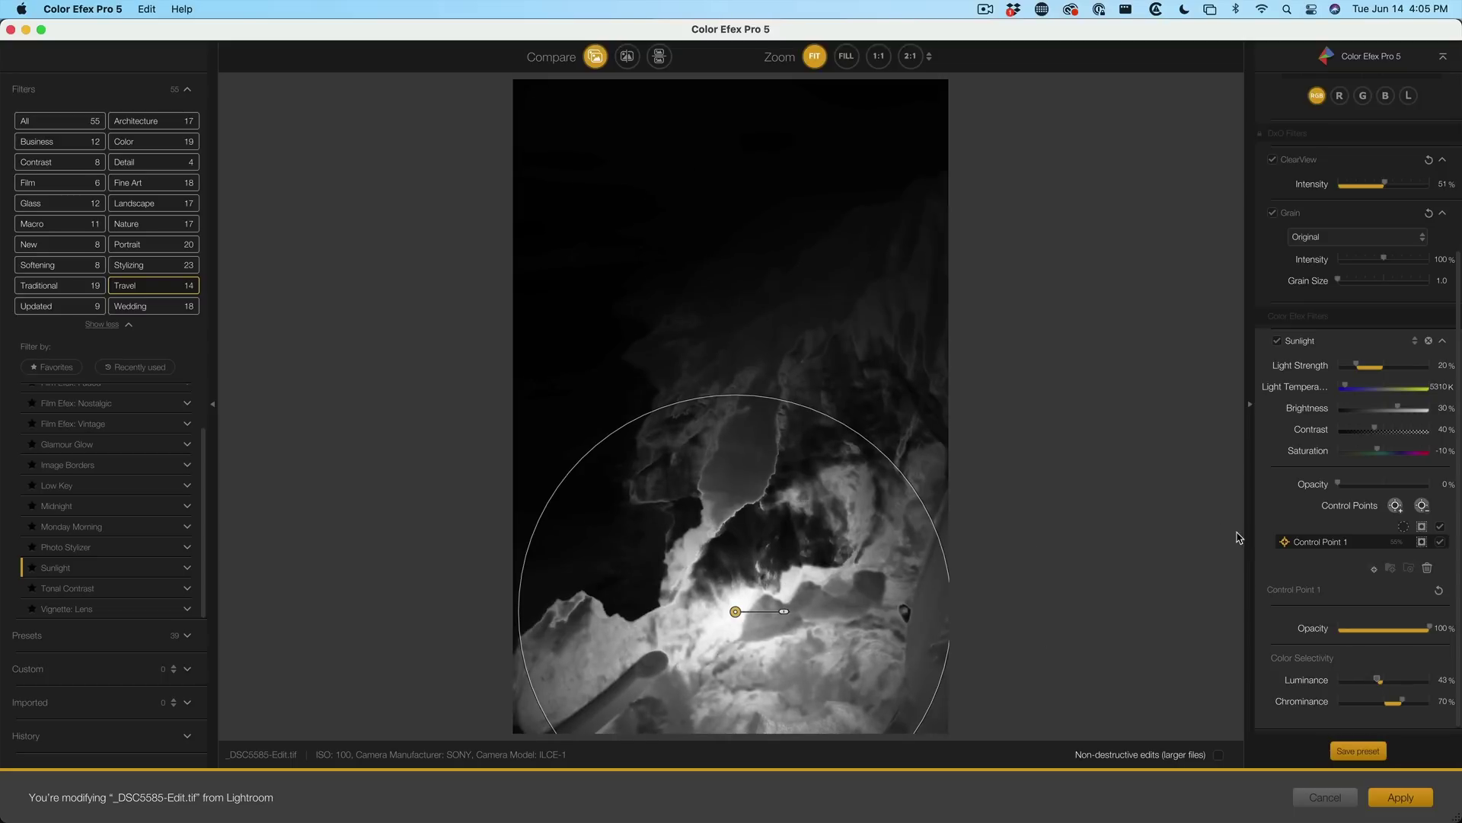
left_click(1423, 529)
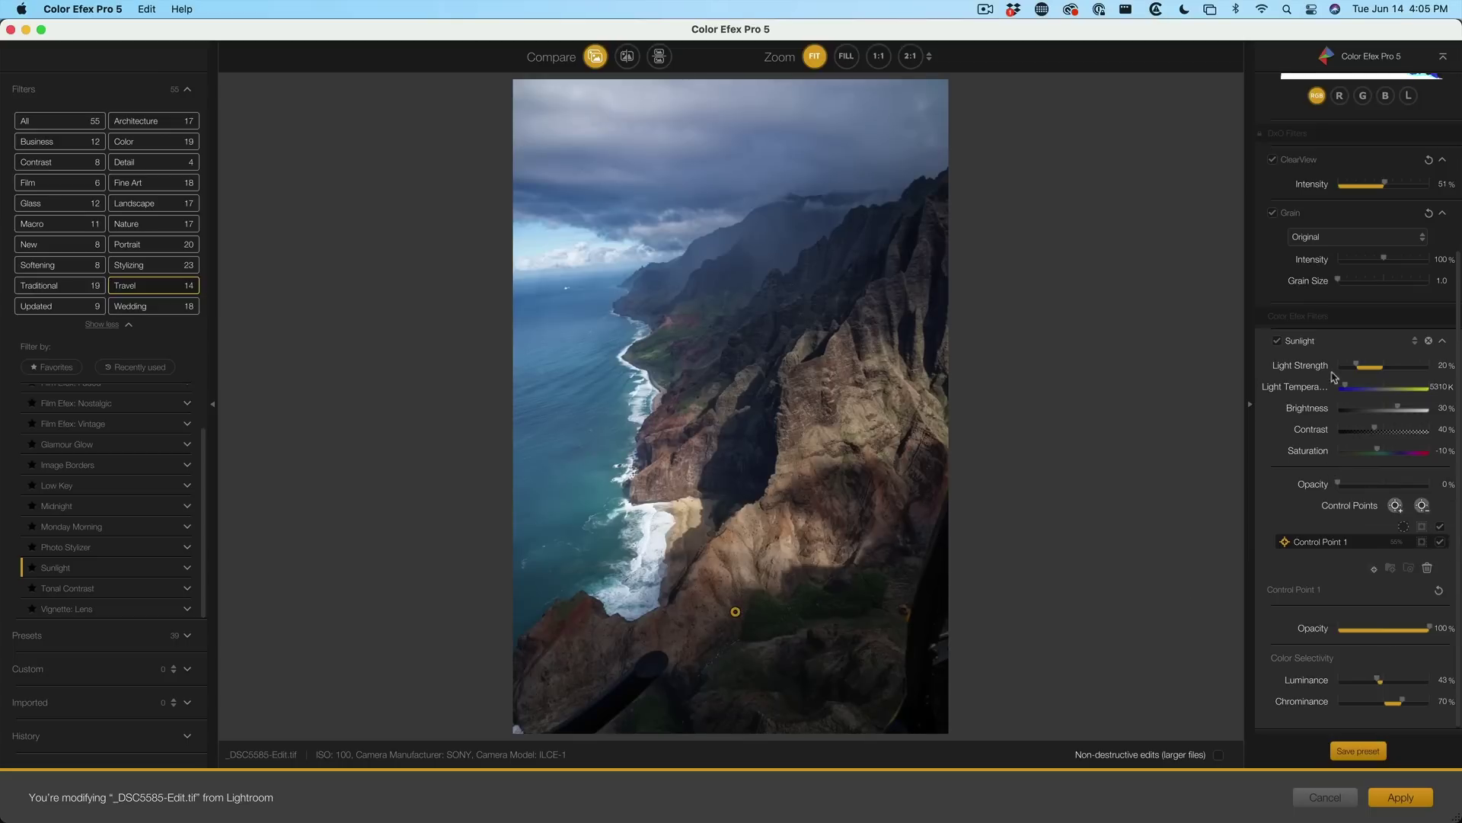
Compare the photo with and without the Sunlight filter, and set its Light Strength to 38% and Light Temperature to 5845 K
left_click(1279, 341)
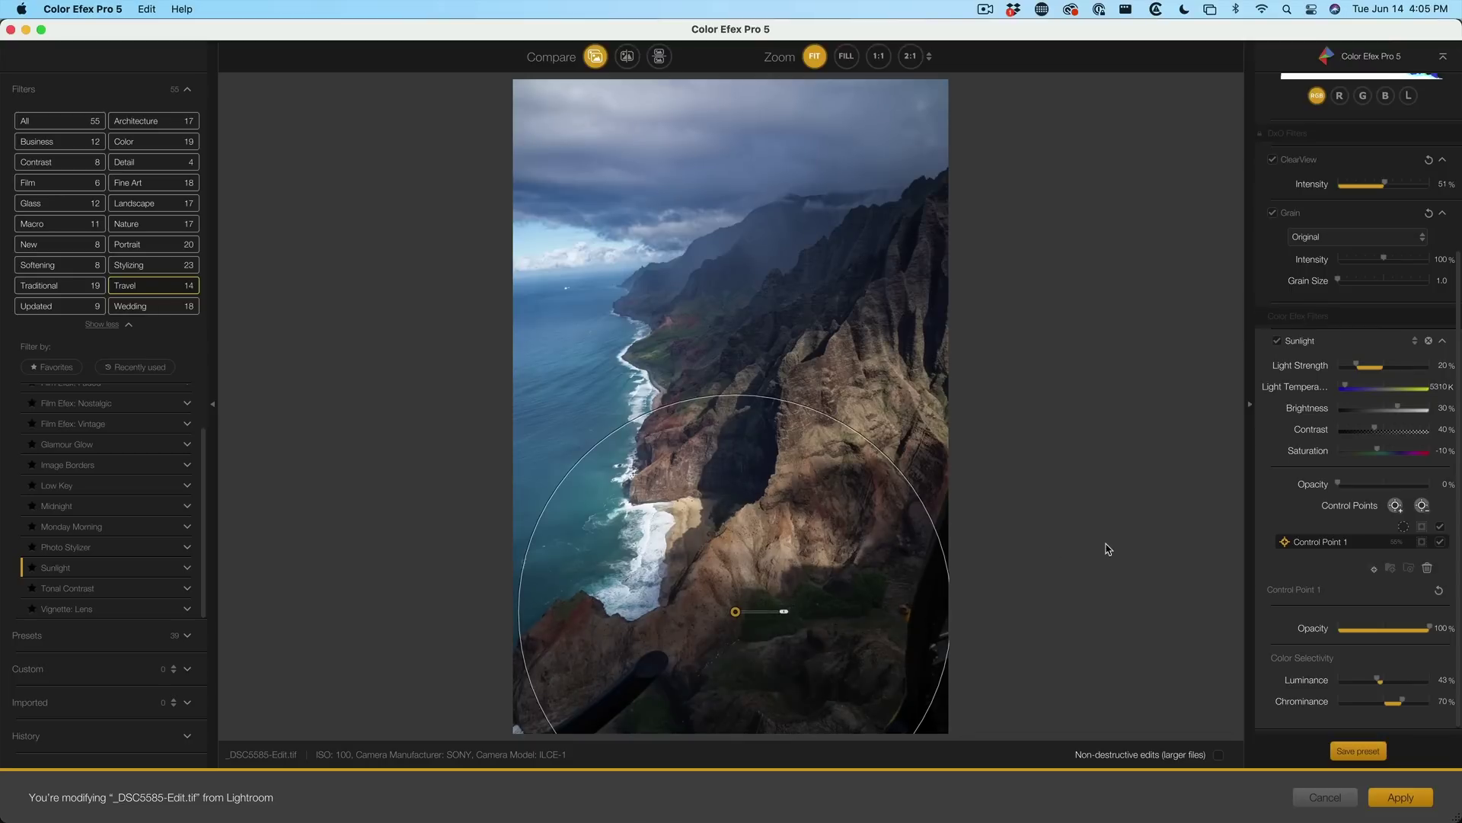
mouse_move(1358, 368)
left_mouse_down()
mouse_move(1393, 369)
mouse_move(1348, 388)
mouse_move(1387, 388)
mouse_move(1368, 389)
left_mouse_up()
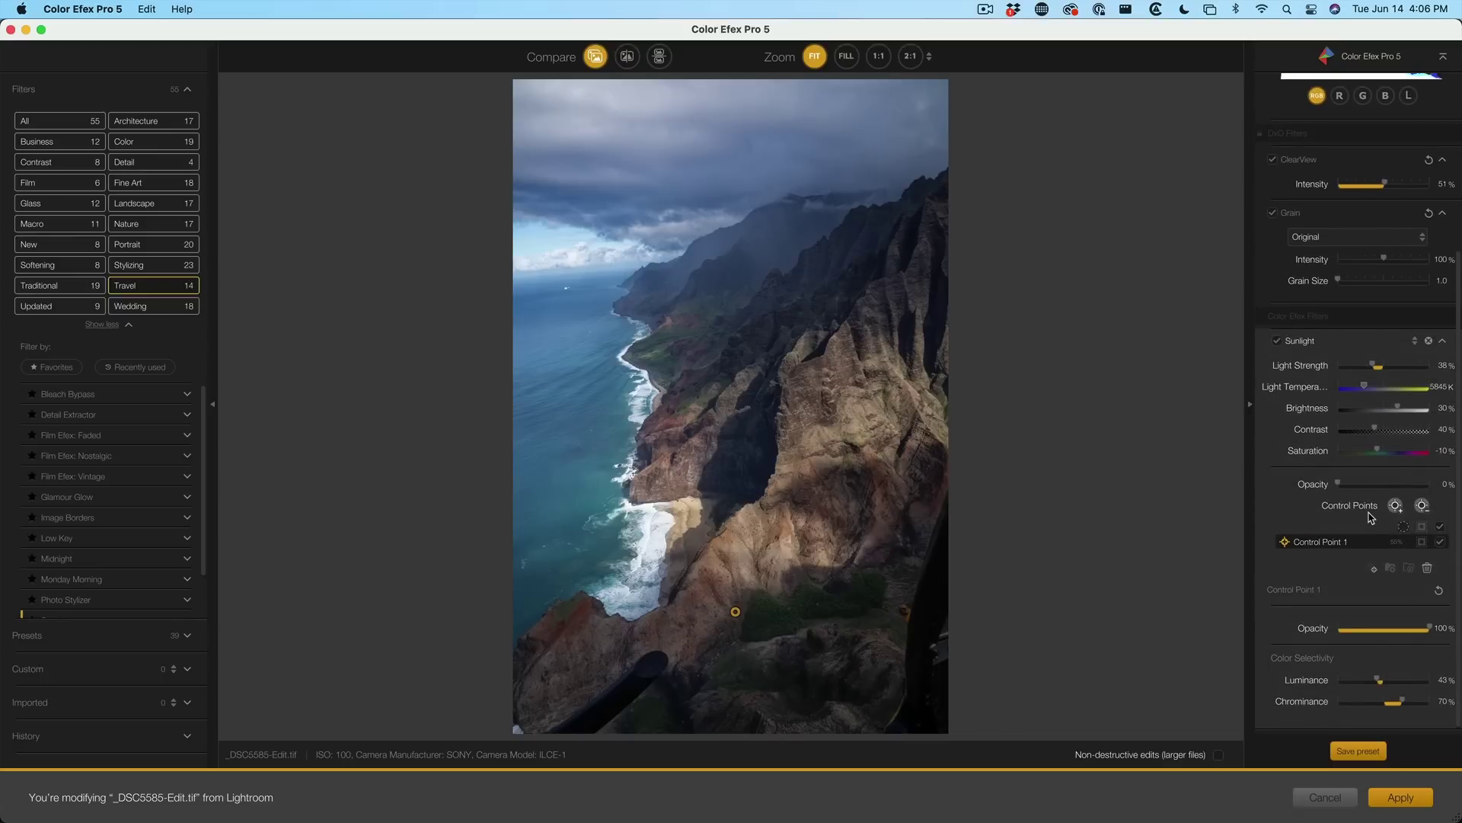
scroll(1379, 488, "up", 5)
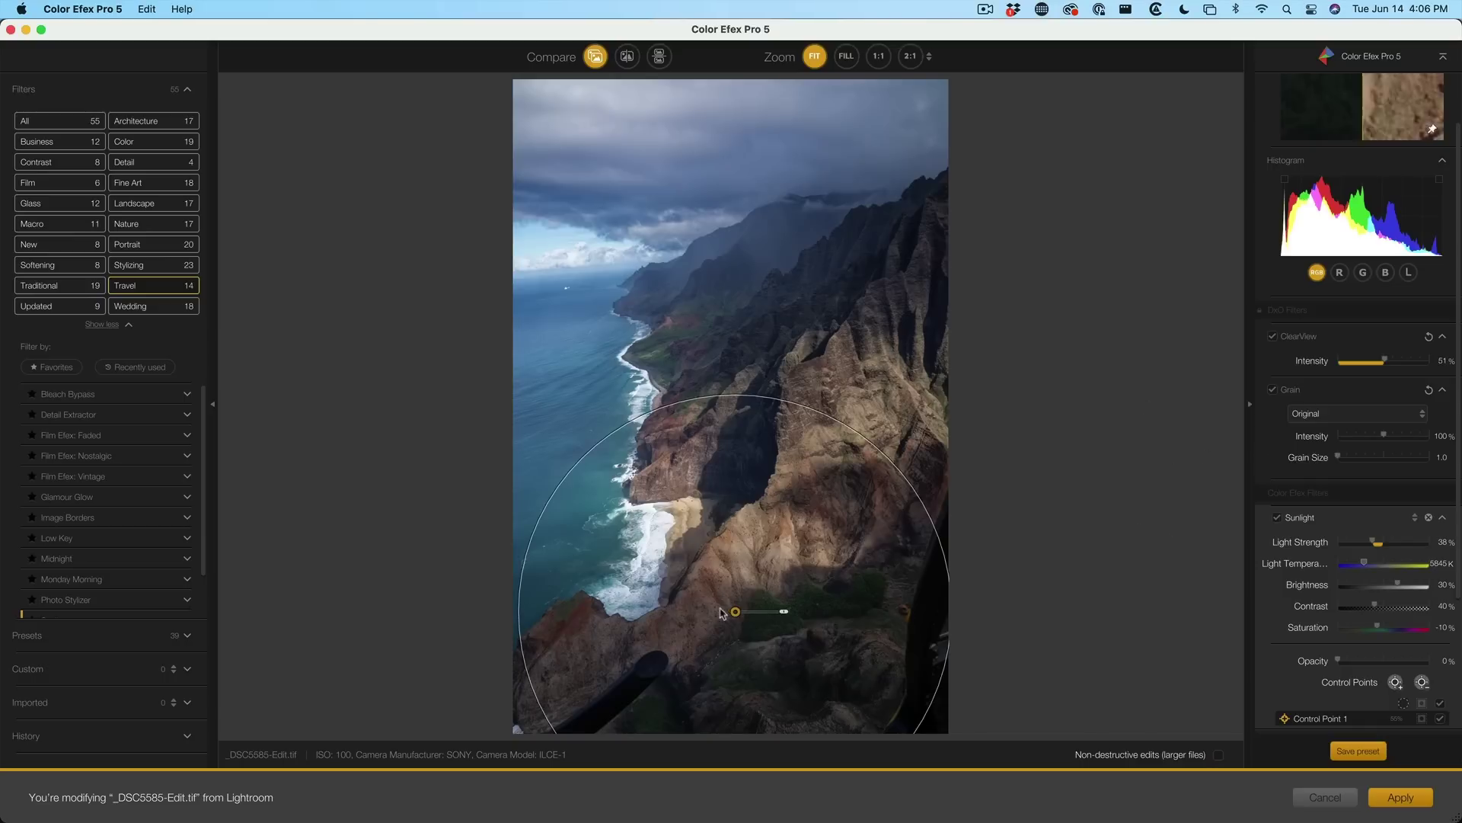
left_click_drag(785, 614, 784, 615)
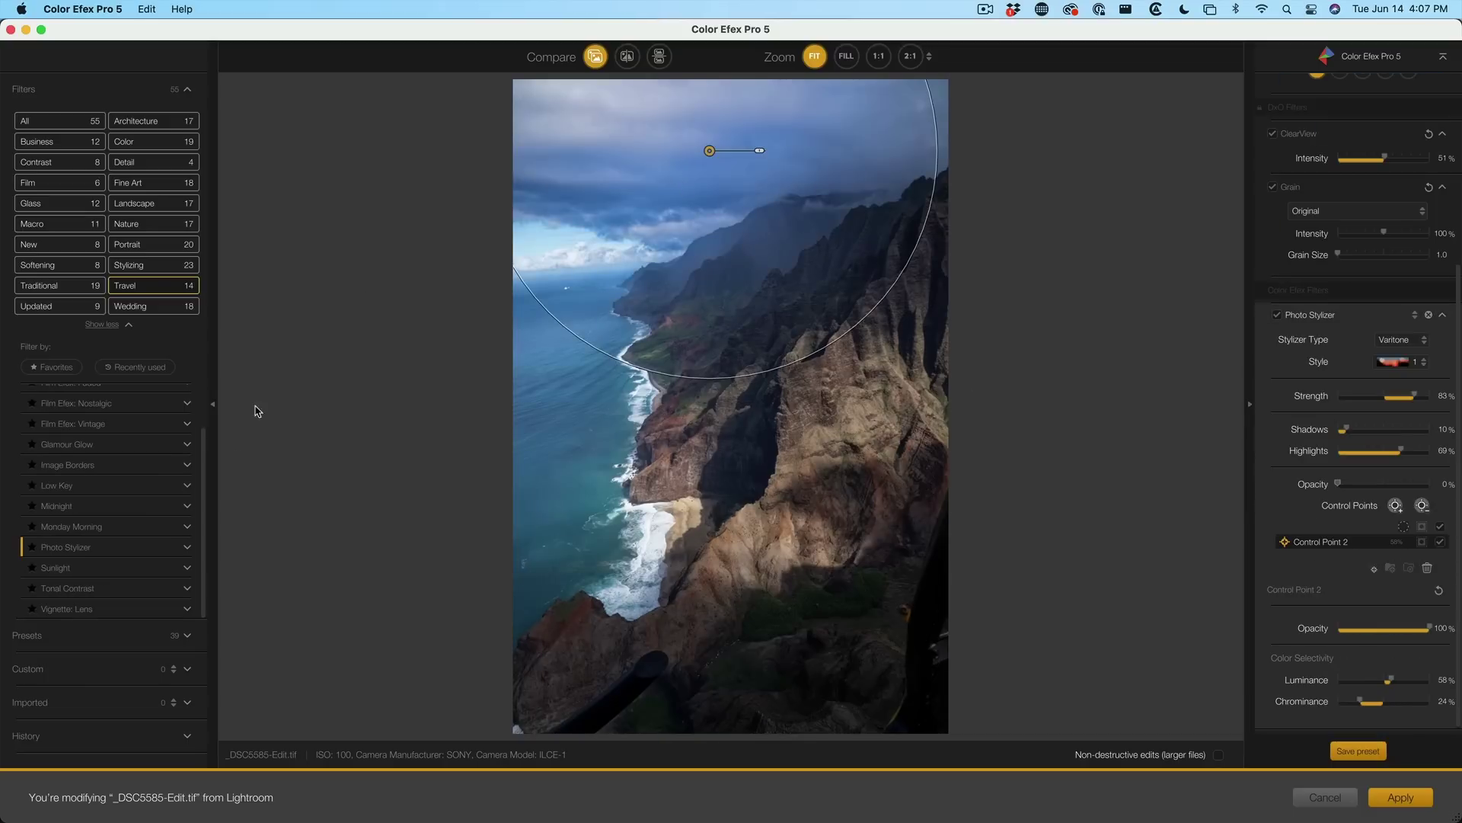
Apply the Black Gold preset to the cliff photo and set the ClearView intensity to 45%
left_click(197, 638)
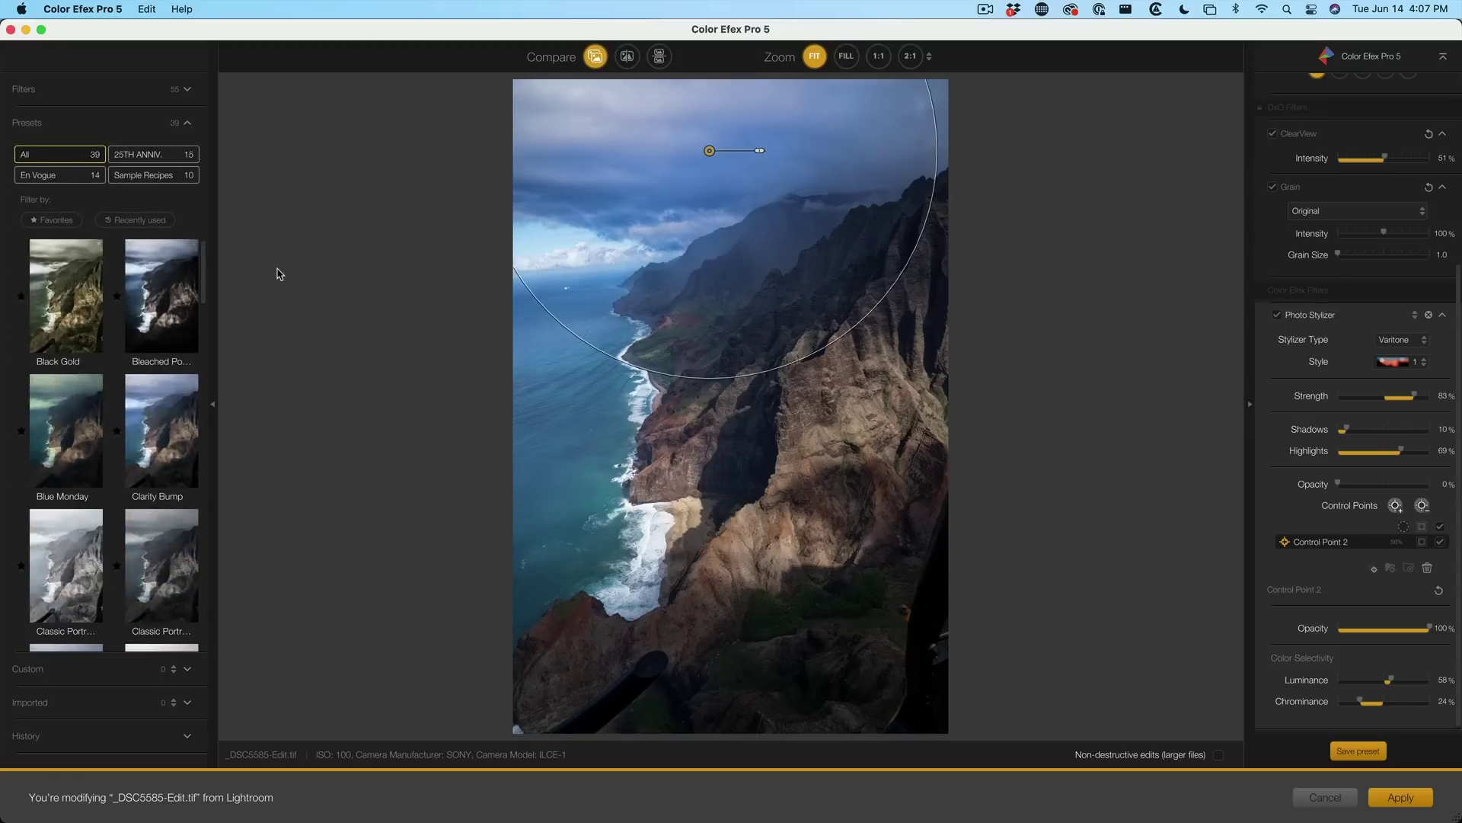
left_click(72, 318)
left_click(851, 466)
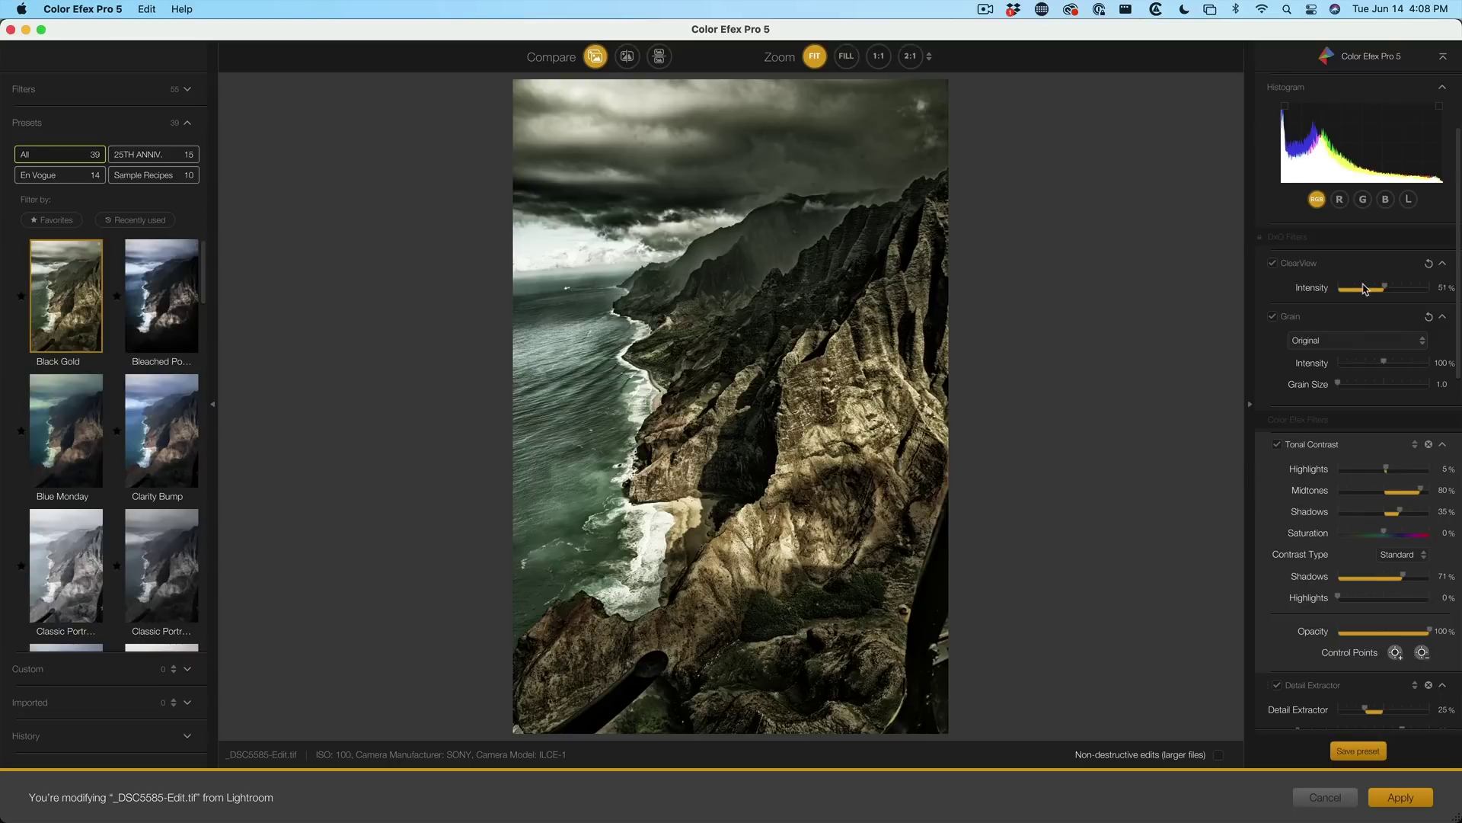
left_click_drag(1385, 288, 1346, 294)
Apply the Blue Monday preset to the cliff photo and try a preset from the 25TH ANNIV. category
key("Down")
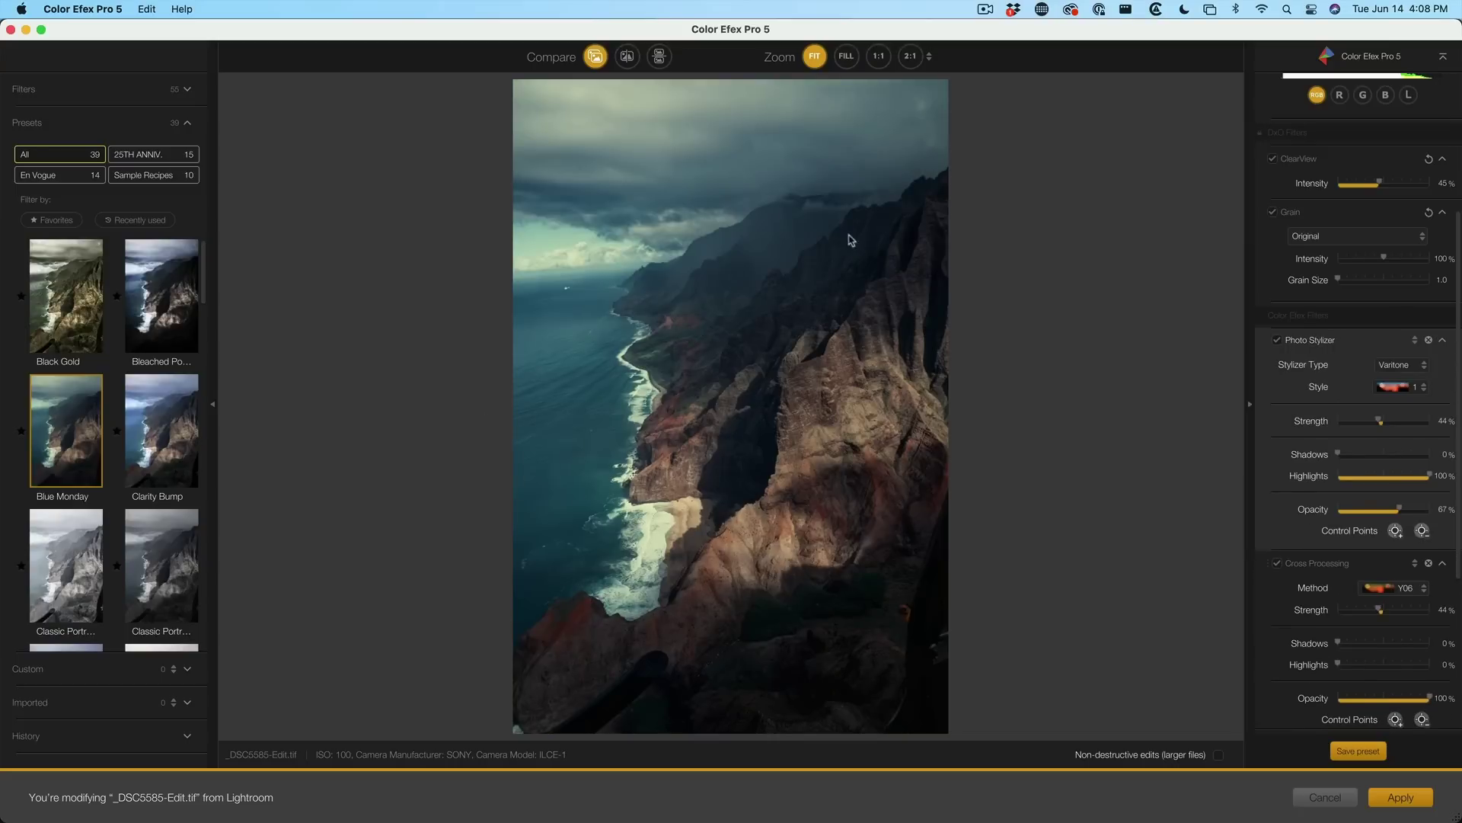
left_click(145, 160)
scroll(138, 409, "down", 5)
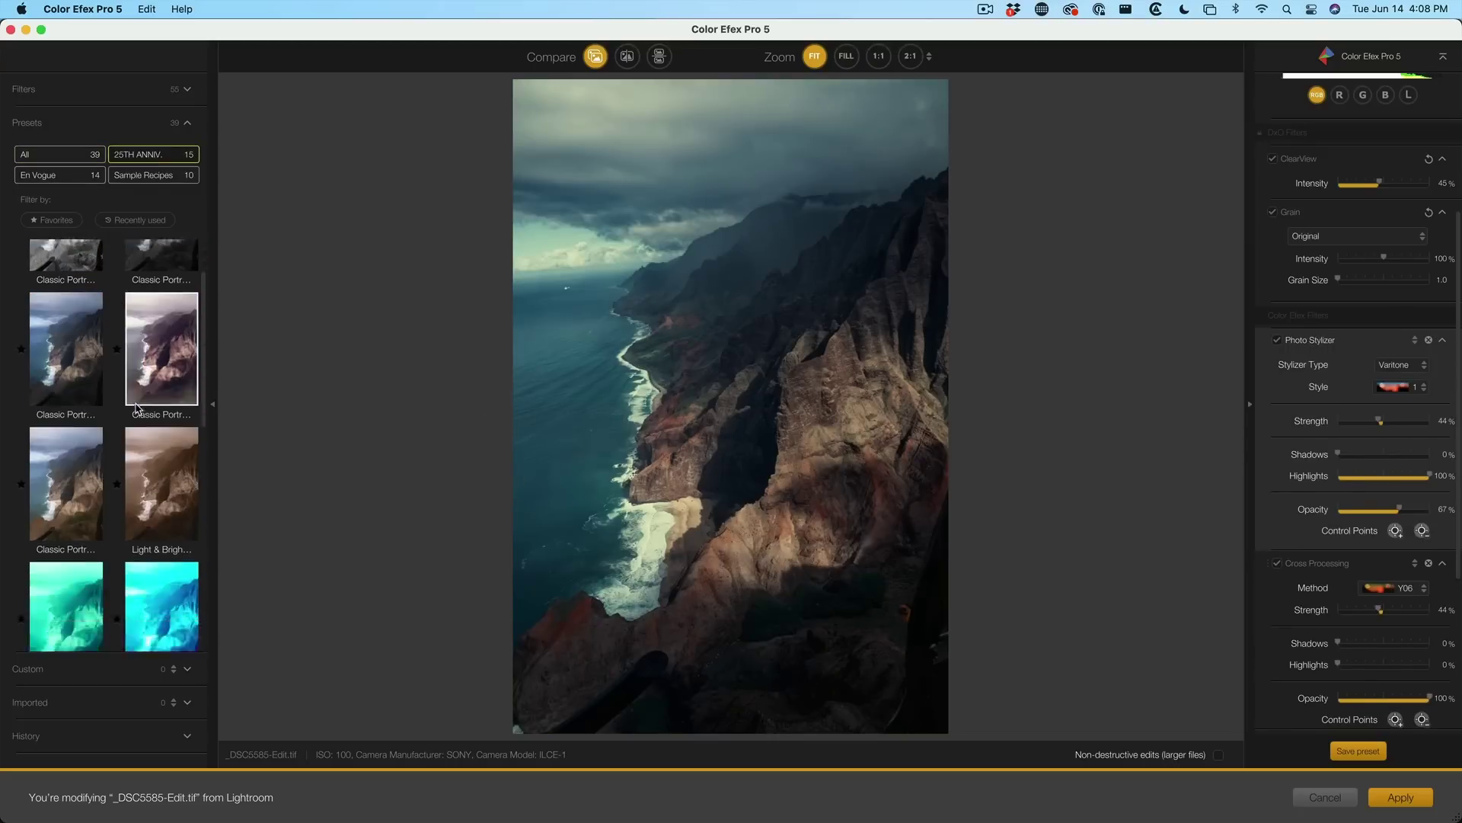
scroll(138, 409, "down", 5)
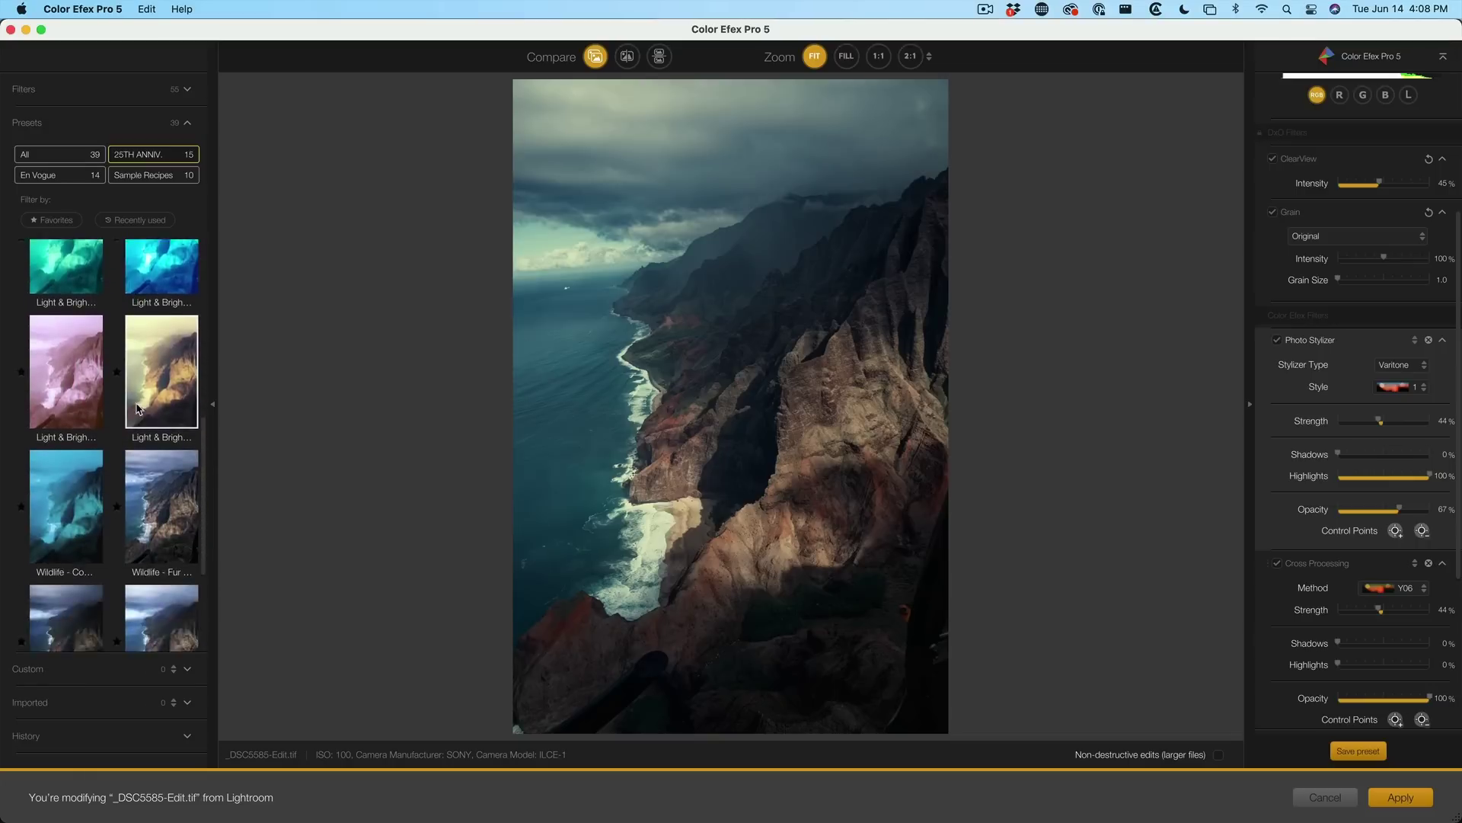
left_click(170, 334)
left_click(852, 466)
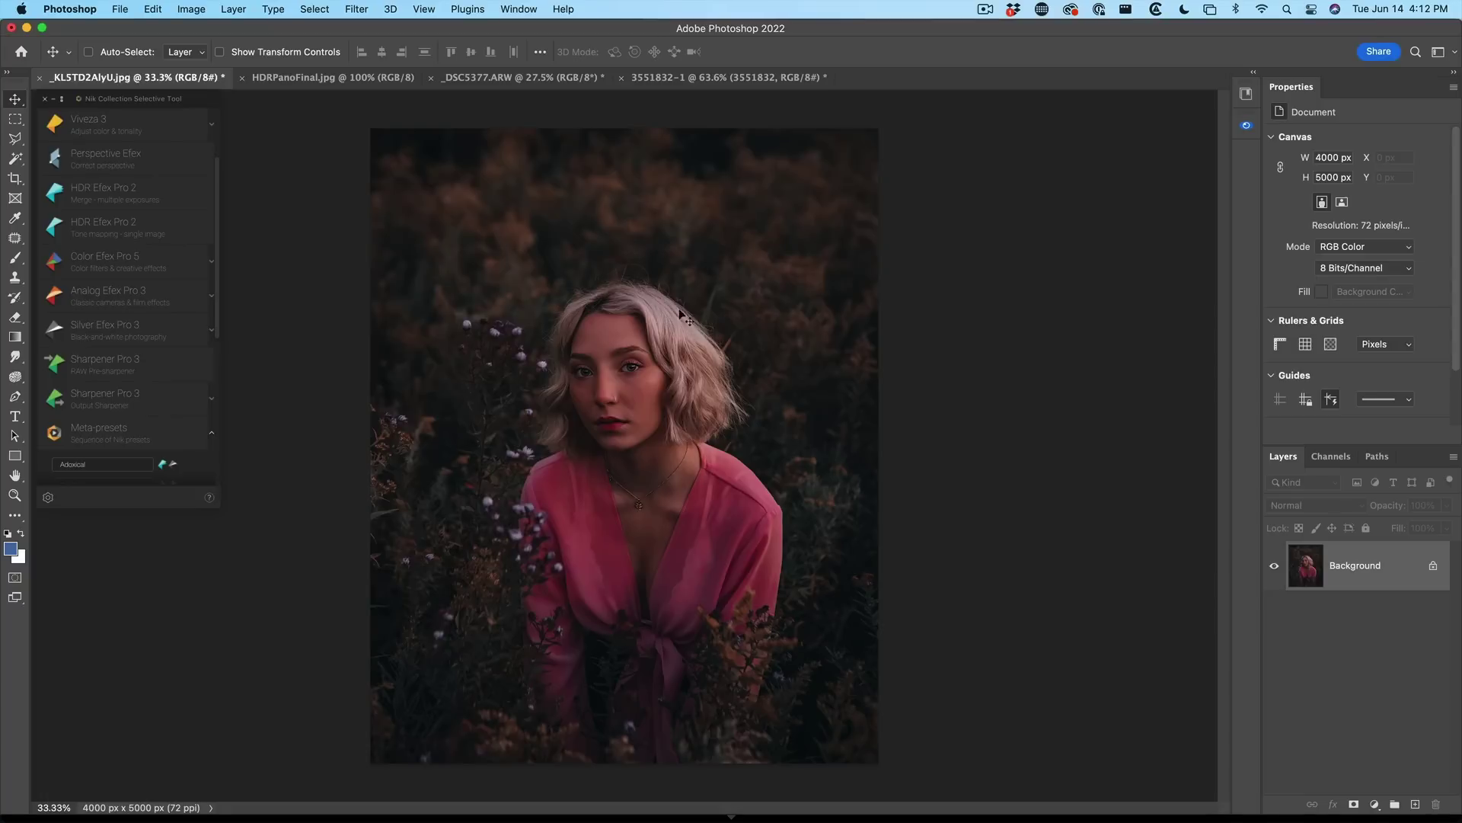
Send the portrait of the woman in pink from Photoshop to Color Efex Pro 5 and open the film grain choices
left_click(111, 265)
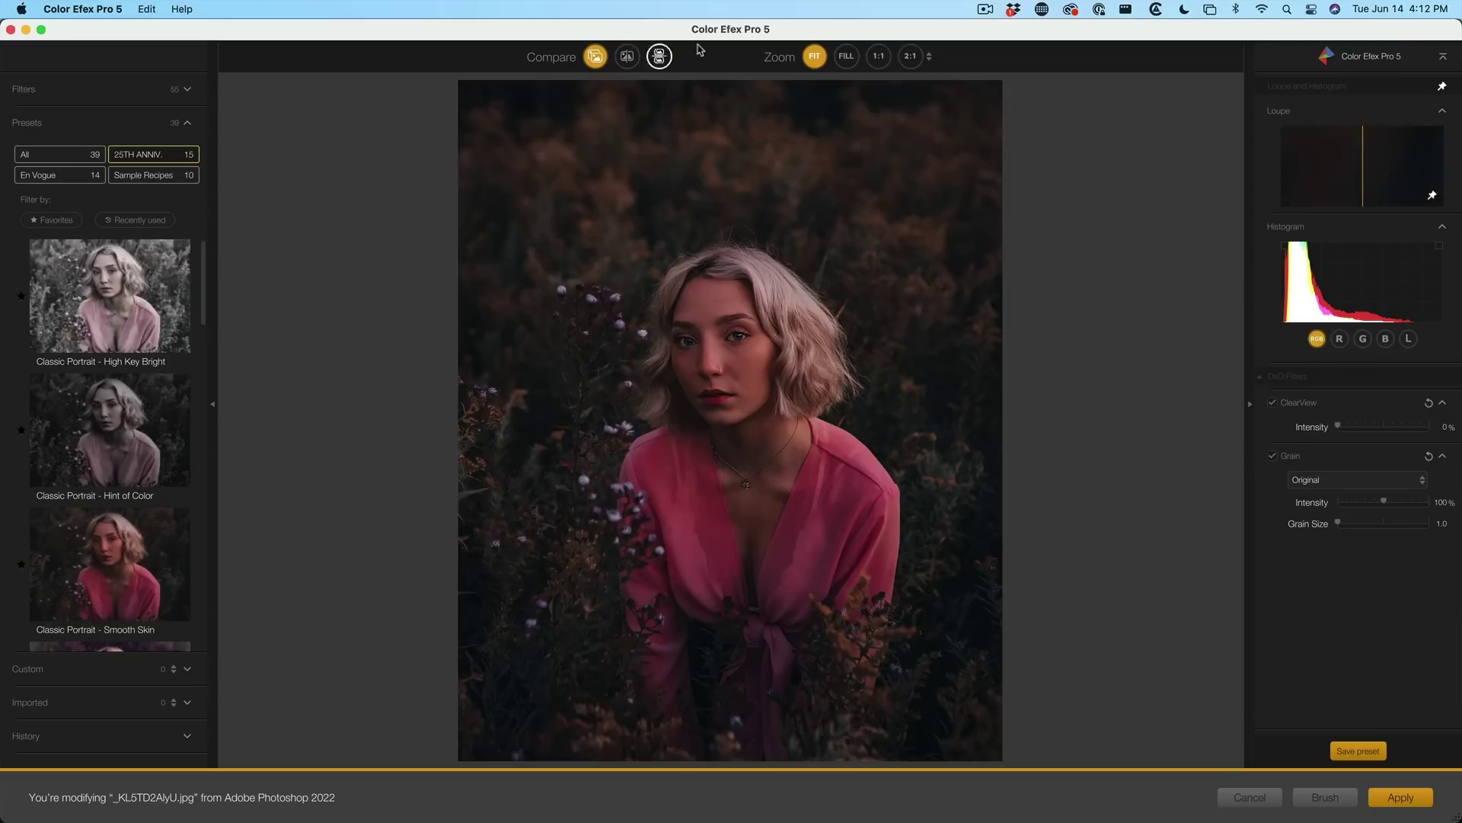
left_click(878, 56)
left_click(1356, 480)
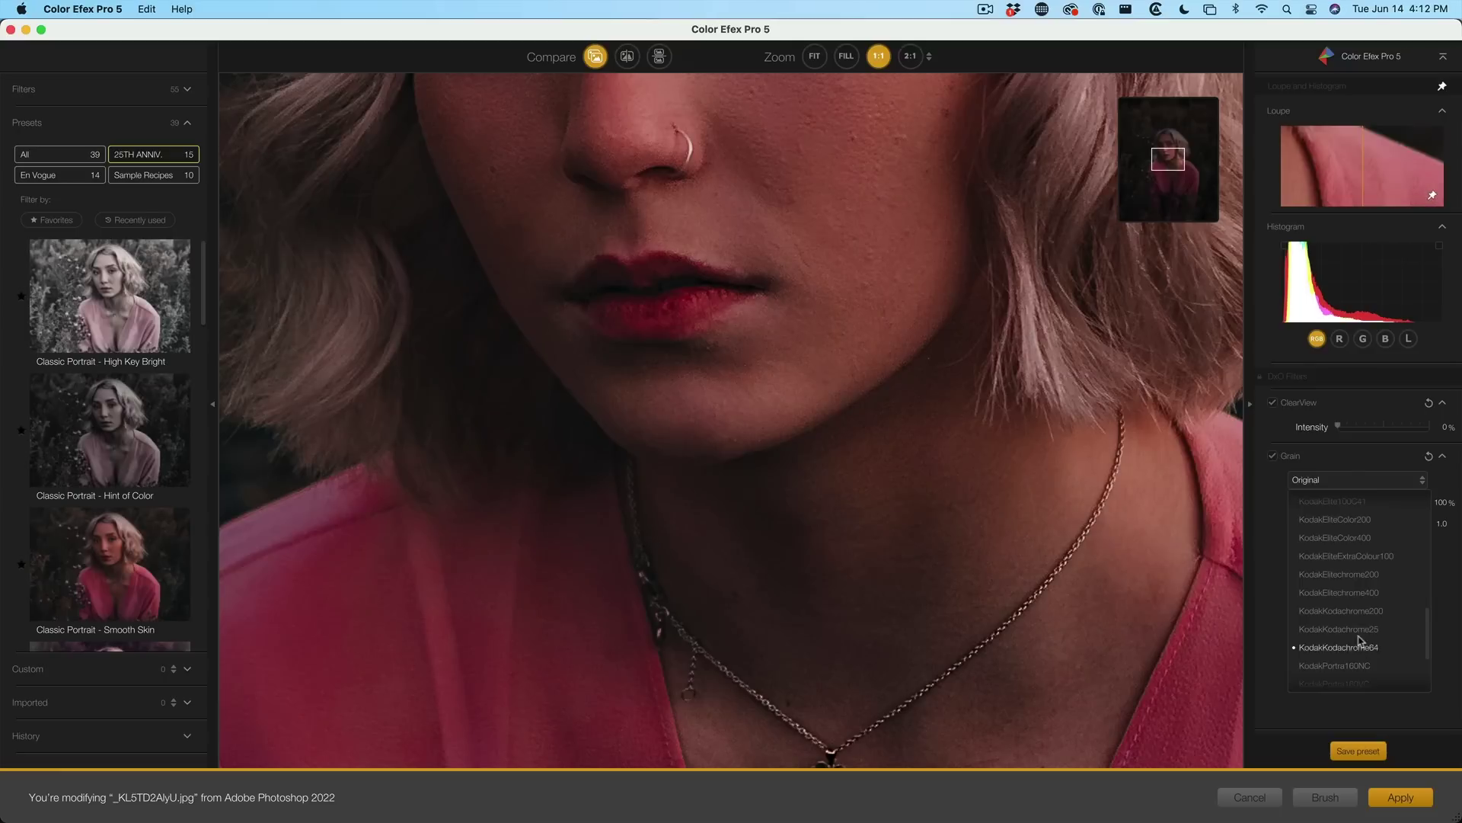